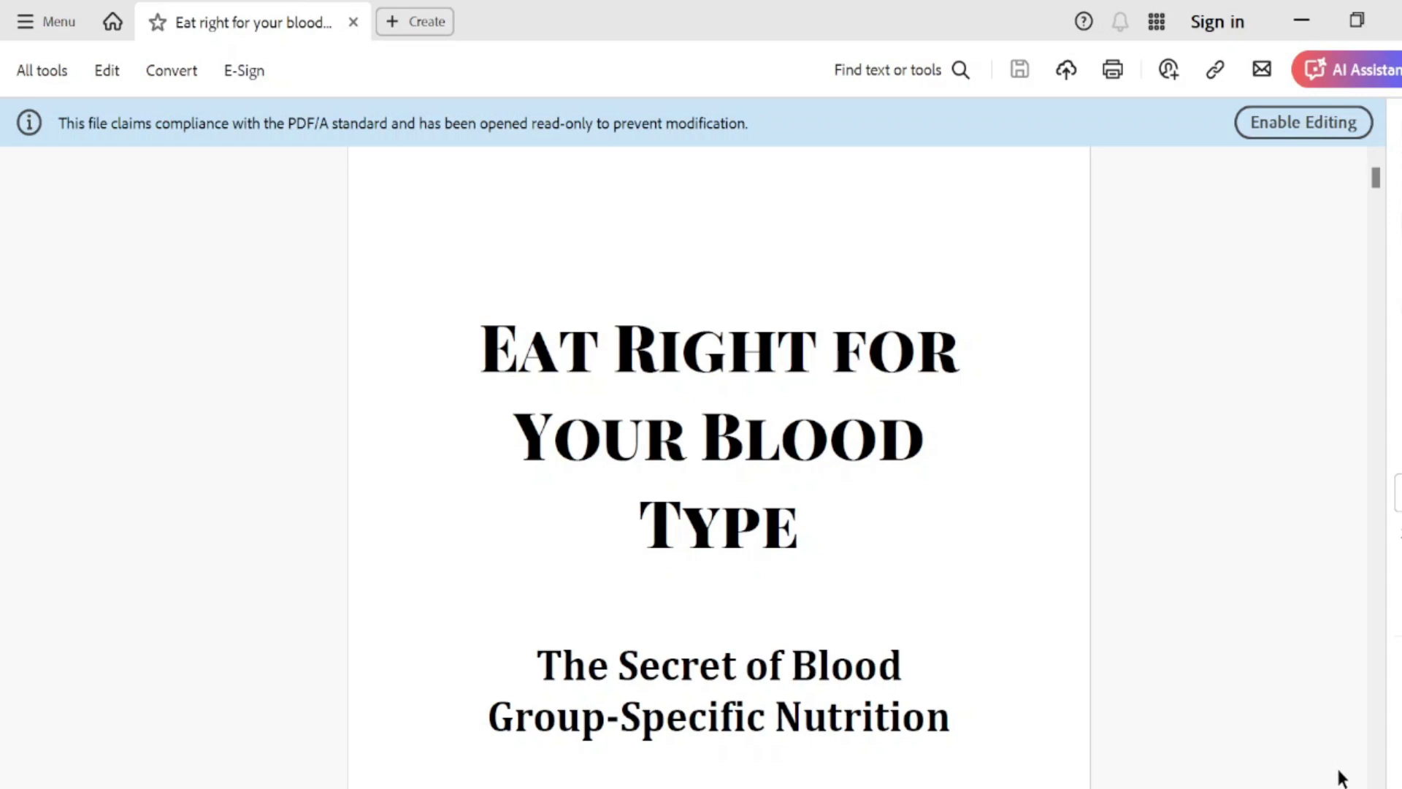
# - Scroll past the title, copyright, foreword and blank pages to the Contents page
pyautogui.scroll(-10, 902, 504)
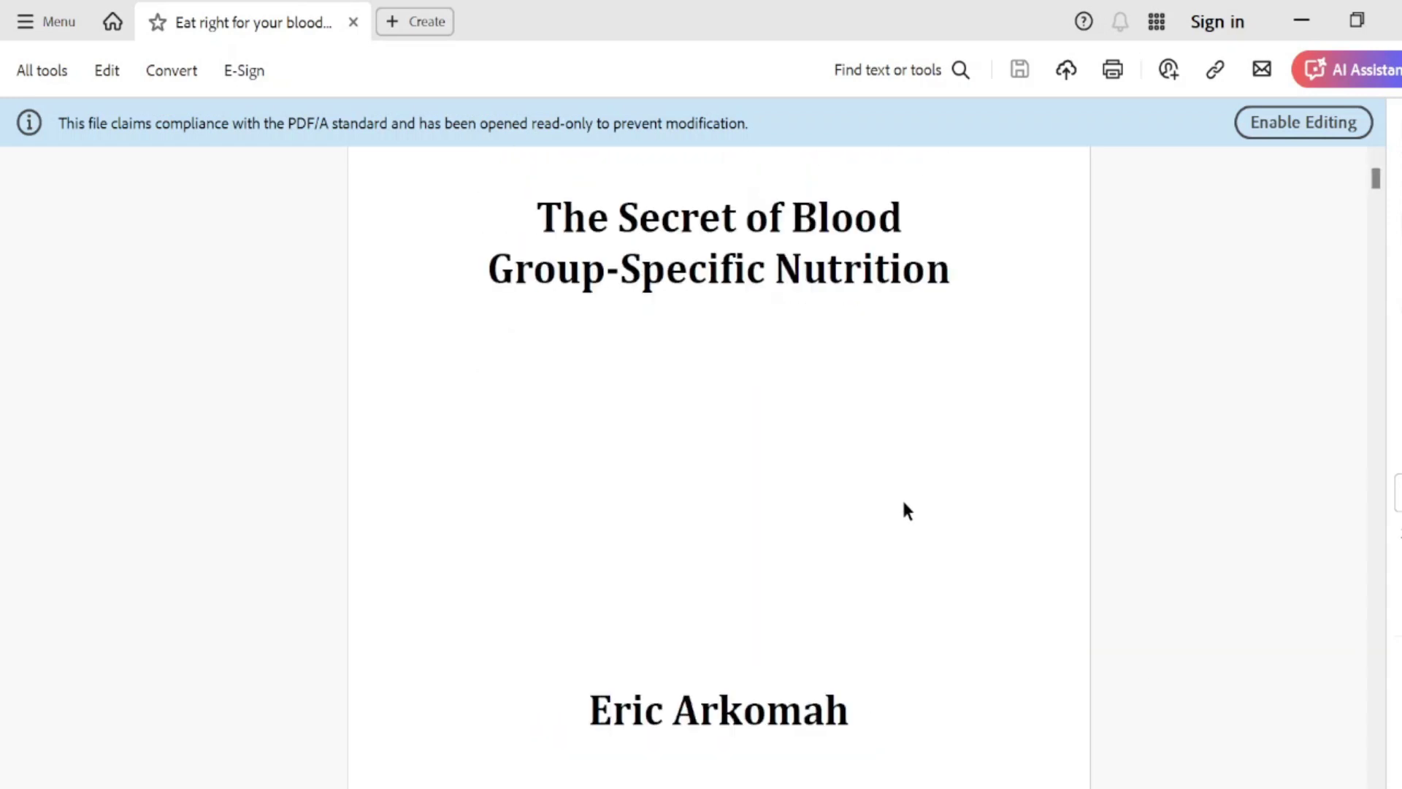
pyautogui.scroll(-10, 902, 501)
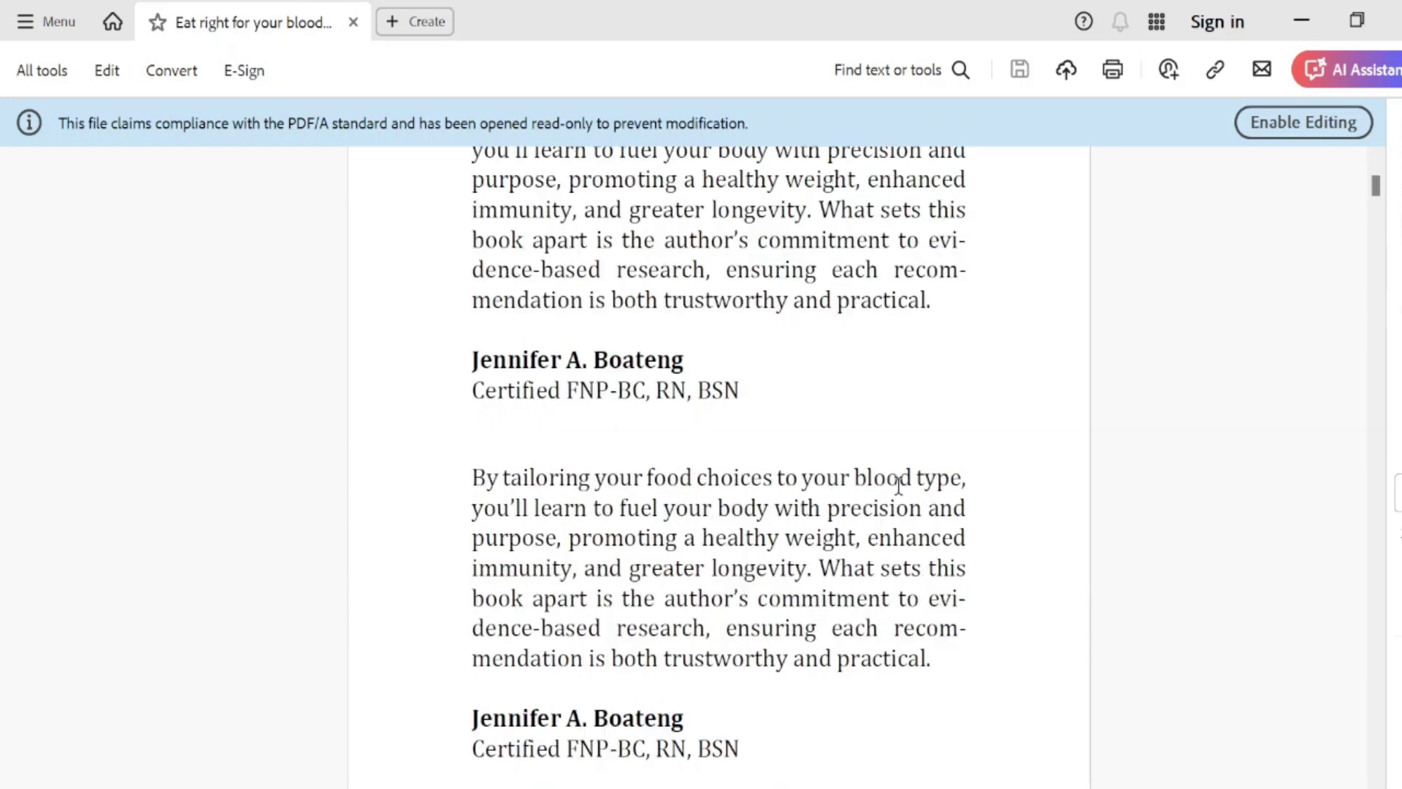
pyautogui.scroll(10, 898, 485)
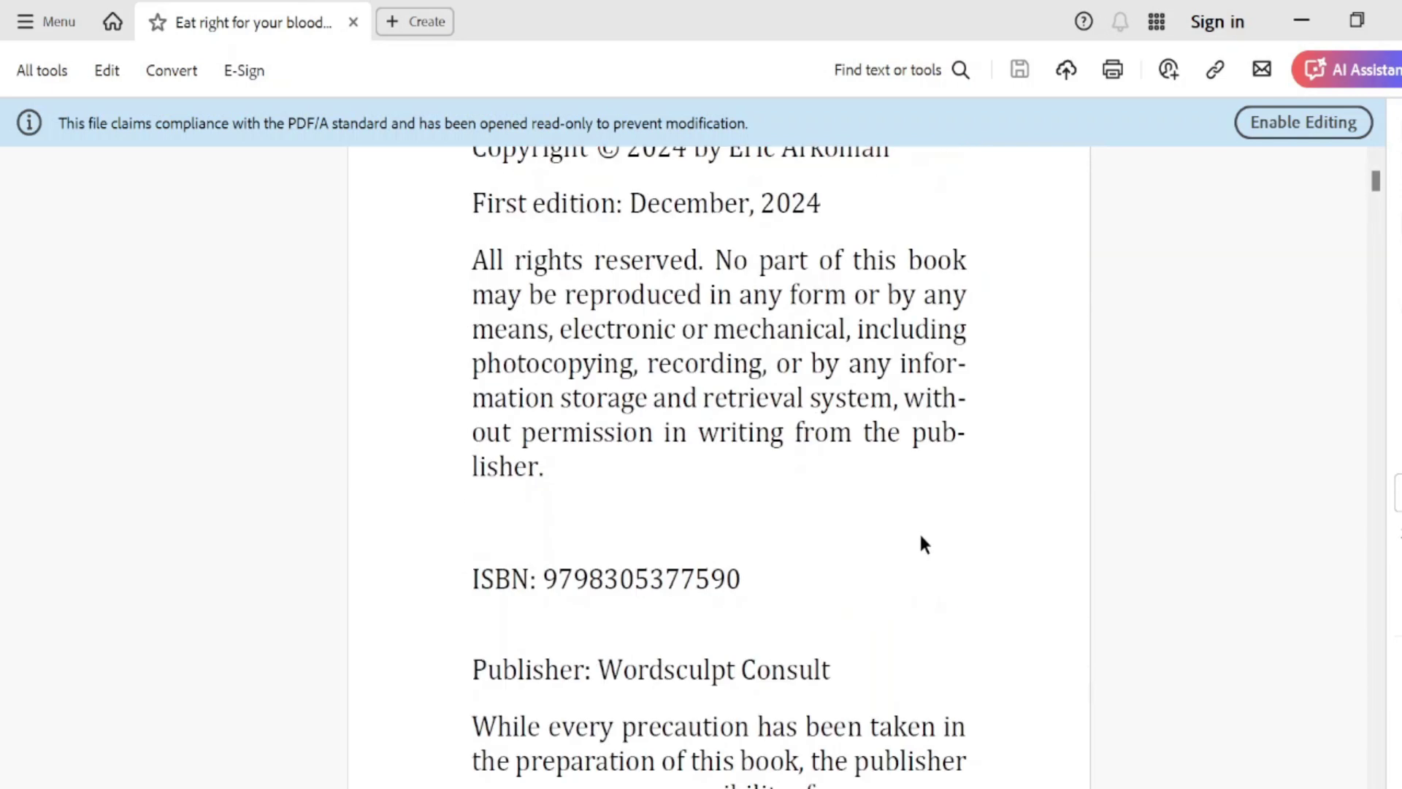
pyautogui.scroll(-5, 808, 460)
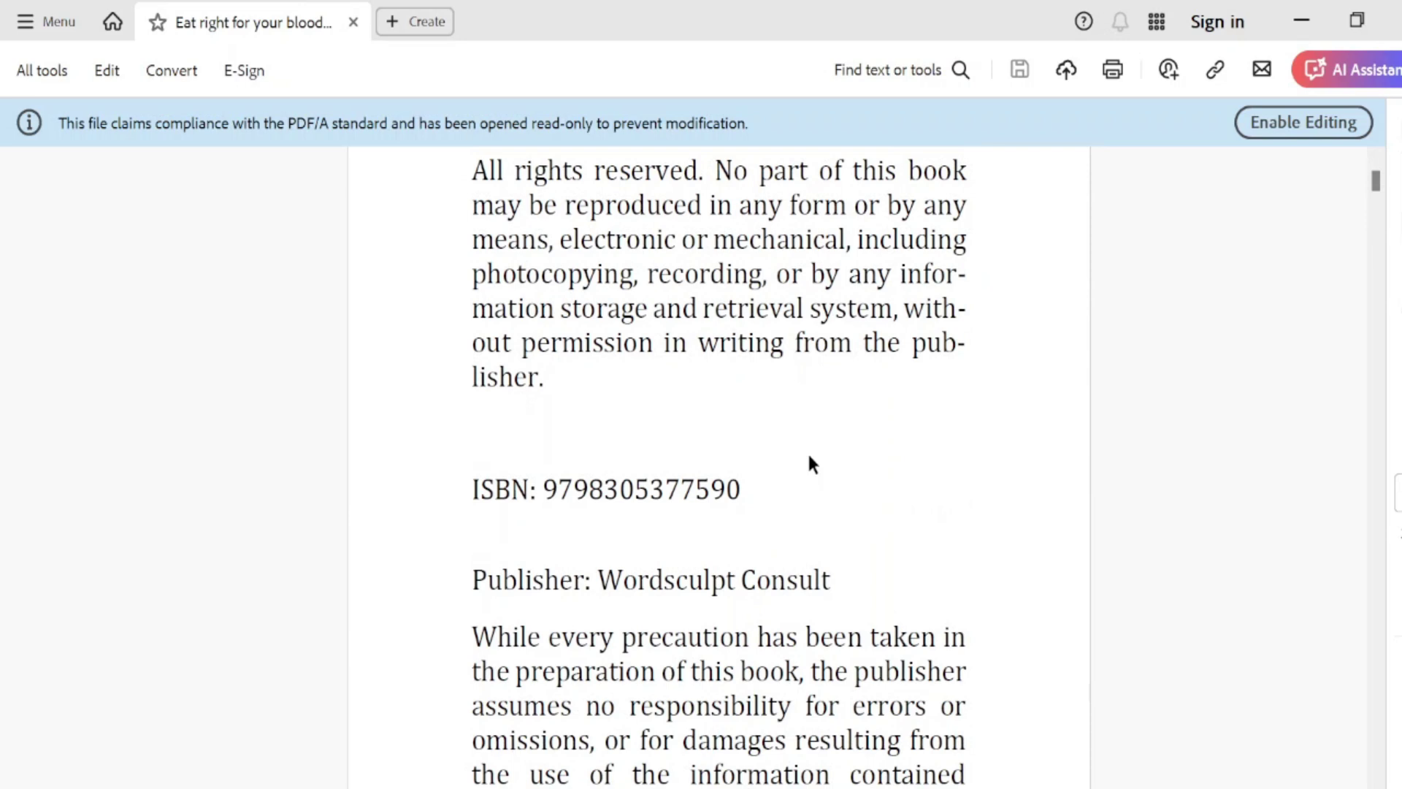
pyautogui.scroll(-10, 799, 464)
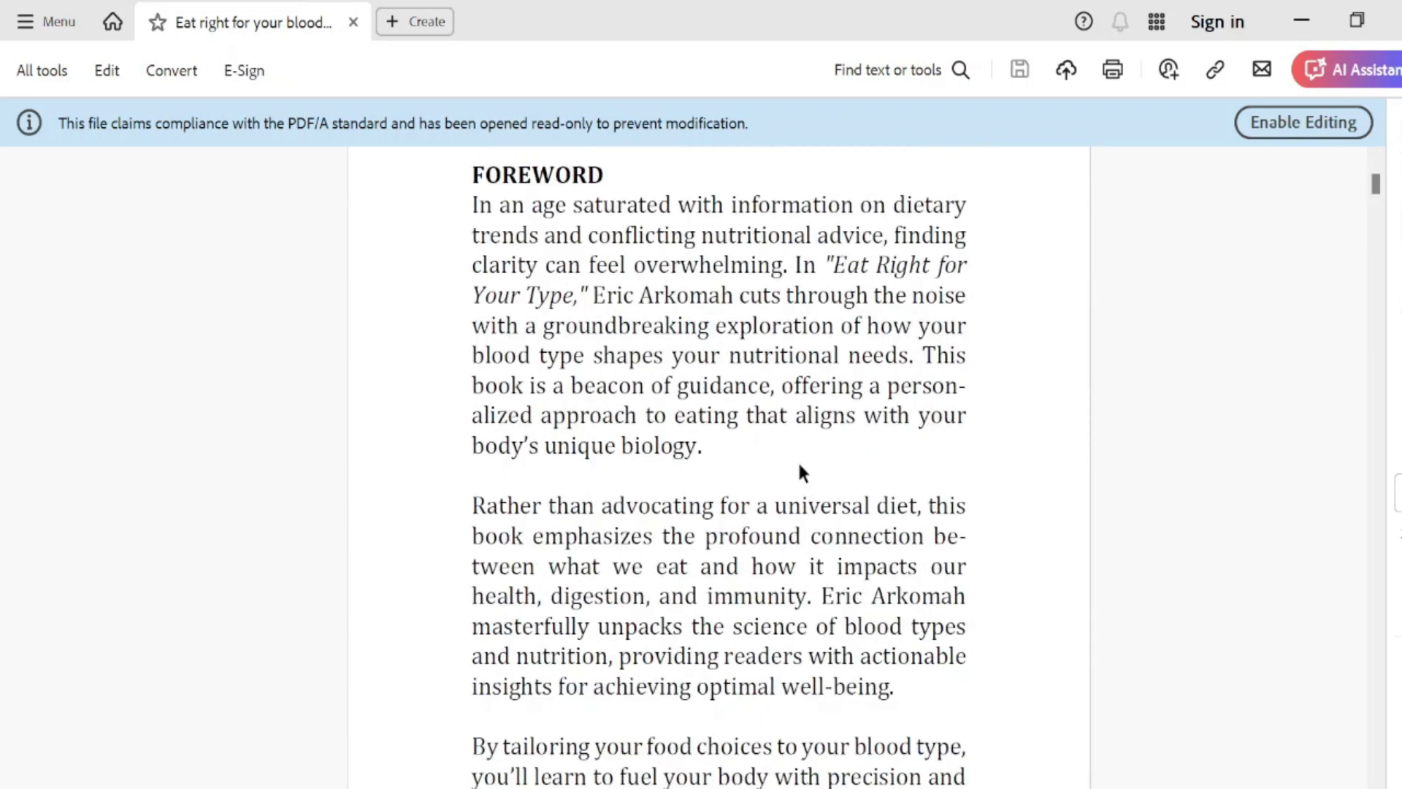
pyautogui.scroll(-7, 799, 467)
pyautogui.scroll(-1, 803, 473)
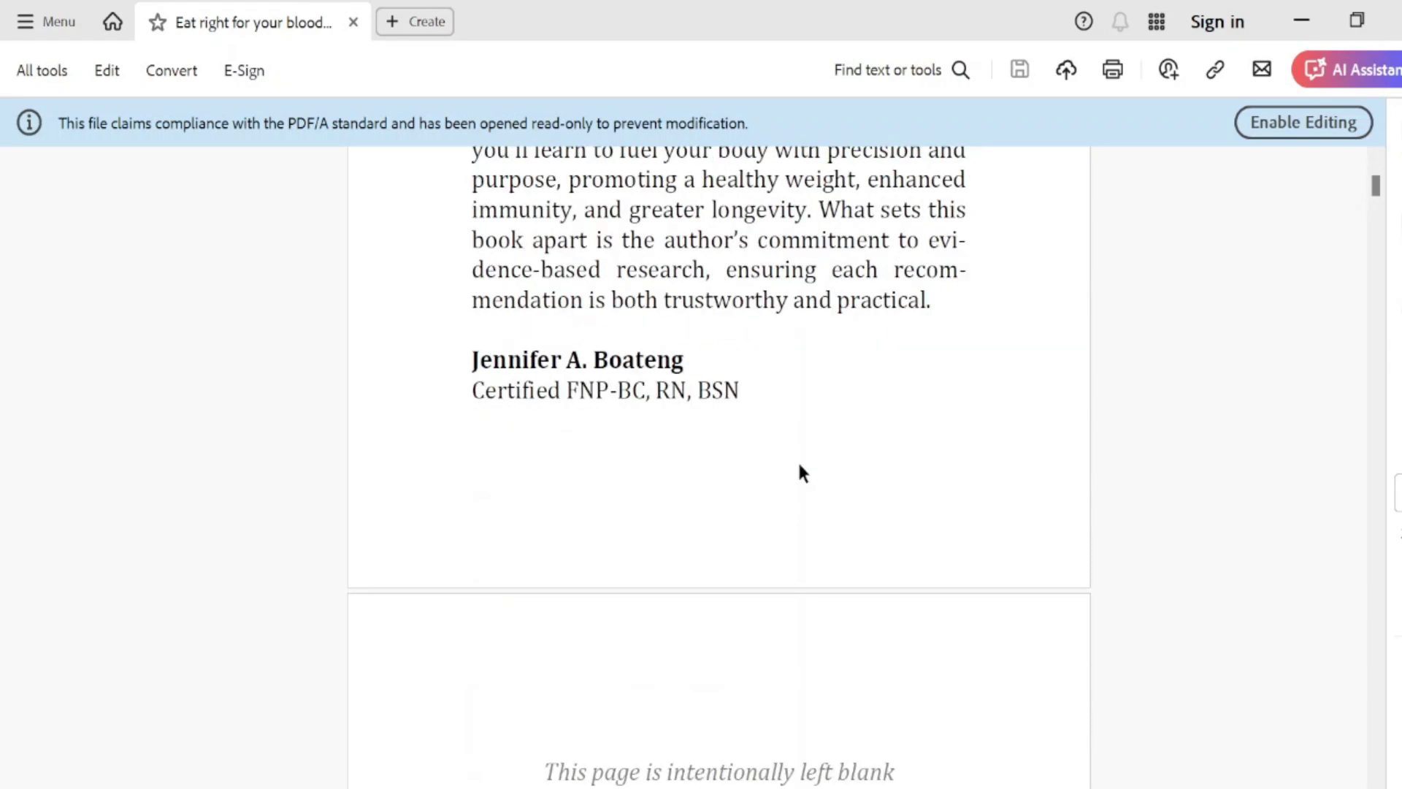
pyautogui.scroll(-4, 802, 473)
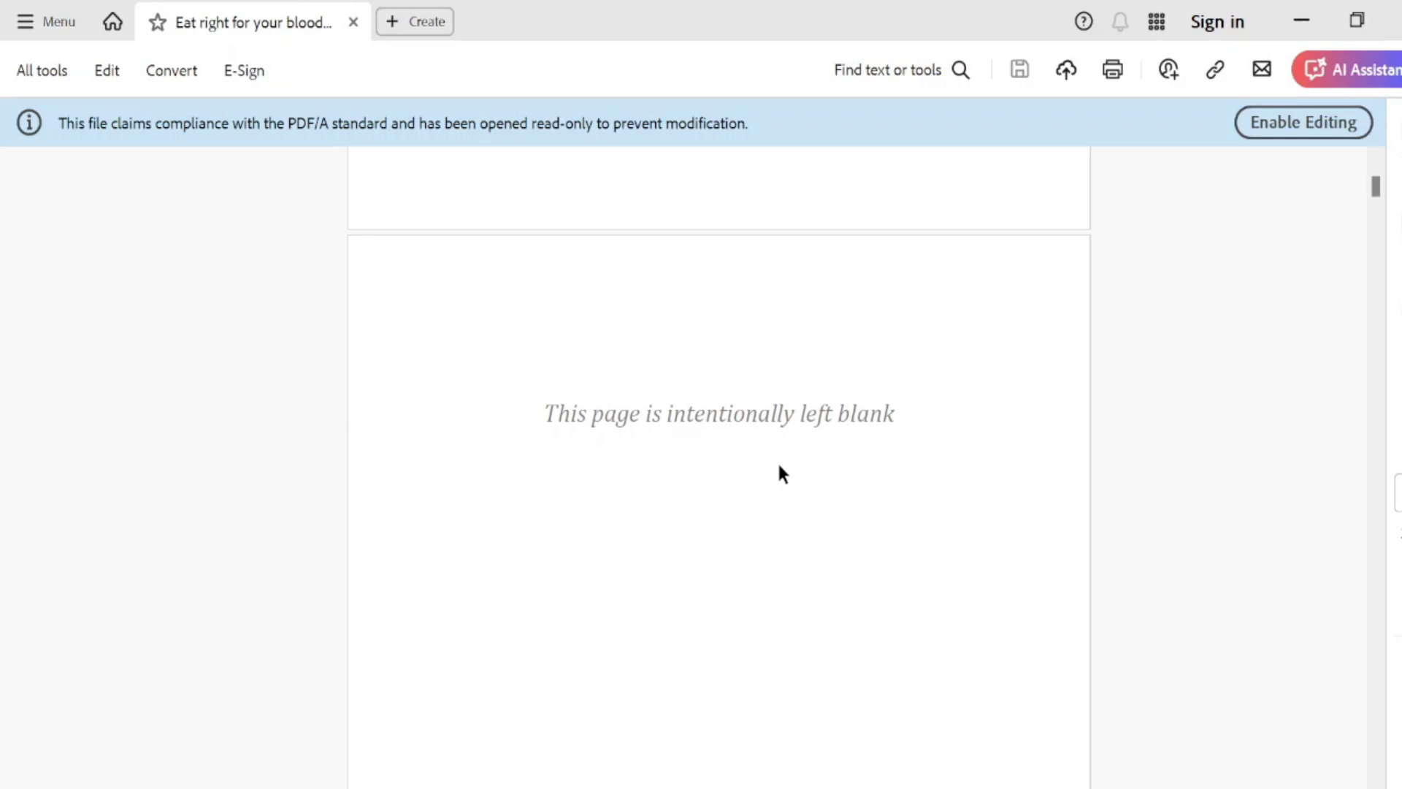
pyautogui.scroll(-5, 846, 446)
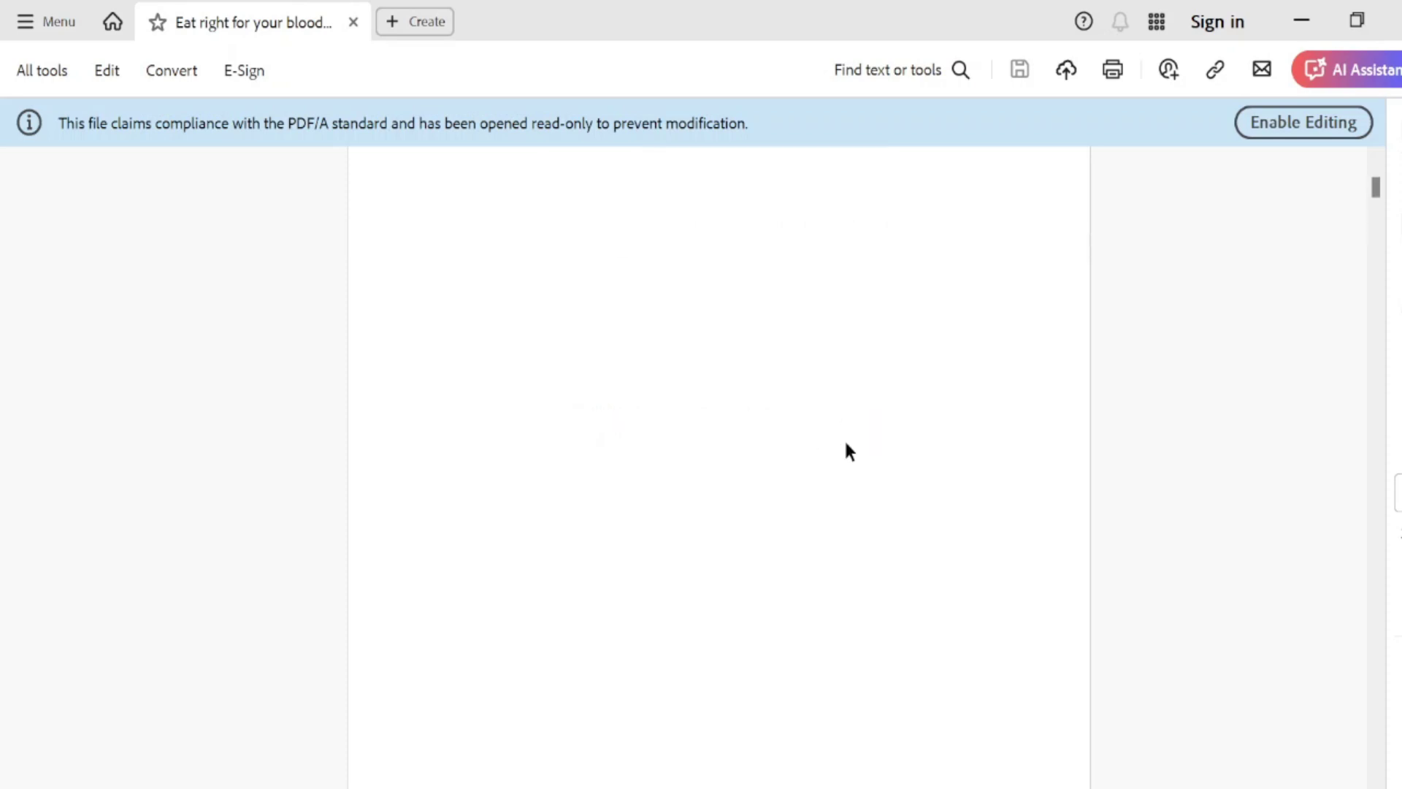
pyautogui.scroll(-11, 845, 449)
# - Scroll through the PDF from the contents through Chapter 2 into Chapter 3's recipe pages
pyautogui.scroll(5, 729, 420)
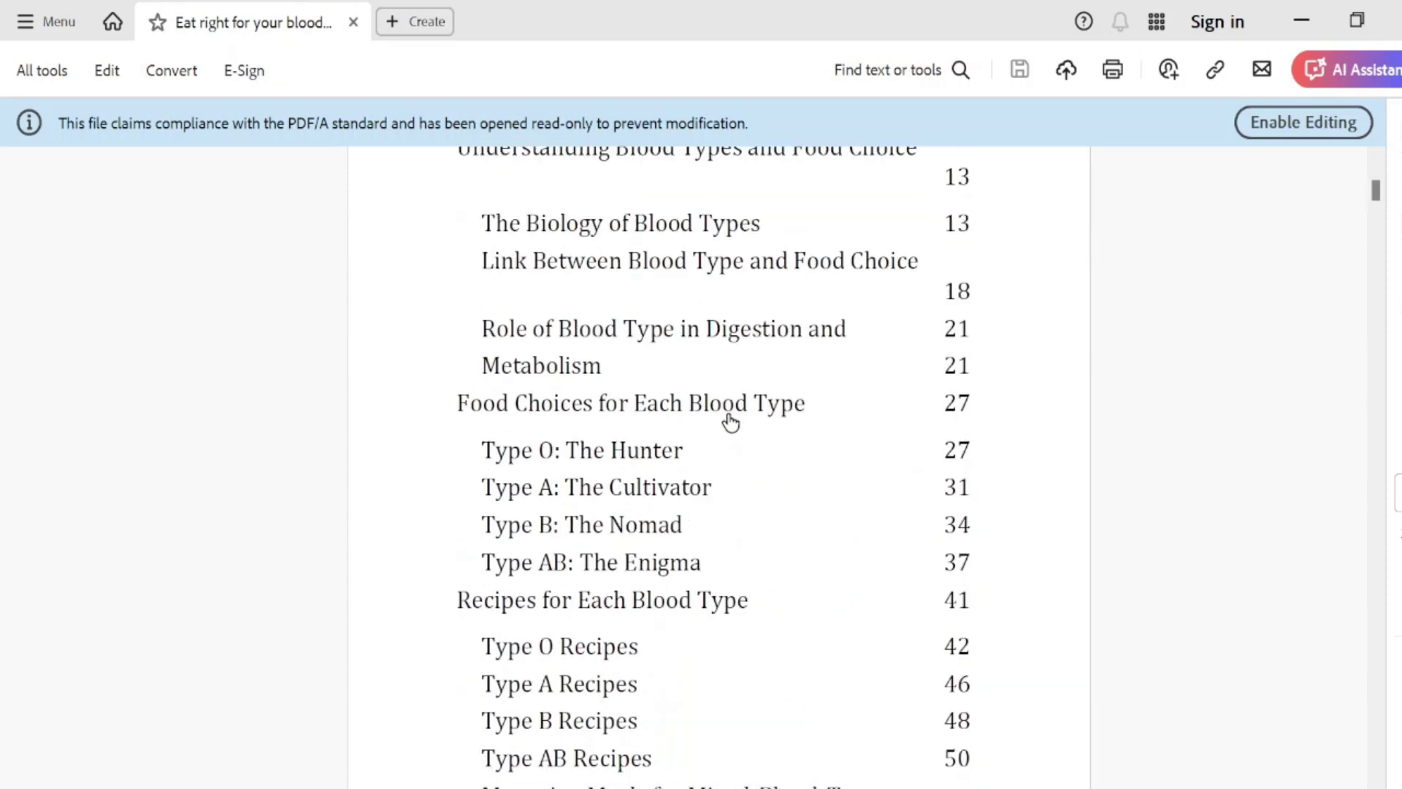
pyautogui.scroll(-20, 719, 417)
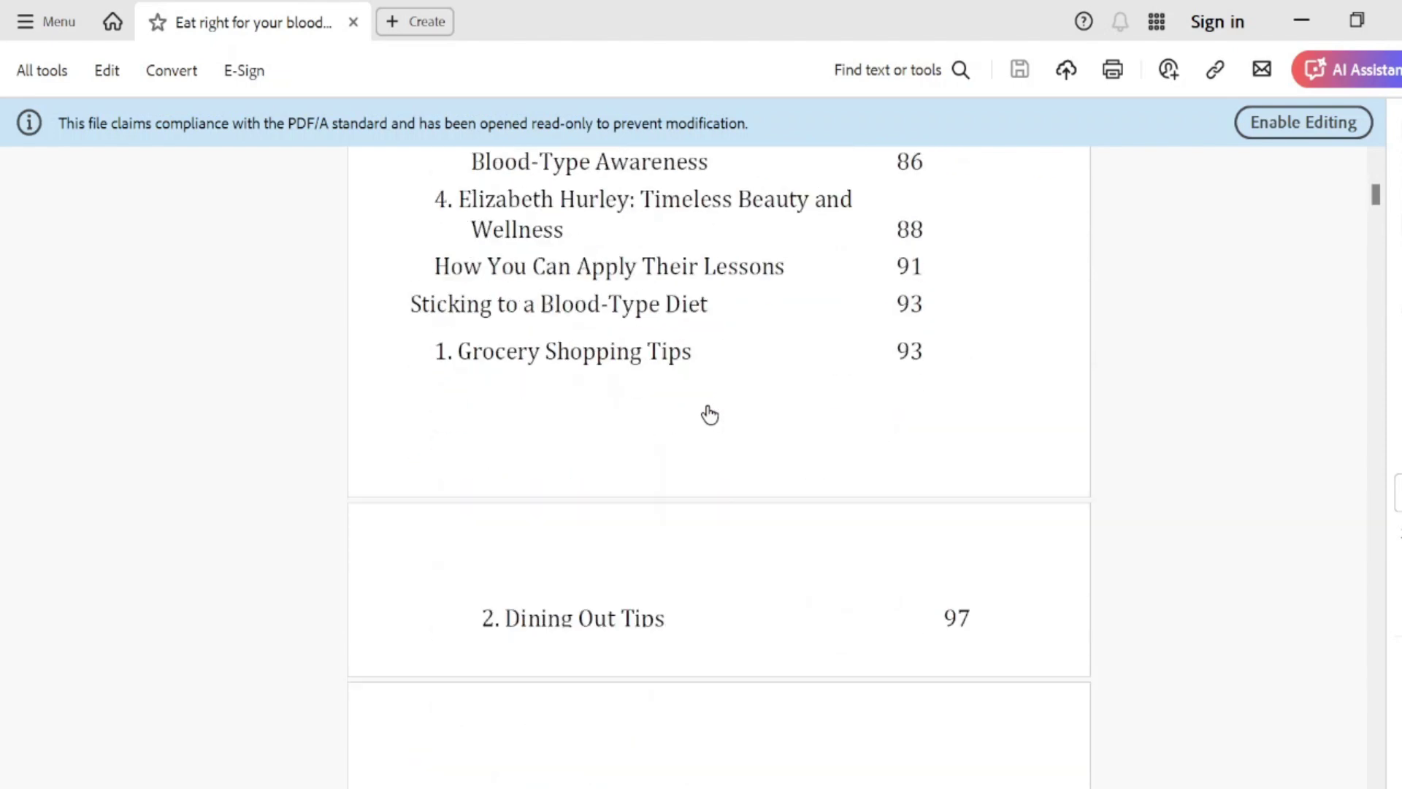
pyautogui.scroll(-16, 708, 410)
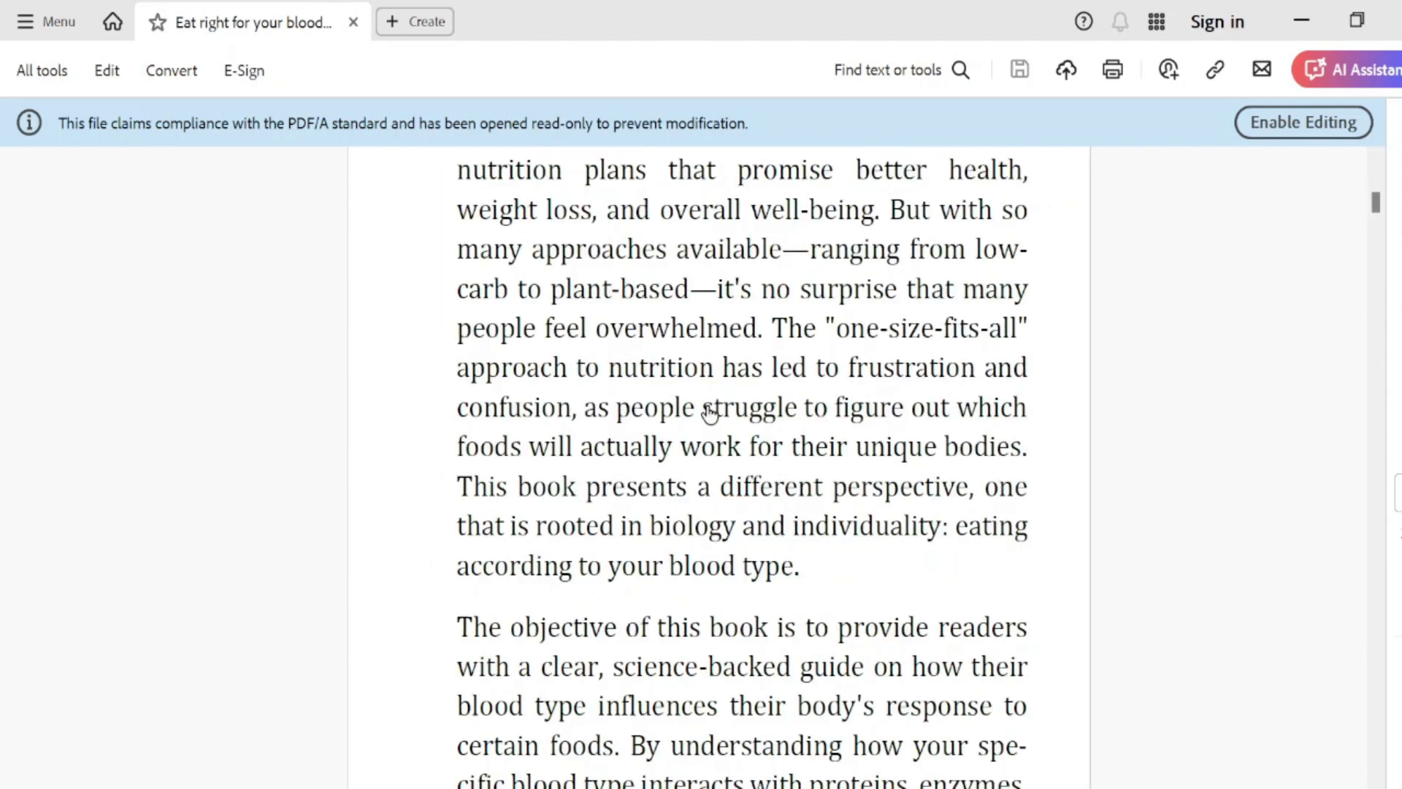
pyautogui.scroll(4, 706, 404)
pyautogui.scroll(-2, 803, 511)
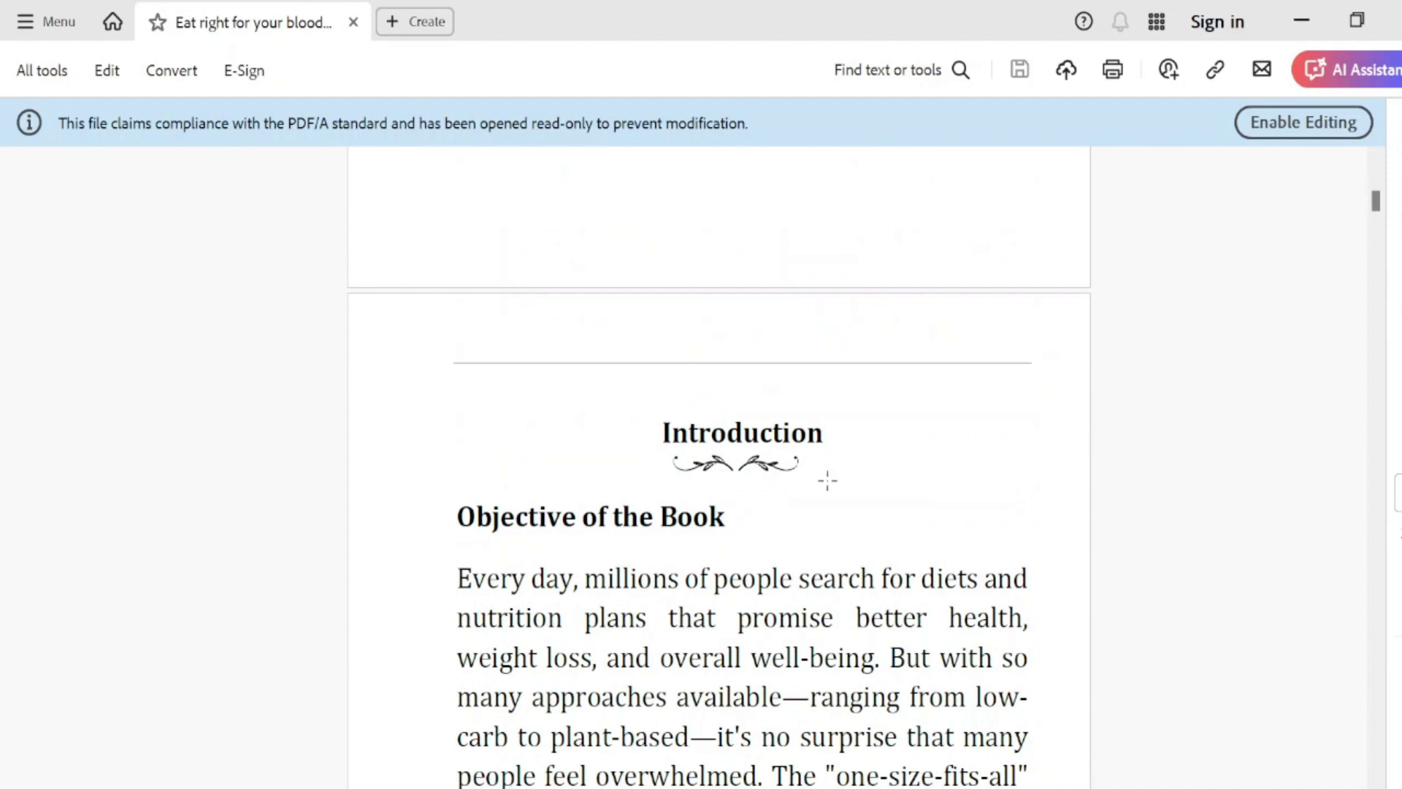
pyautogui.scroll(-20, 782, 475)
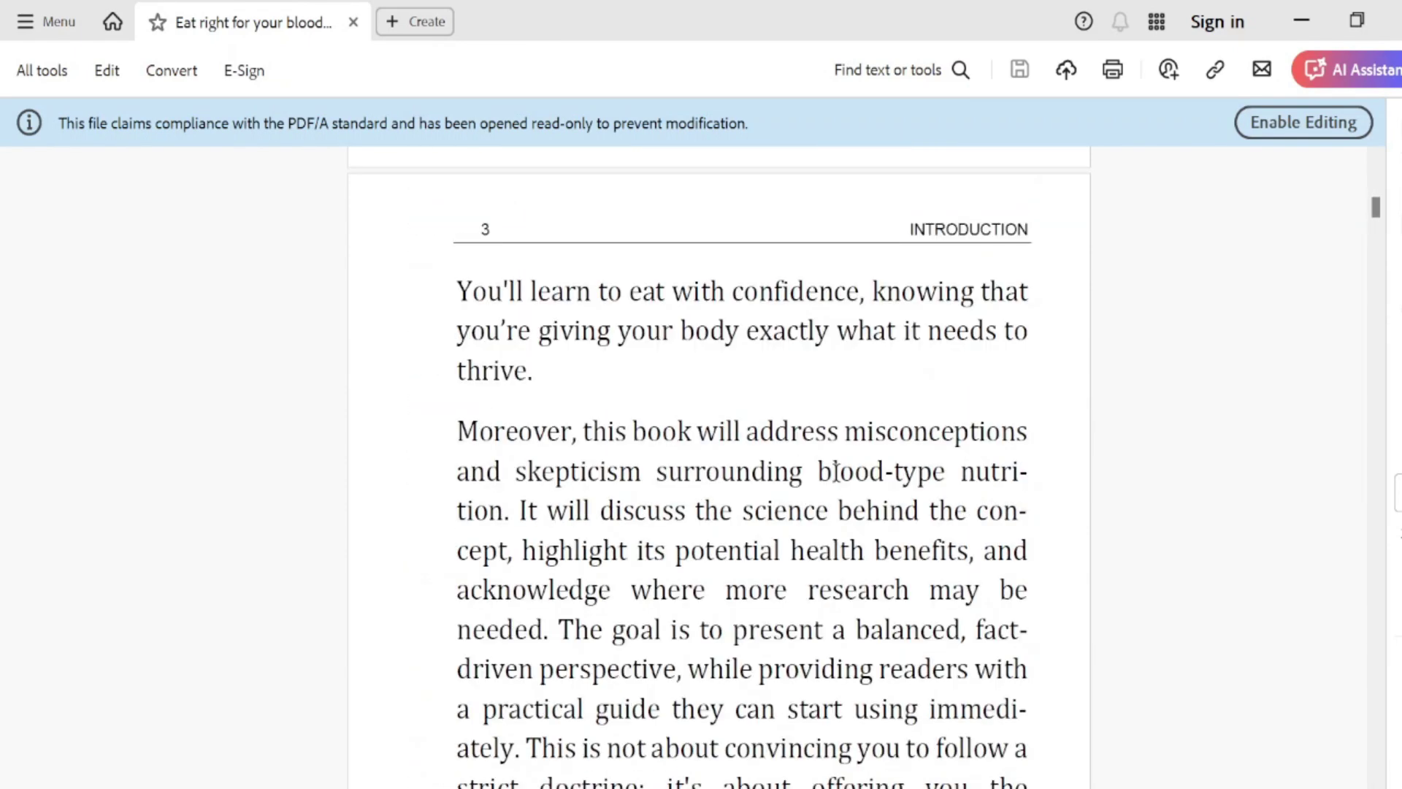
pyautogui.scroll(-18, 837, 474)
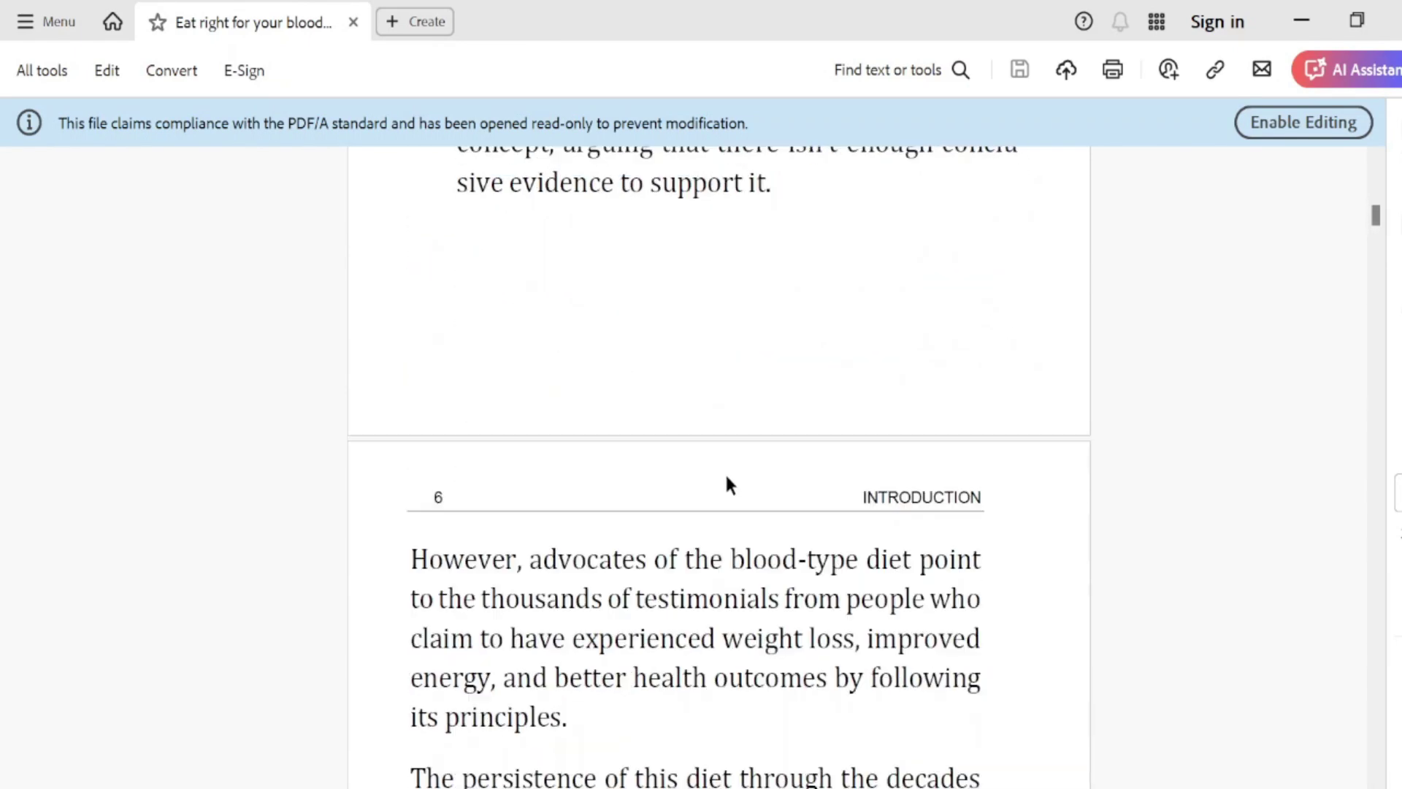
pyautogui.scroll(-15, 723, 475)
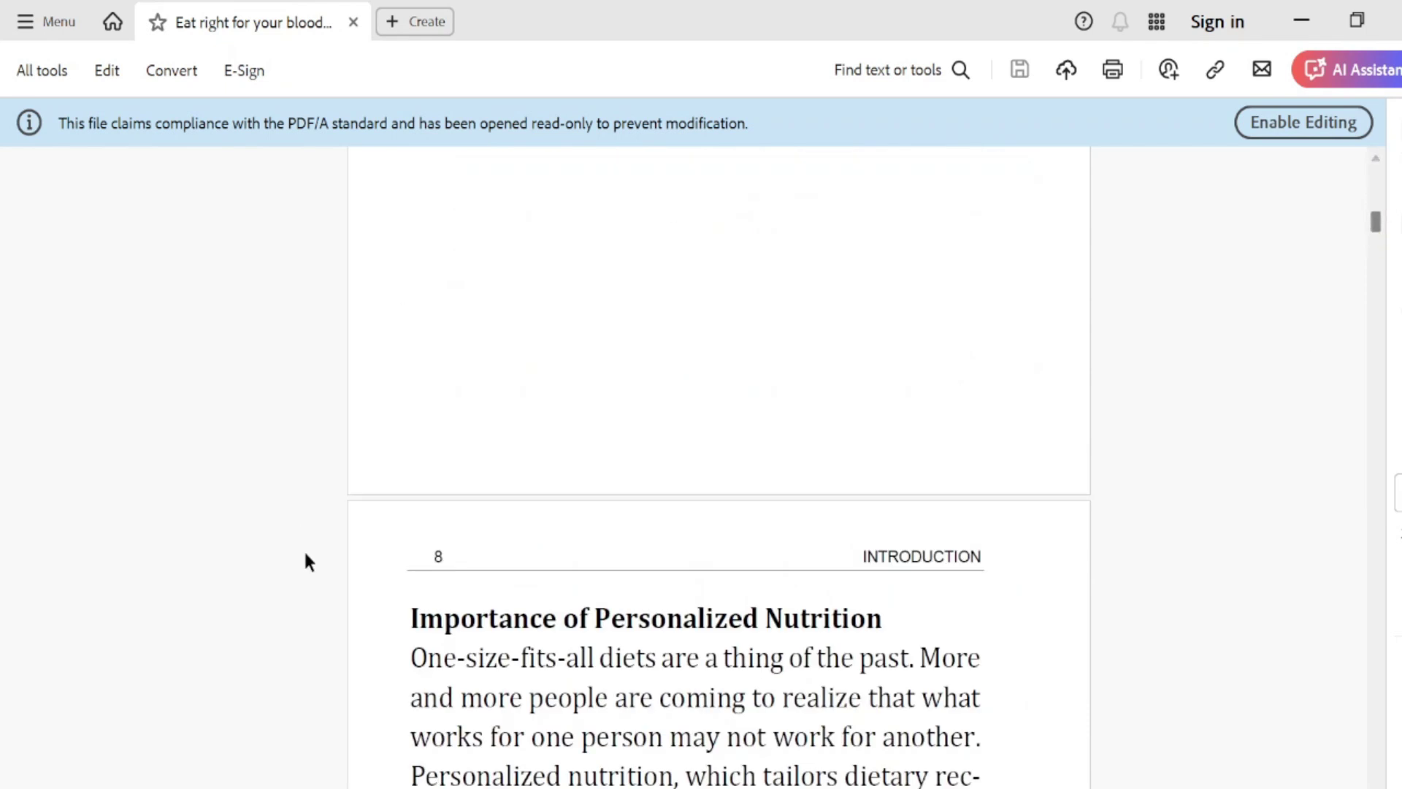
pyautogui.scroll(-16, 679, 470)
pyautogui.scroll(-10, 759, 370)
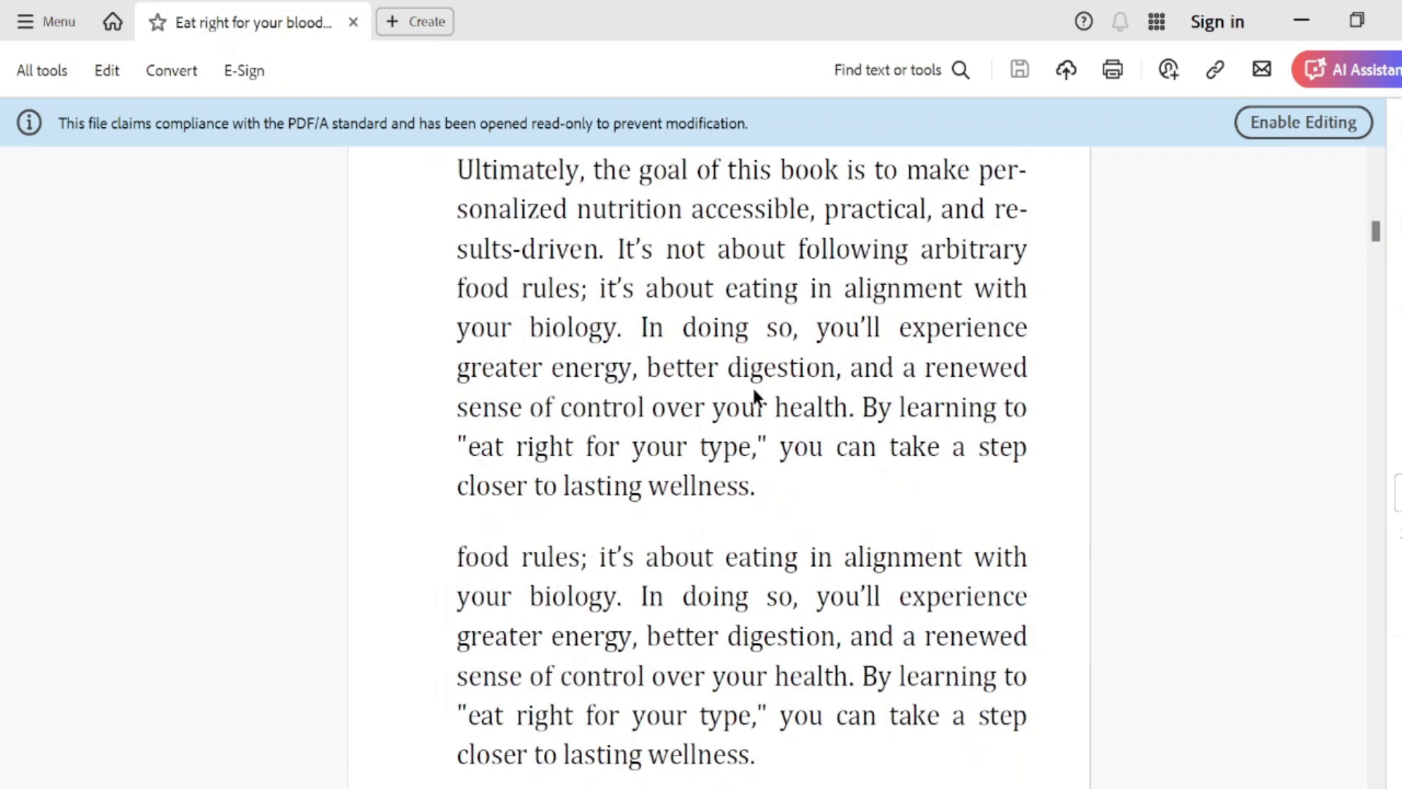
pyautogui.scroll(-15, 752, 388)
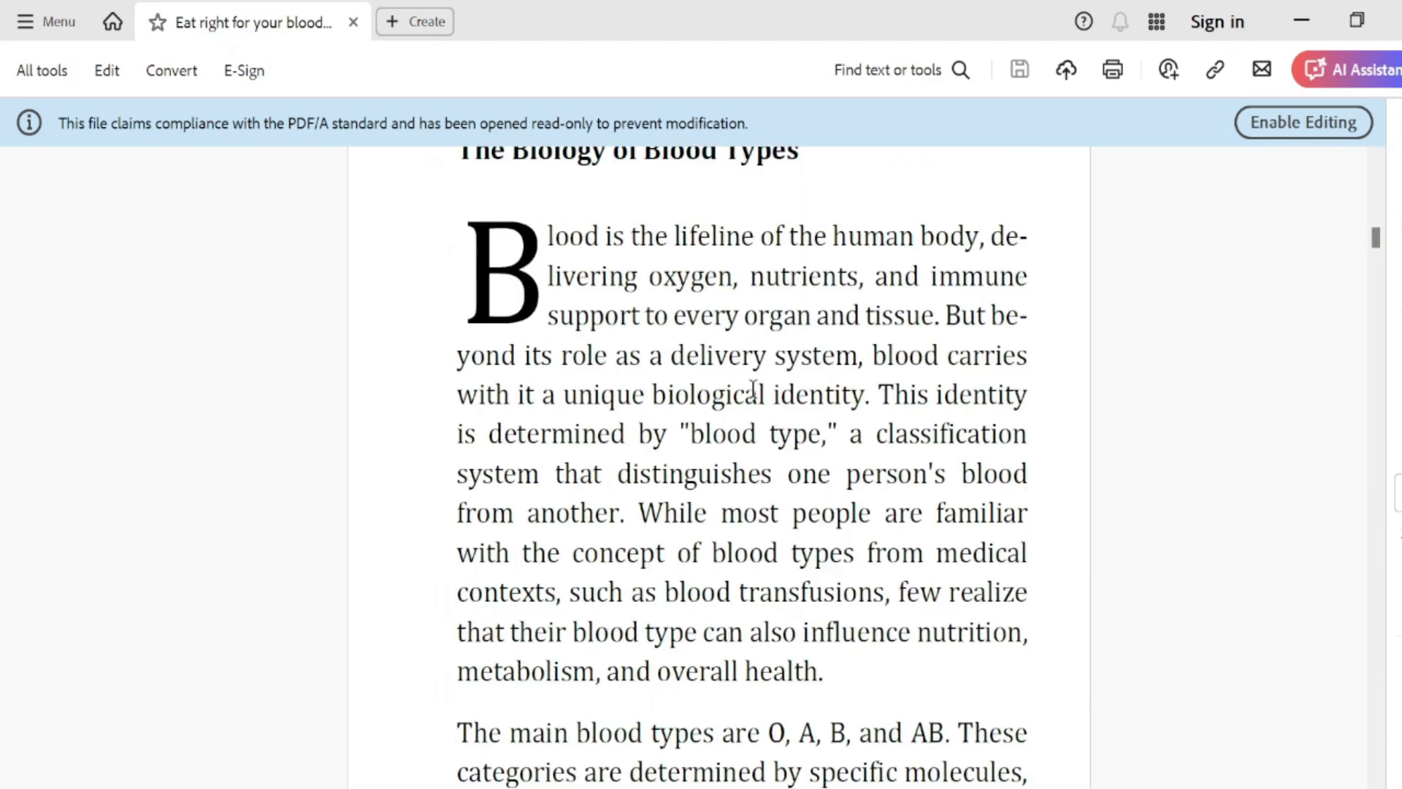
pyautogui.scroll(7, 753, 389)
pyautogui.scroll(8, 732, 361)
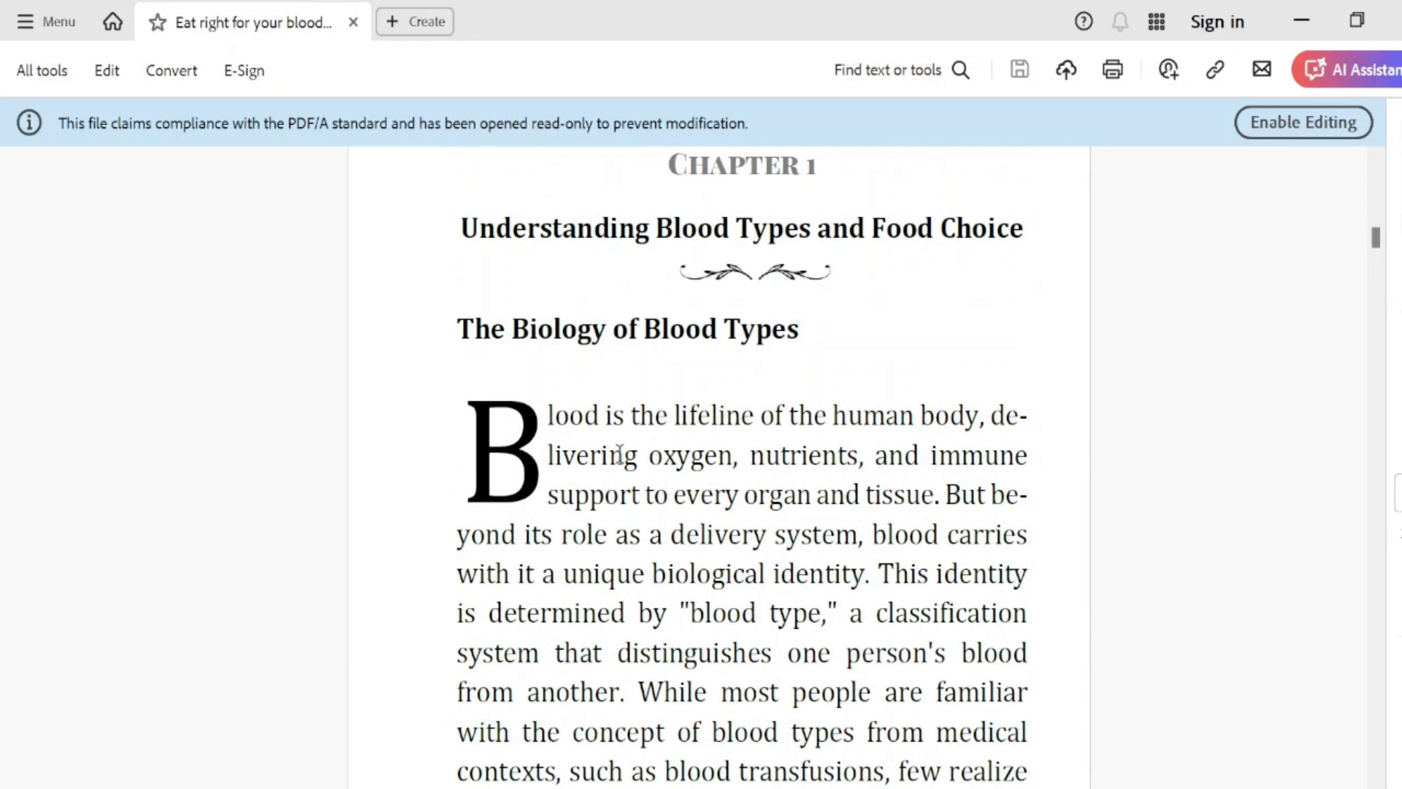
pyautogui.scroll(-2, 626, 407)
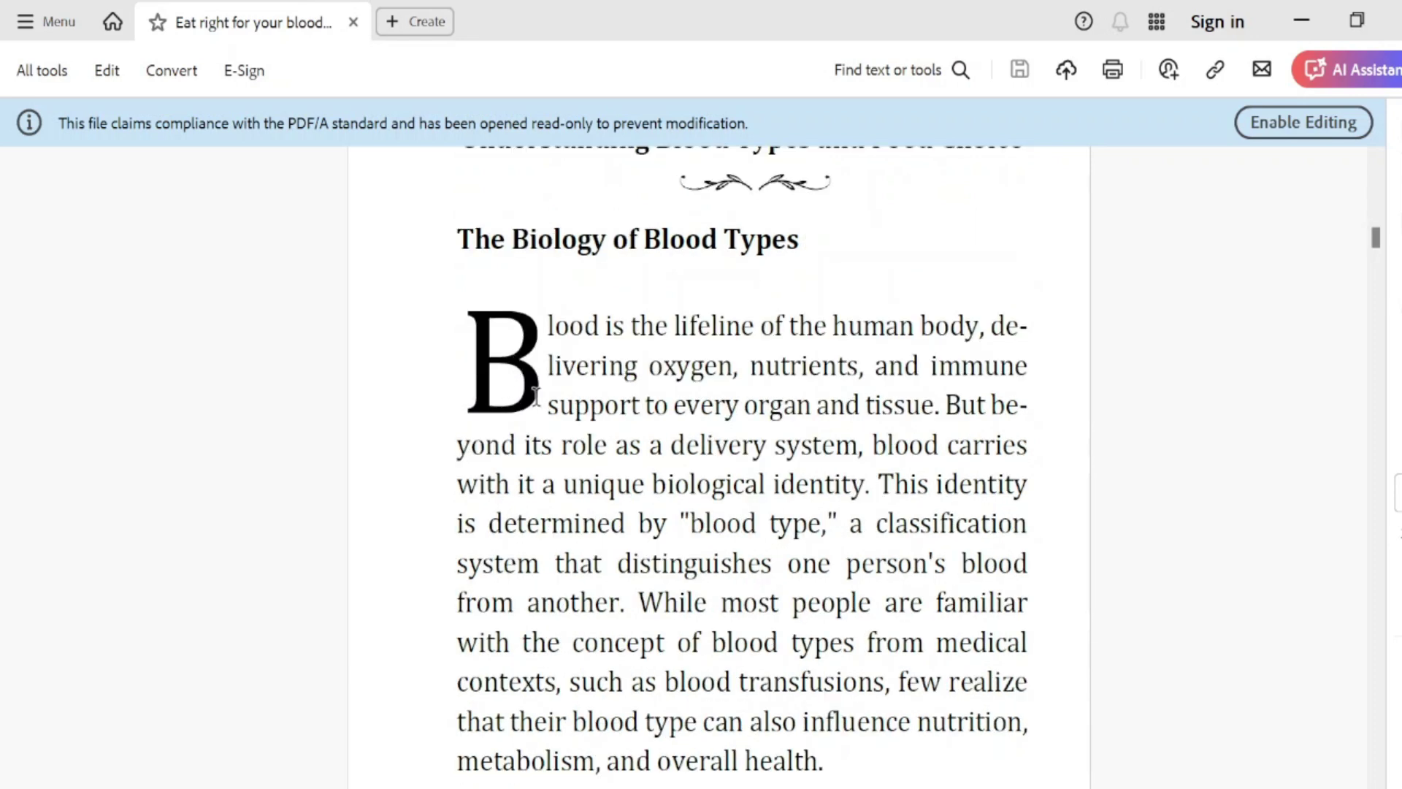
pyautogui.scroll(-20, 536, 397)
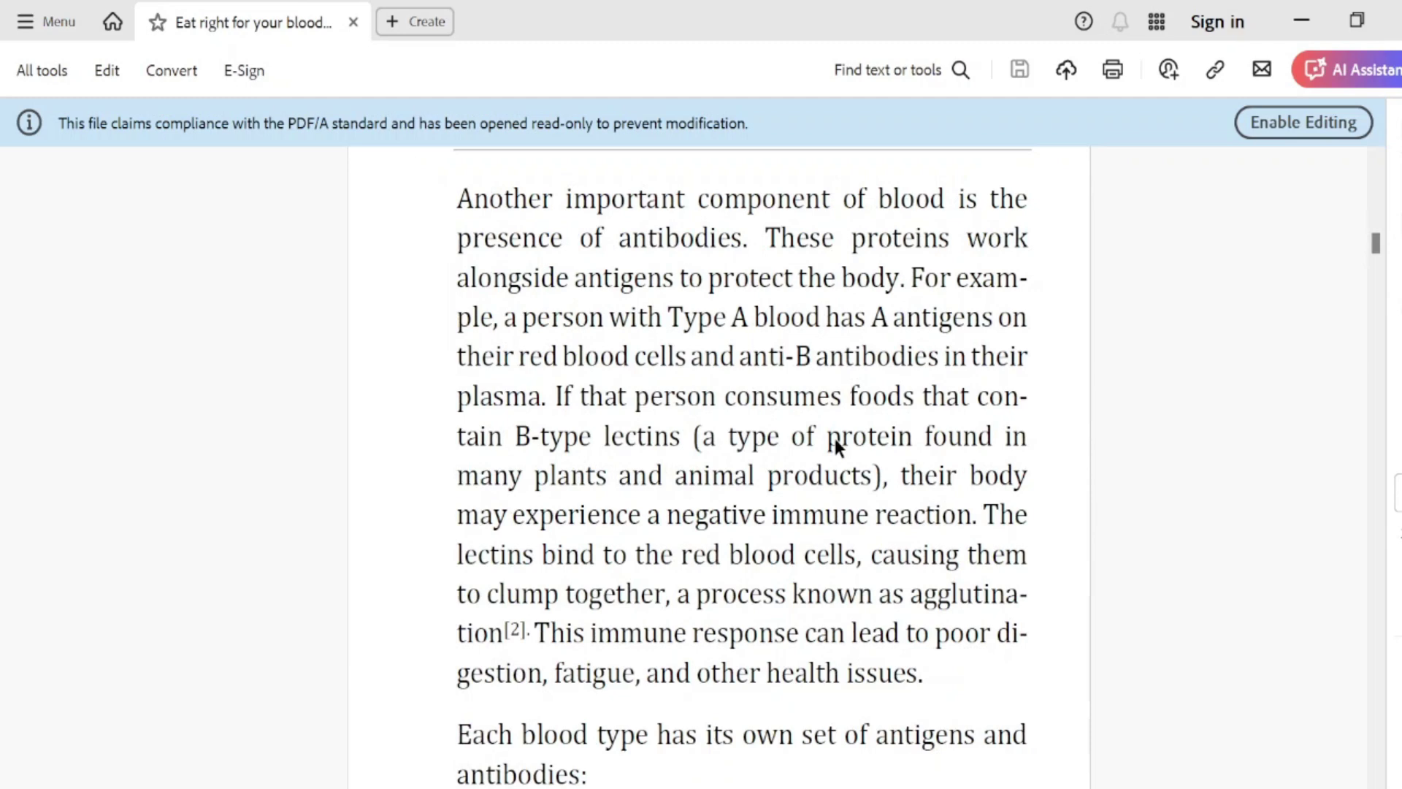
pyautogui.scroll(-20, 835, 439)
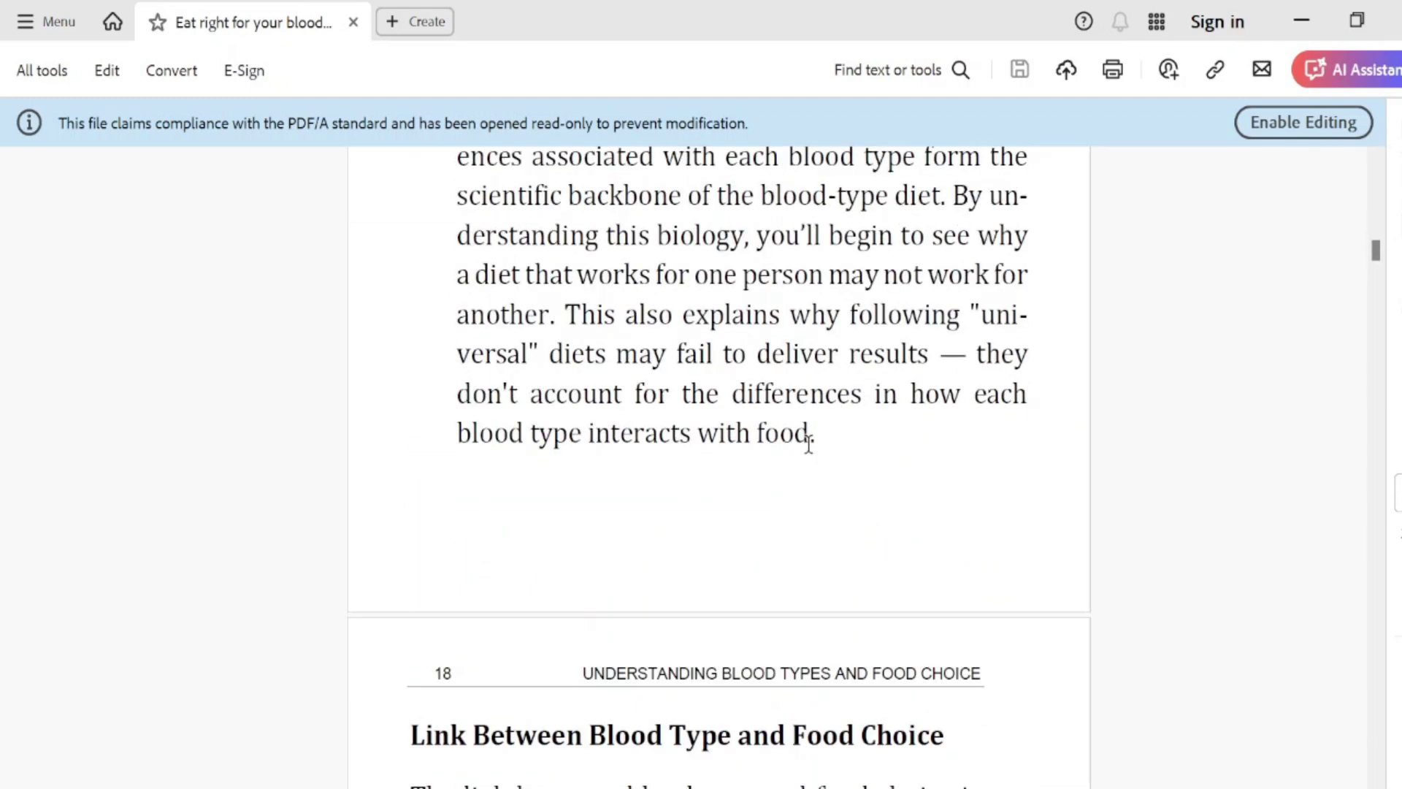
pyautogui.scroll(-20, 809, 444)
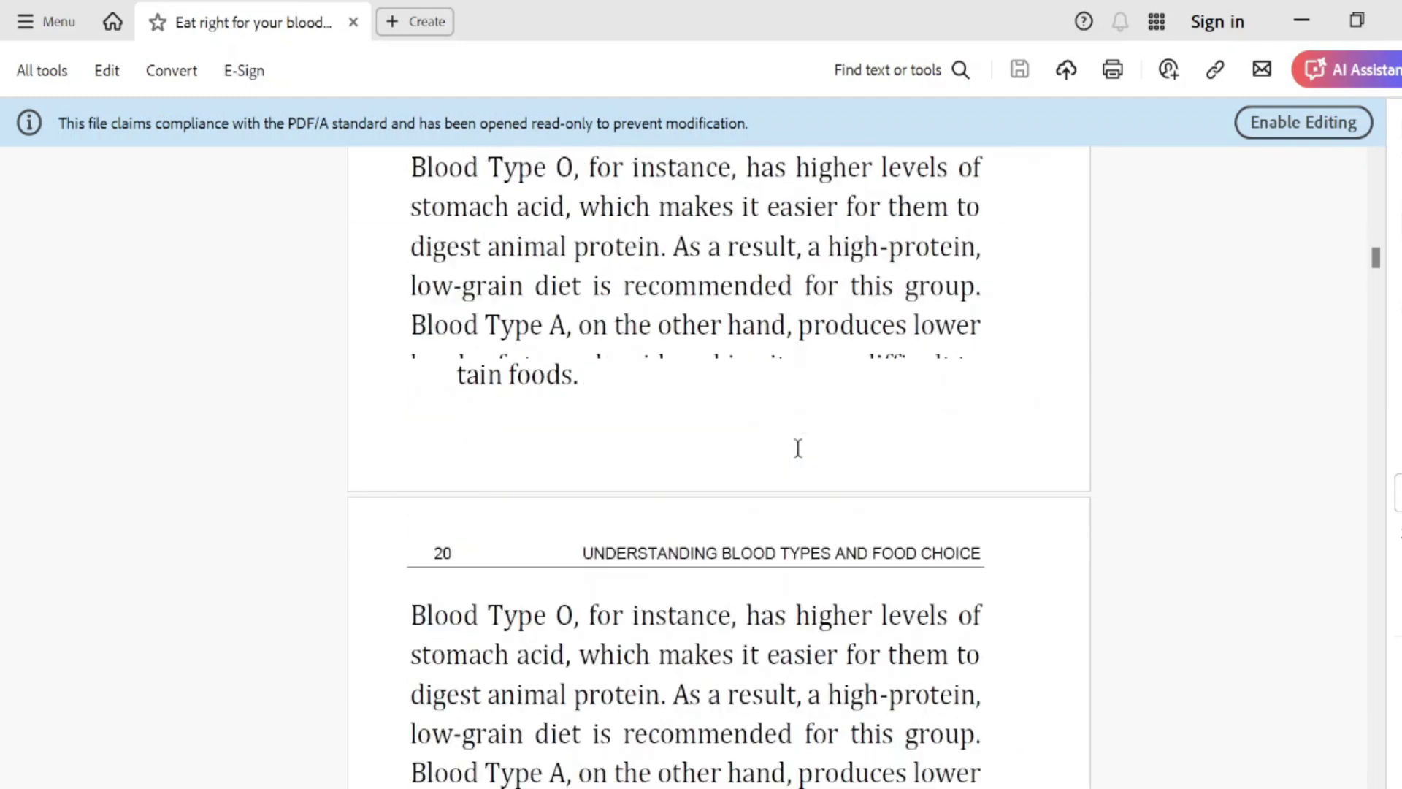
pyautogui.scroll(-20, 798, 448)
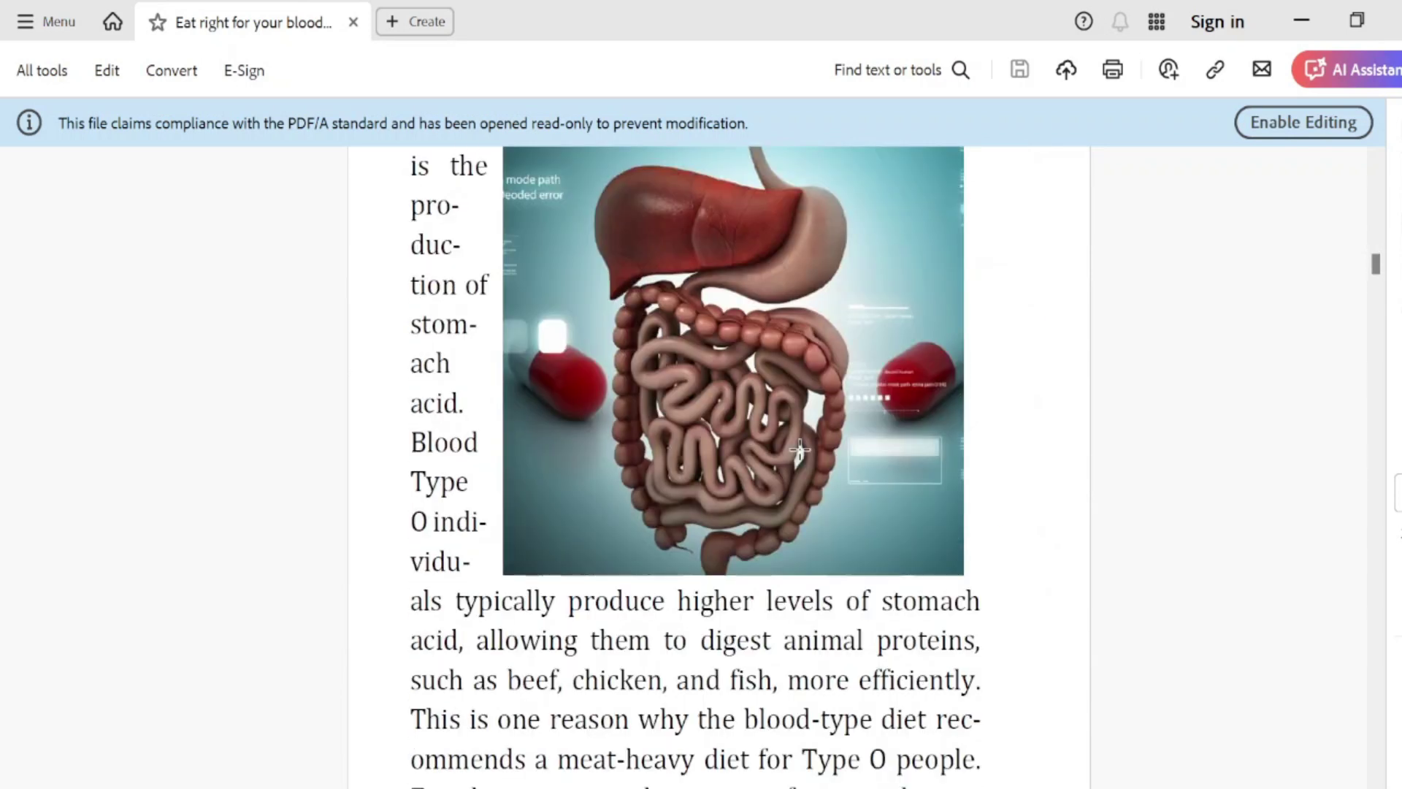
pyautogui.scroll(-10, 798, 448)
pyautogui.scroll(12, 798, 447)
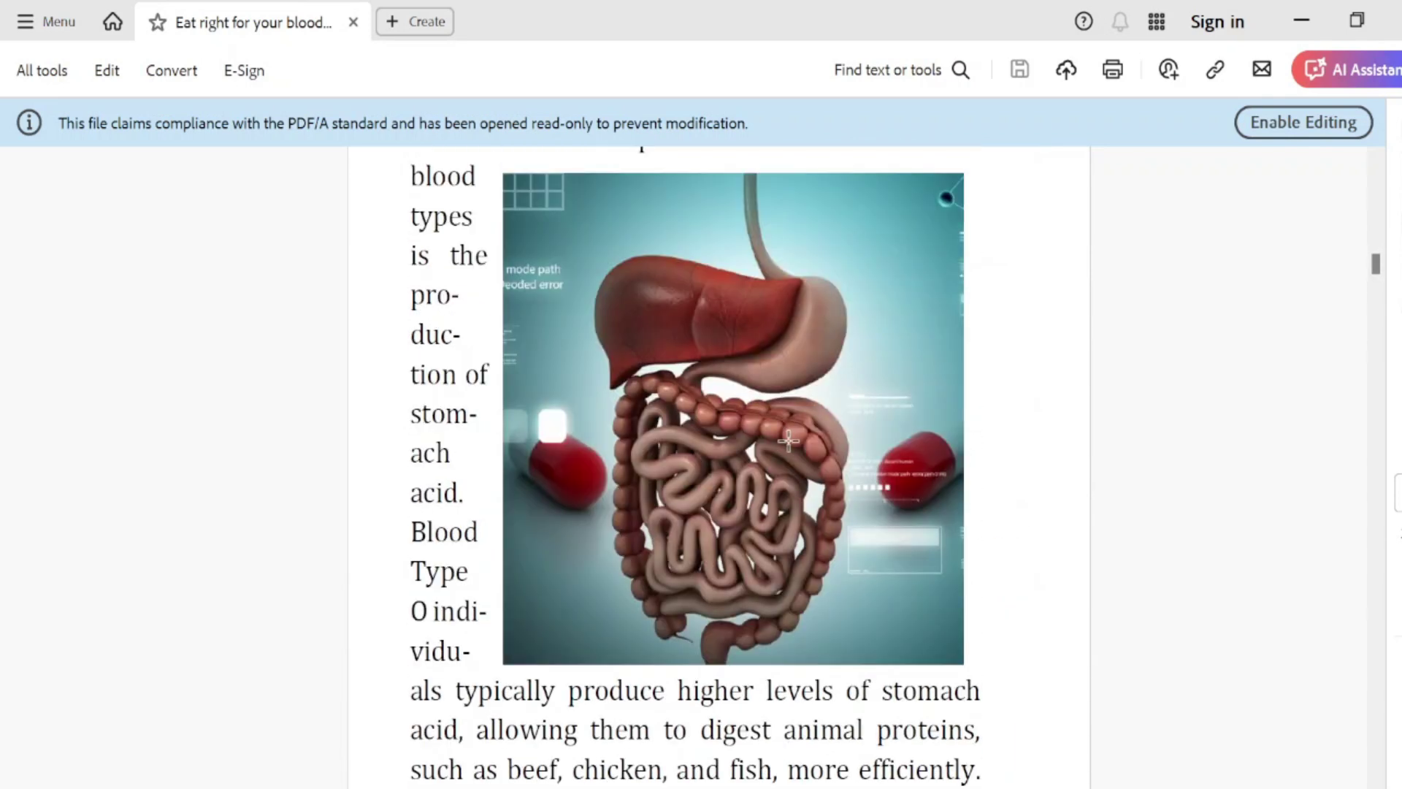
pyautogui.scroll(2, 789, 440)
pyautogui.scroll(-15, 789, 440)
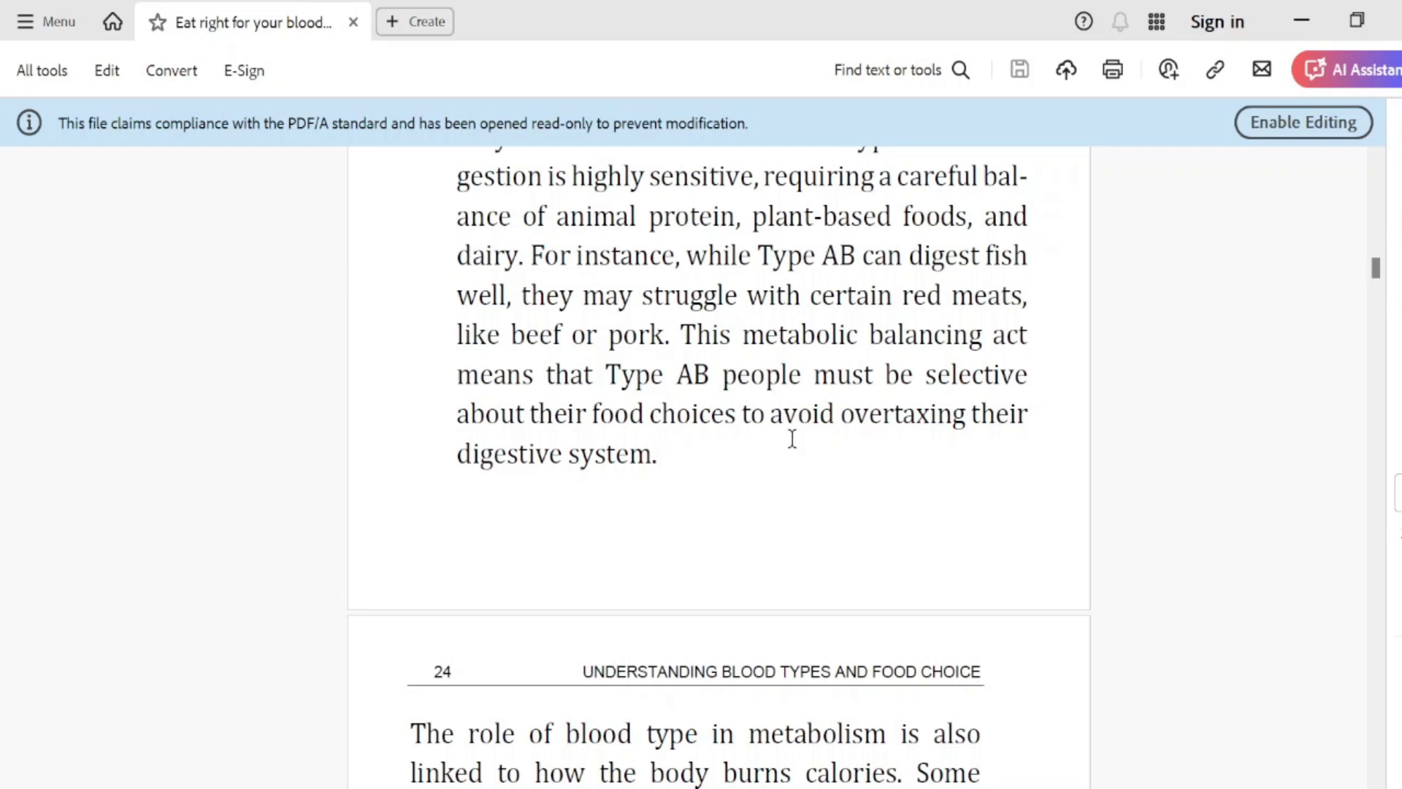
pyautogui.scroll(-15, 792, 438)
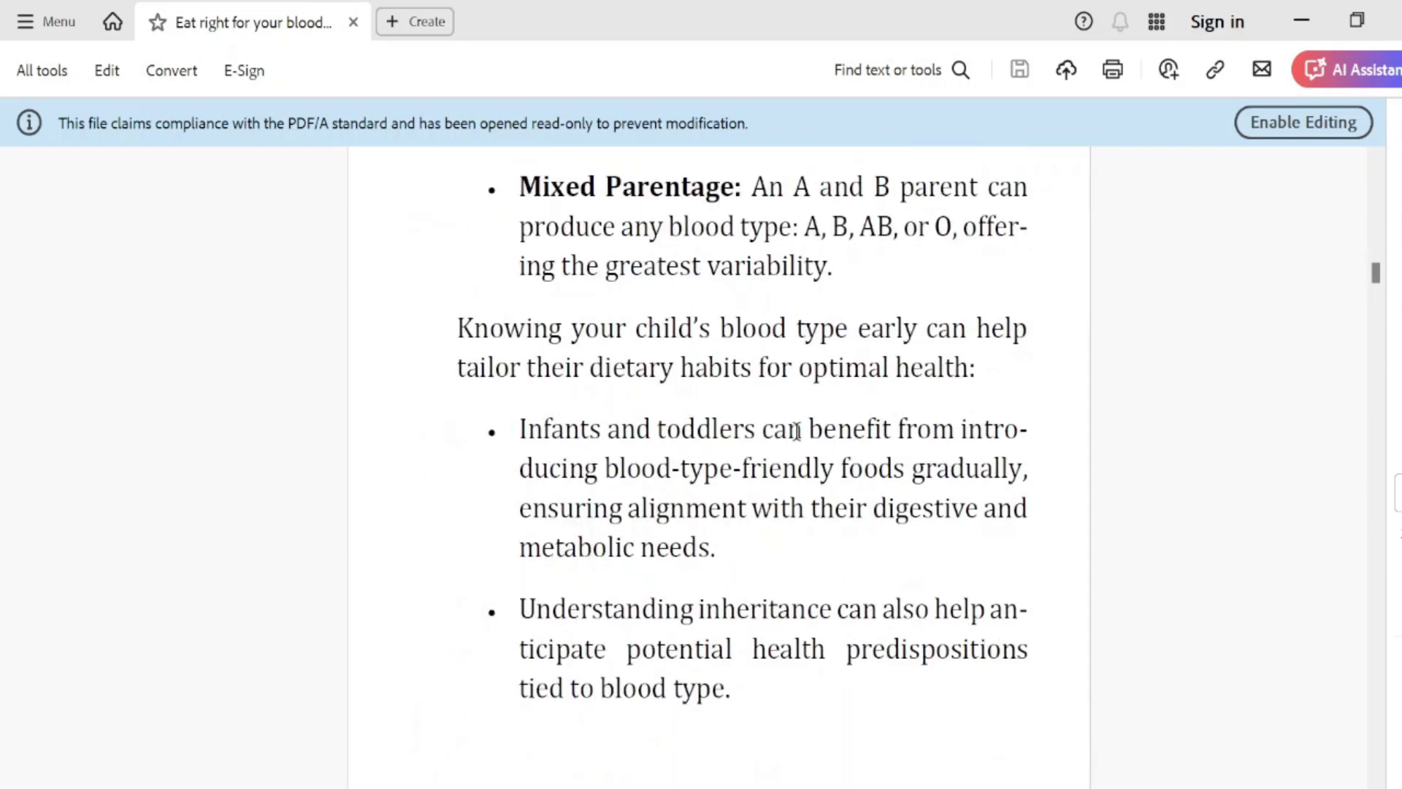
pyautogui.scroll(-12, 796, 431)
pyautogui.scroll(-15, 796, 435)
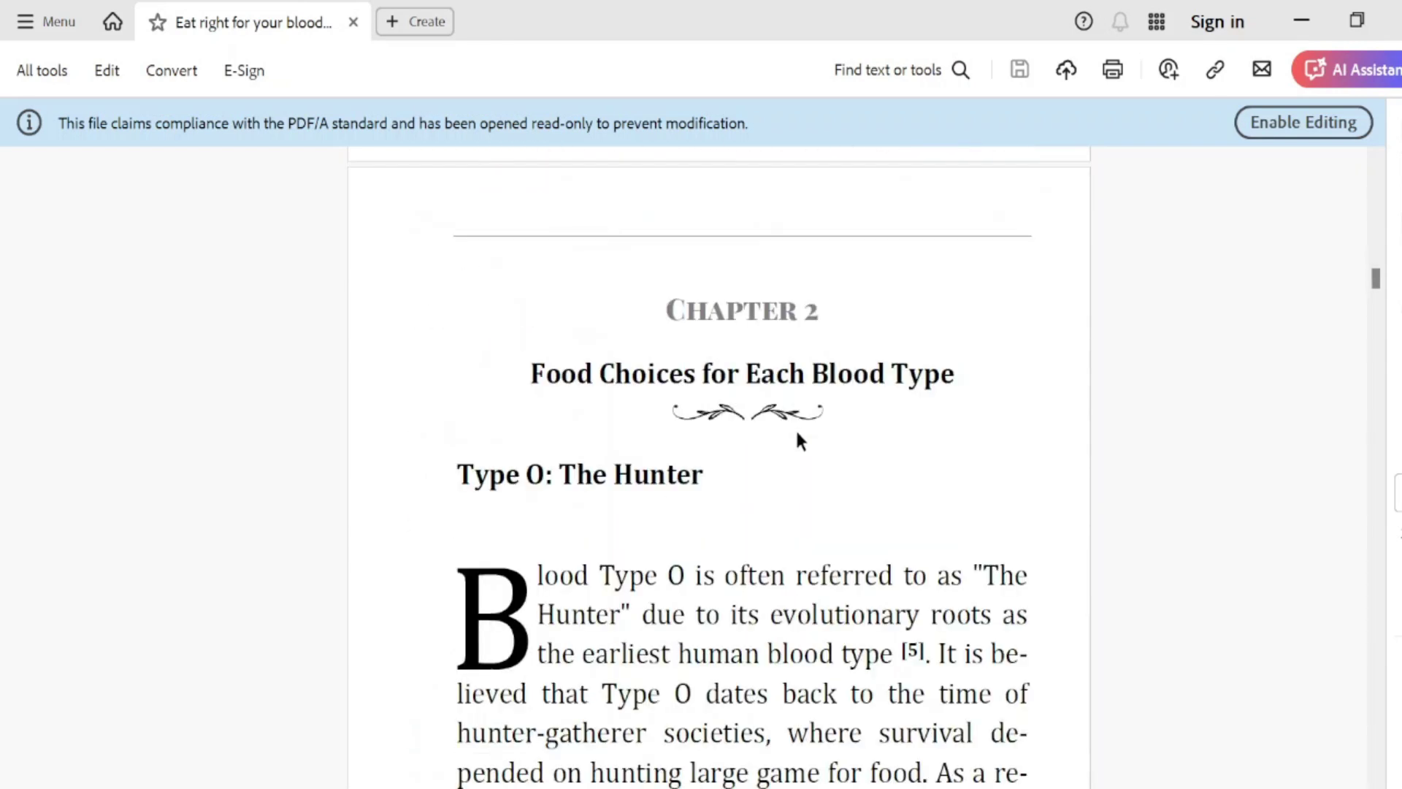
pyautogui.scroll(-20, 796, 431)
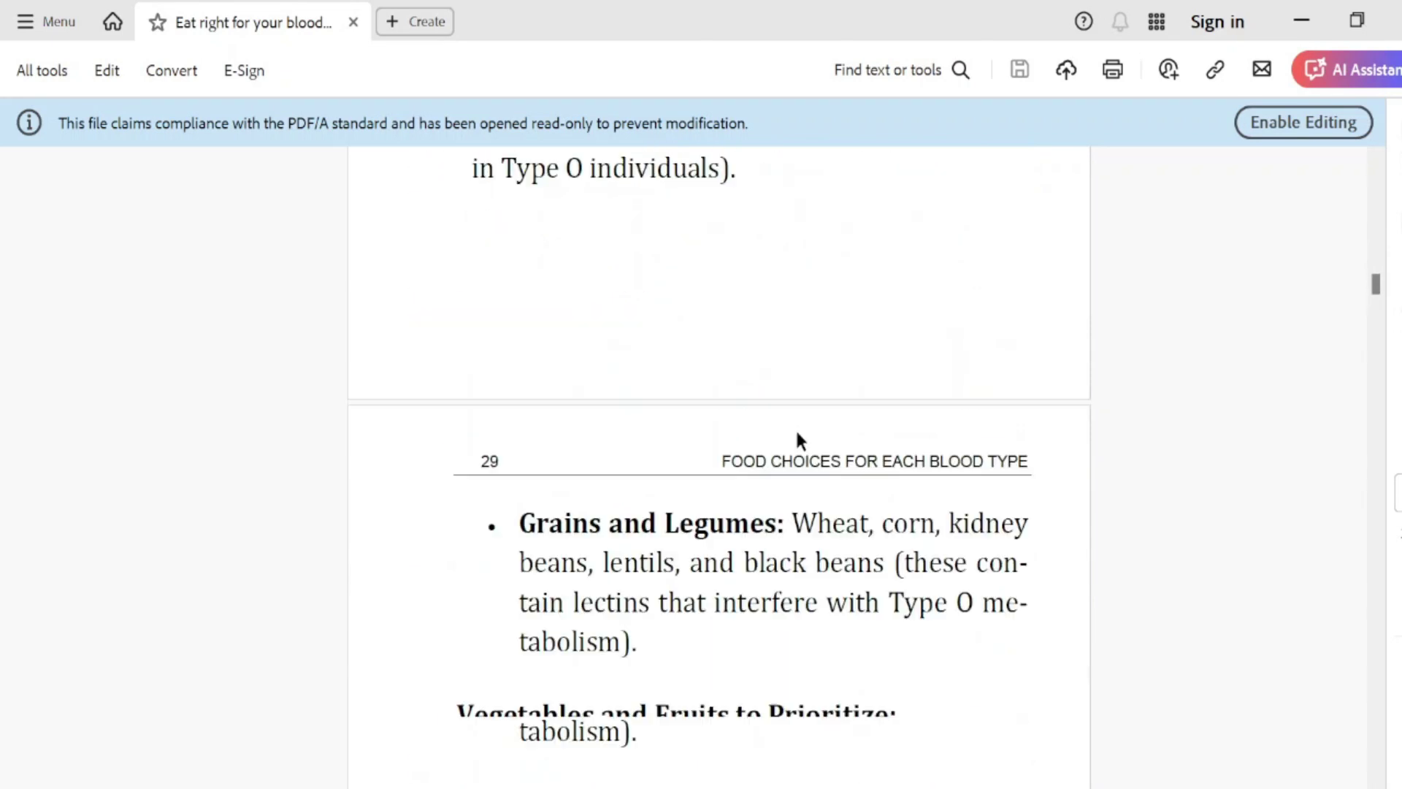
pyautogui.scroll(-15, 796, 431)
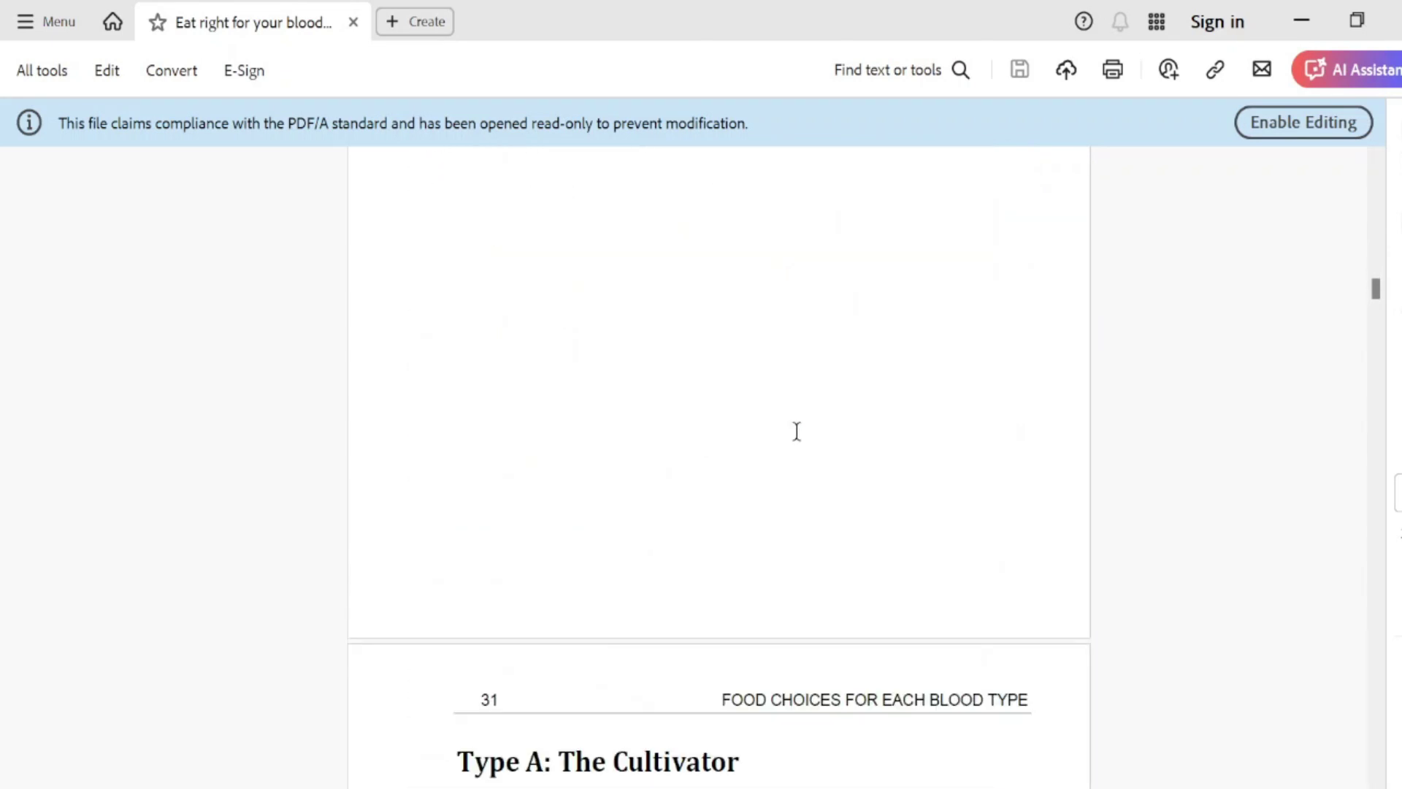
pyautogui.scroll(-20, 798, 434)
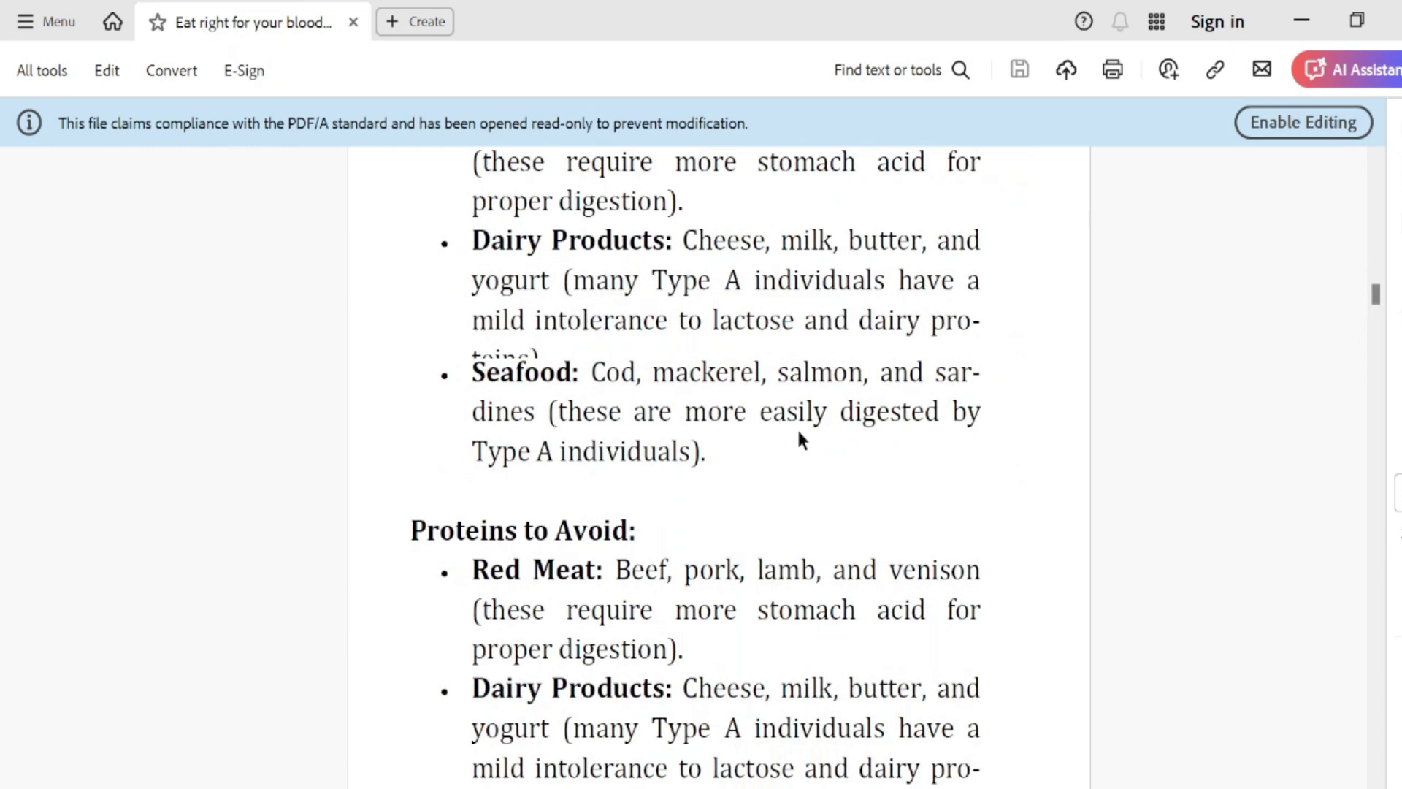
pyautogui.scroll(-20, 798, 435)
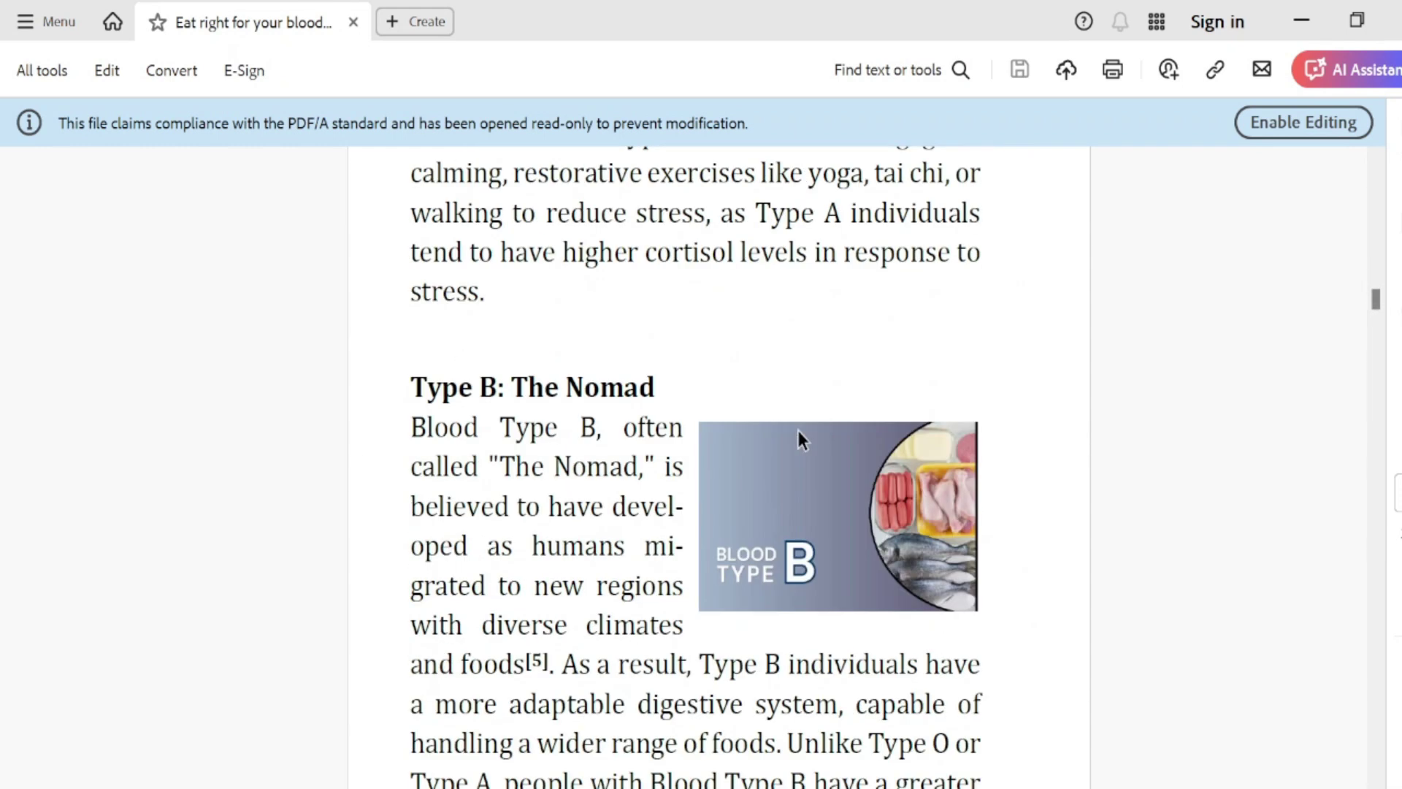
pyautogui.scroll(-20, 798, 431)
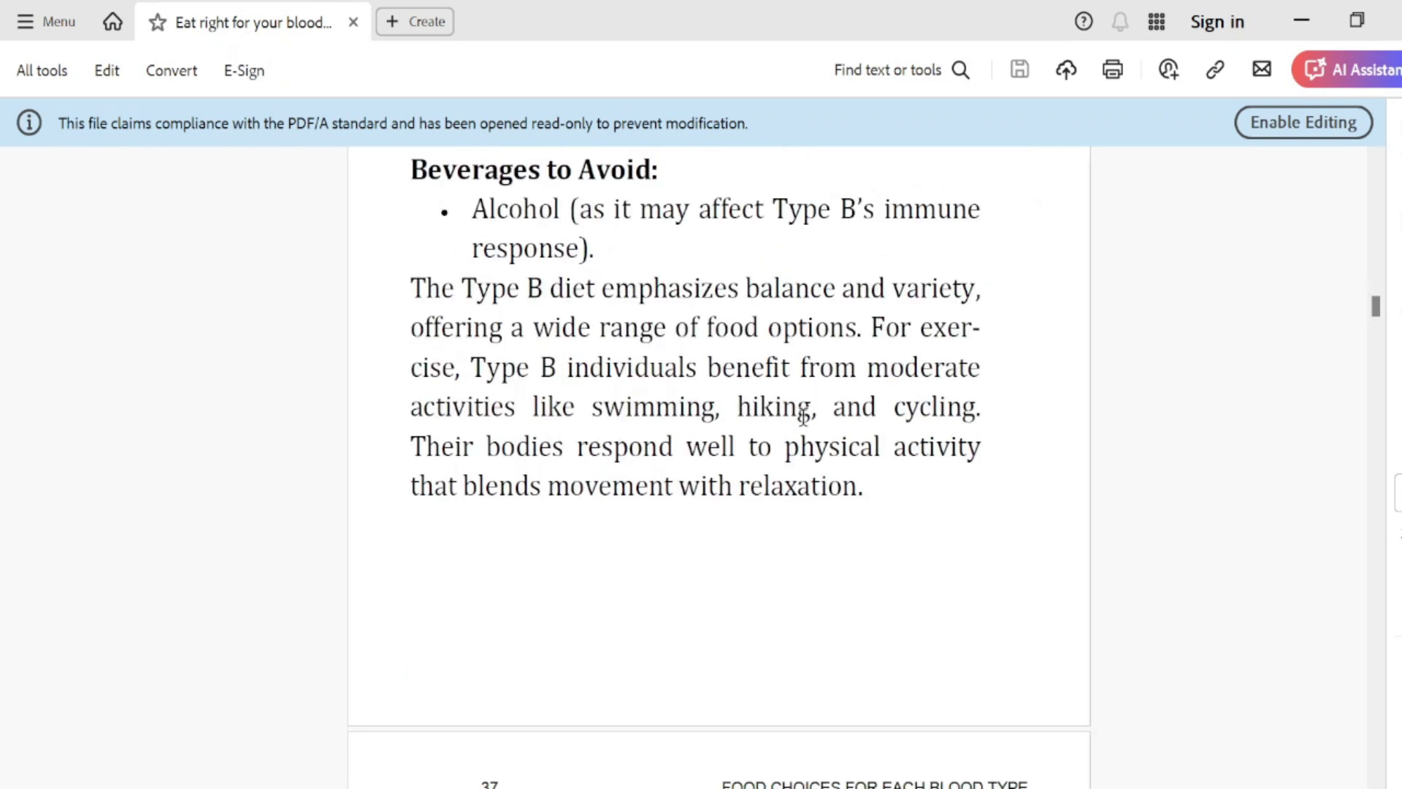
pyautogui.scroll(-20, 851, 443)
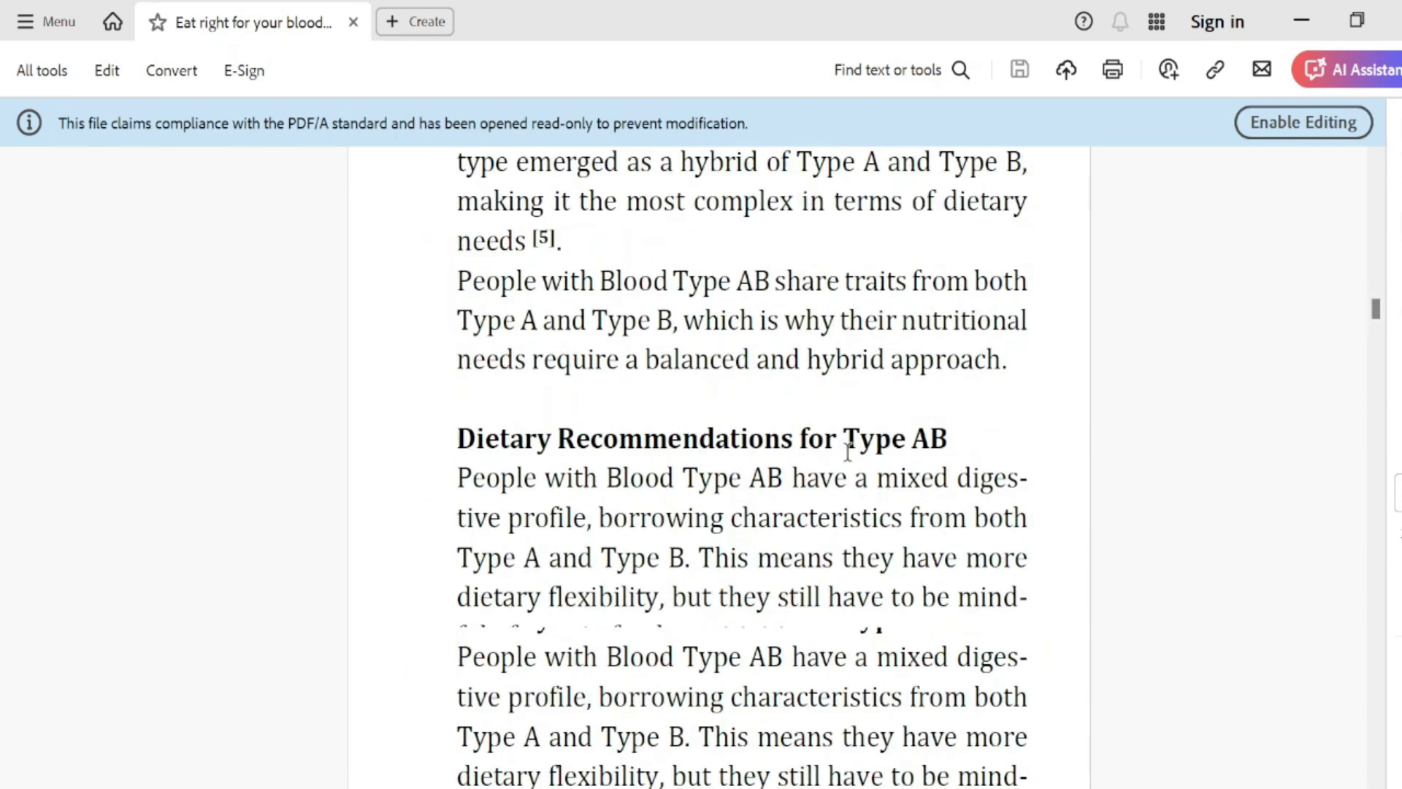
pyautogui.scroll(-20, 828, 465)
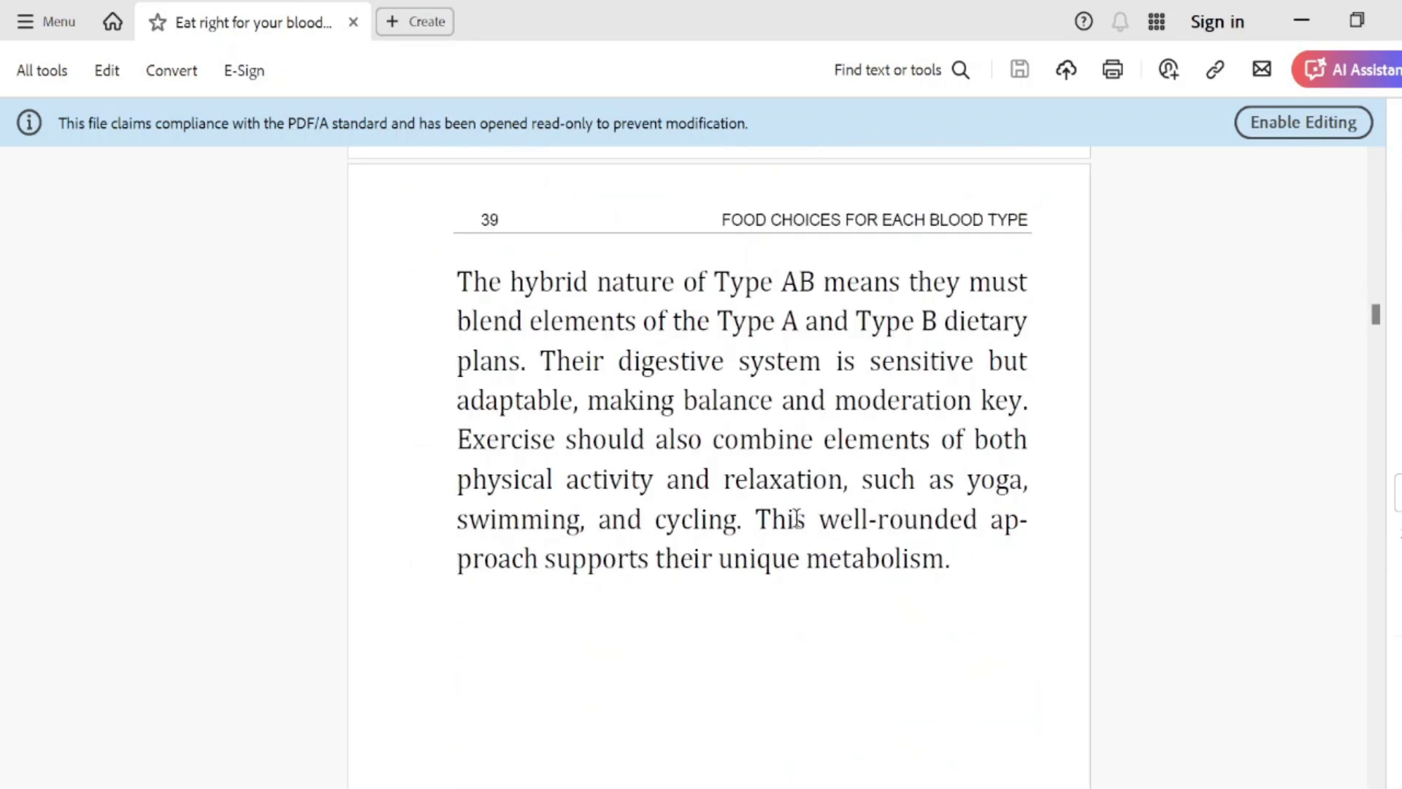
pyautogui.scroll(-15, 798, 518)
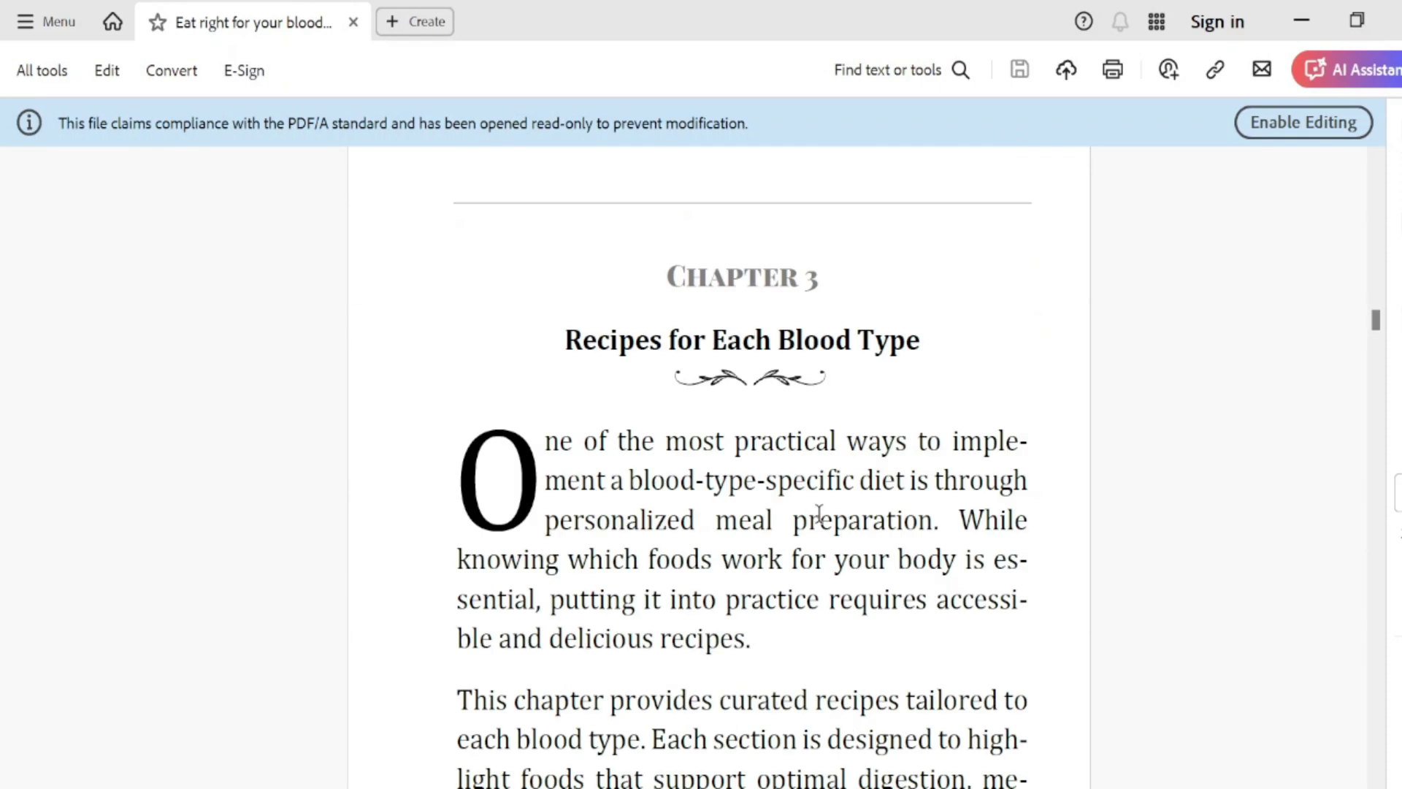
pyautogui.scroll(-20, 819, 515)
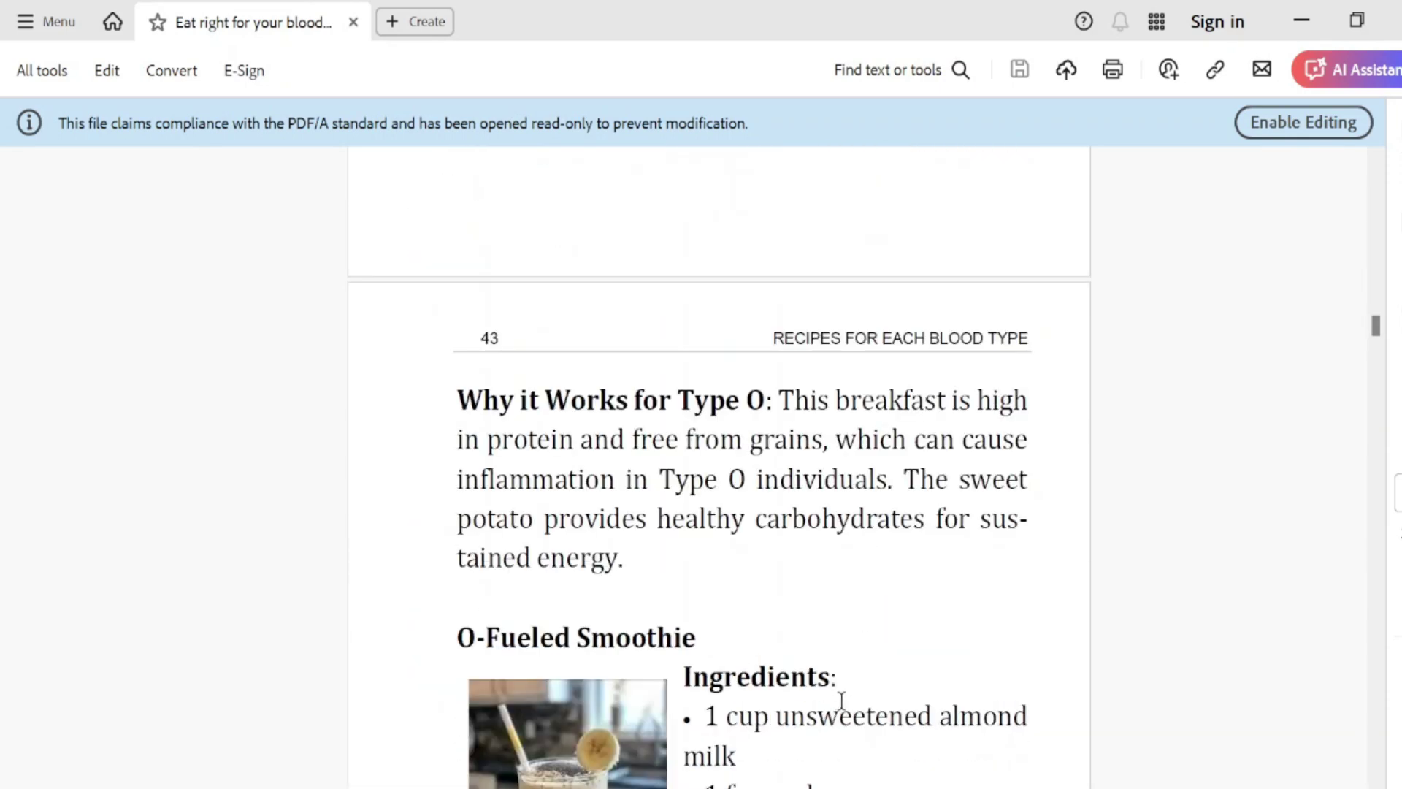
pyautogui.scroll(-20, 842, 700)
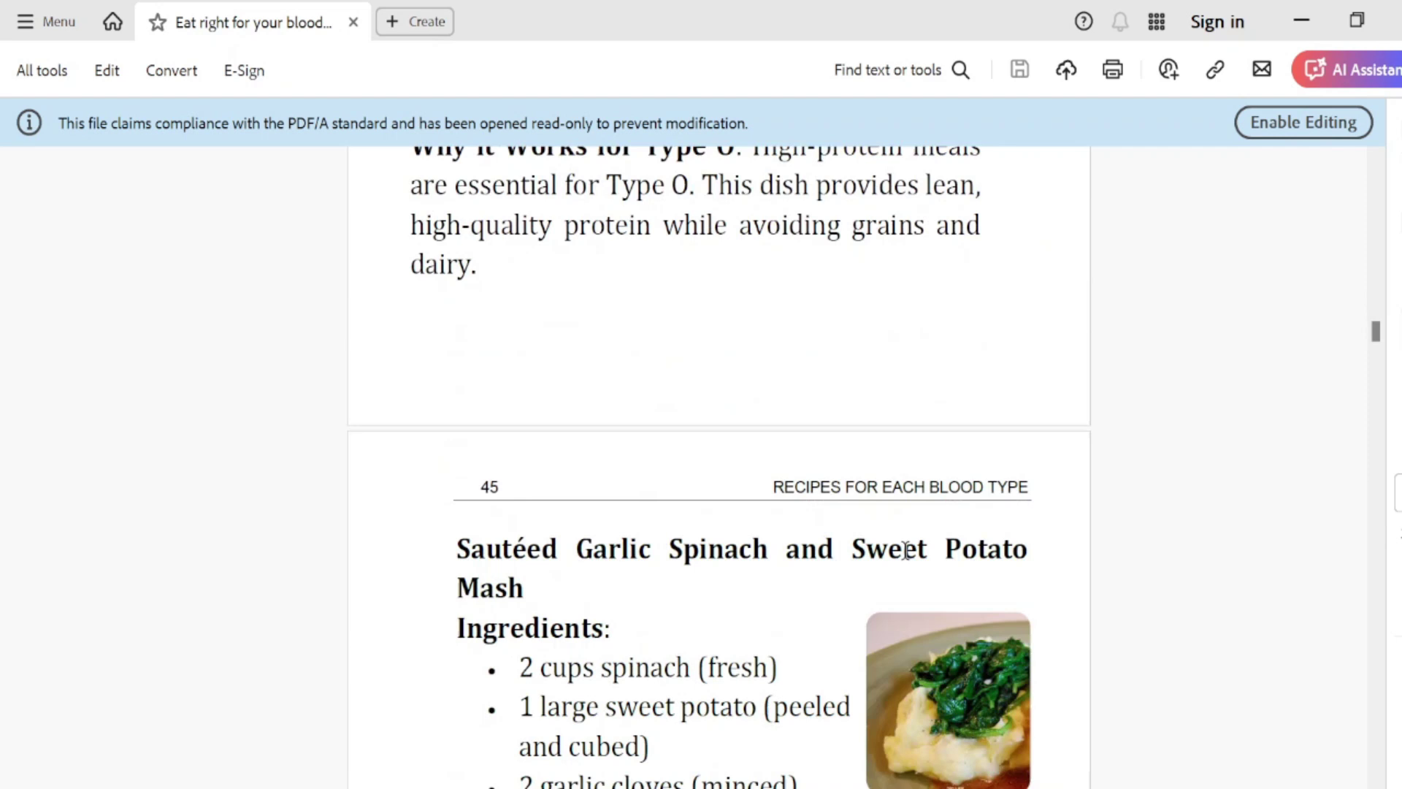
pyautogui.scroll(-10, 906, 549)
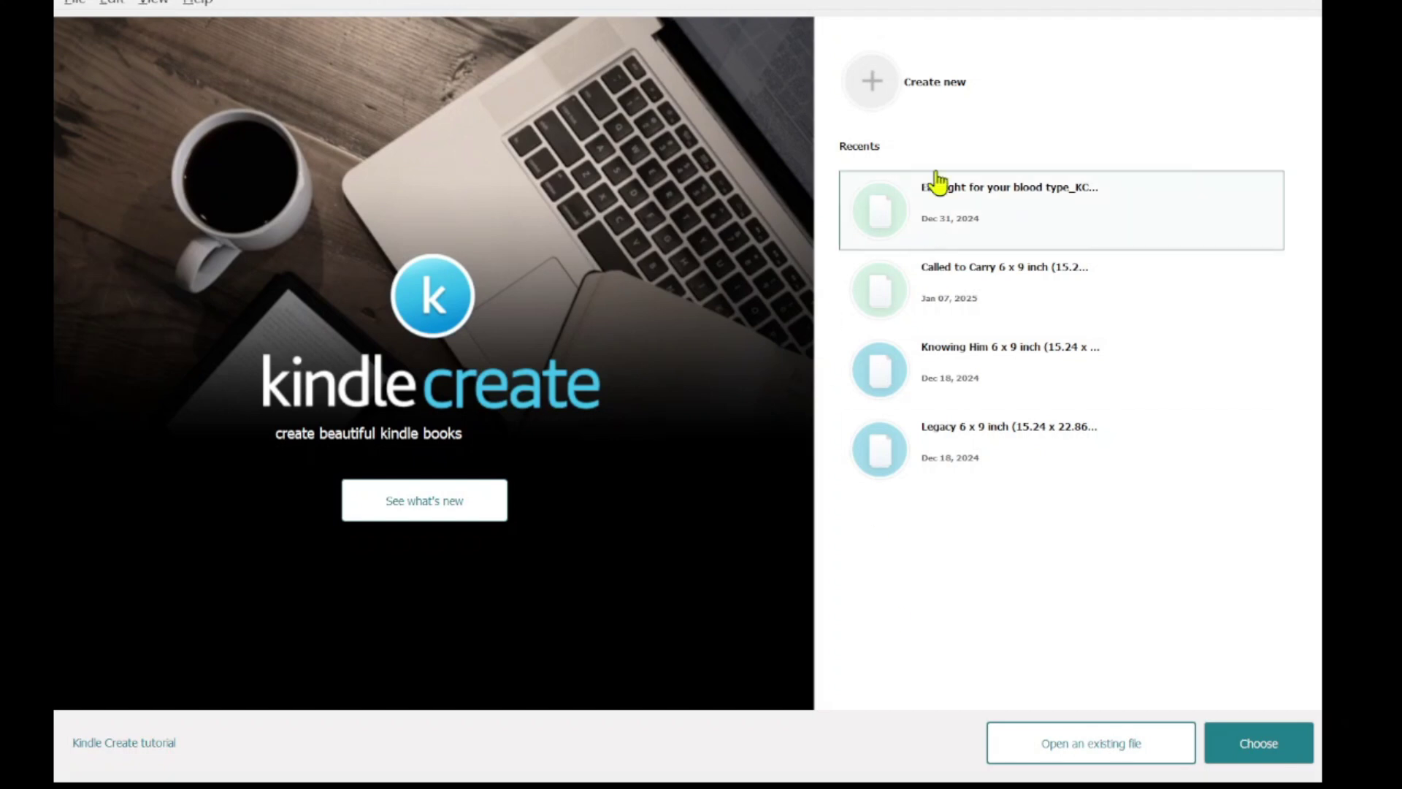
# - Choose Create new on the Kindle Create start screen to reach the book-format chooser
pyautogui.click(955, 84)
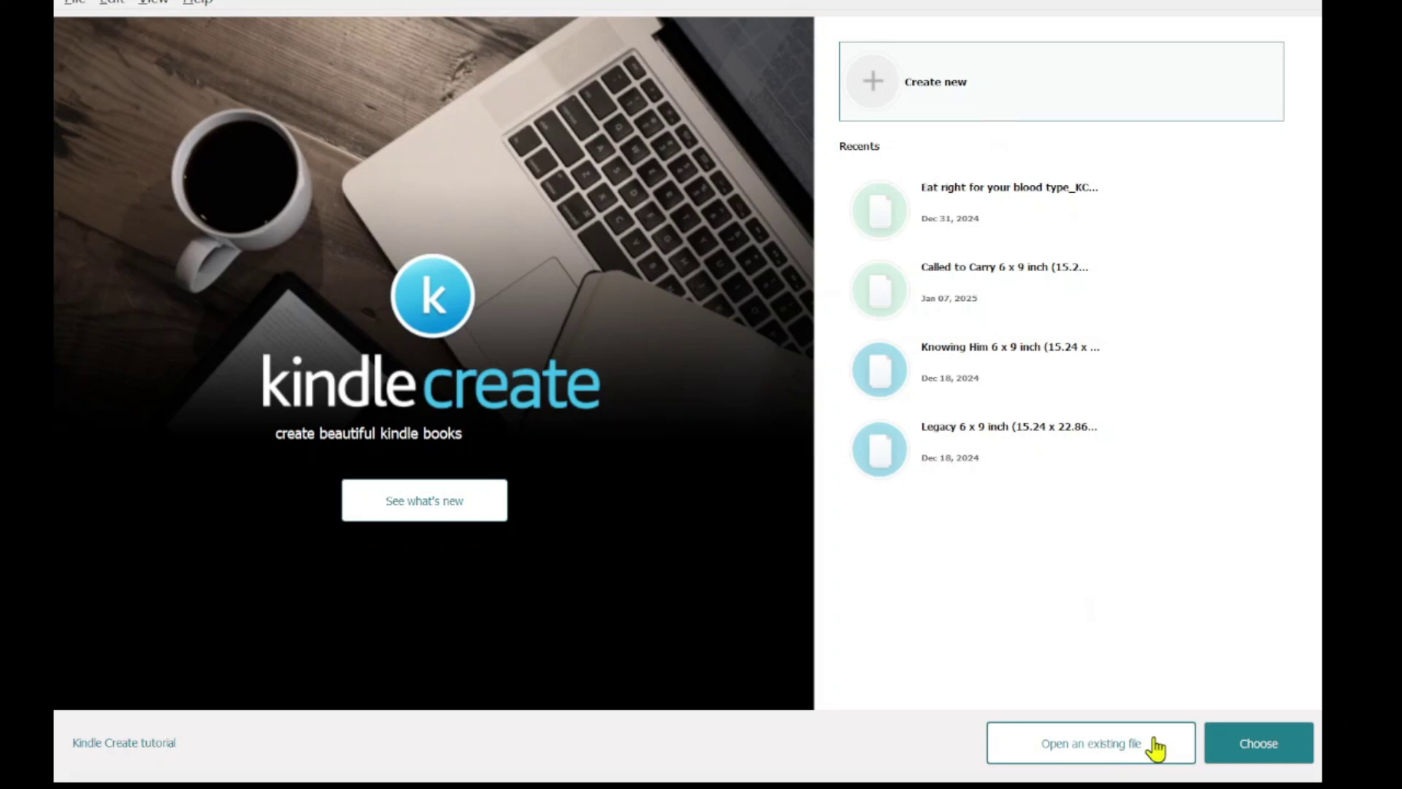
pyautogui.doubleClick(962, 113)
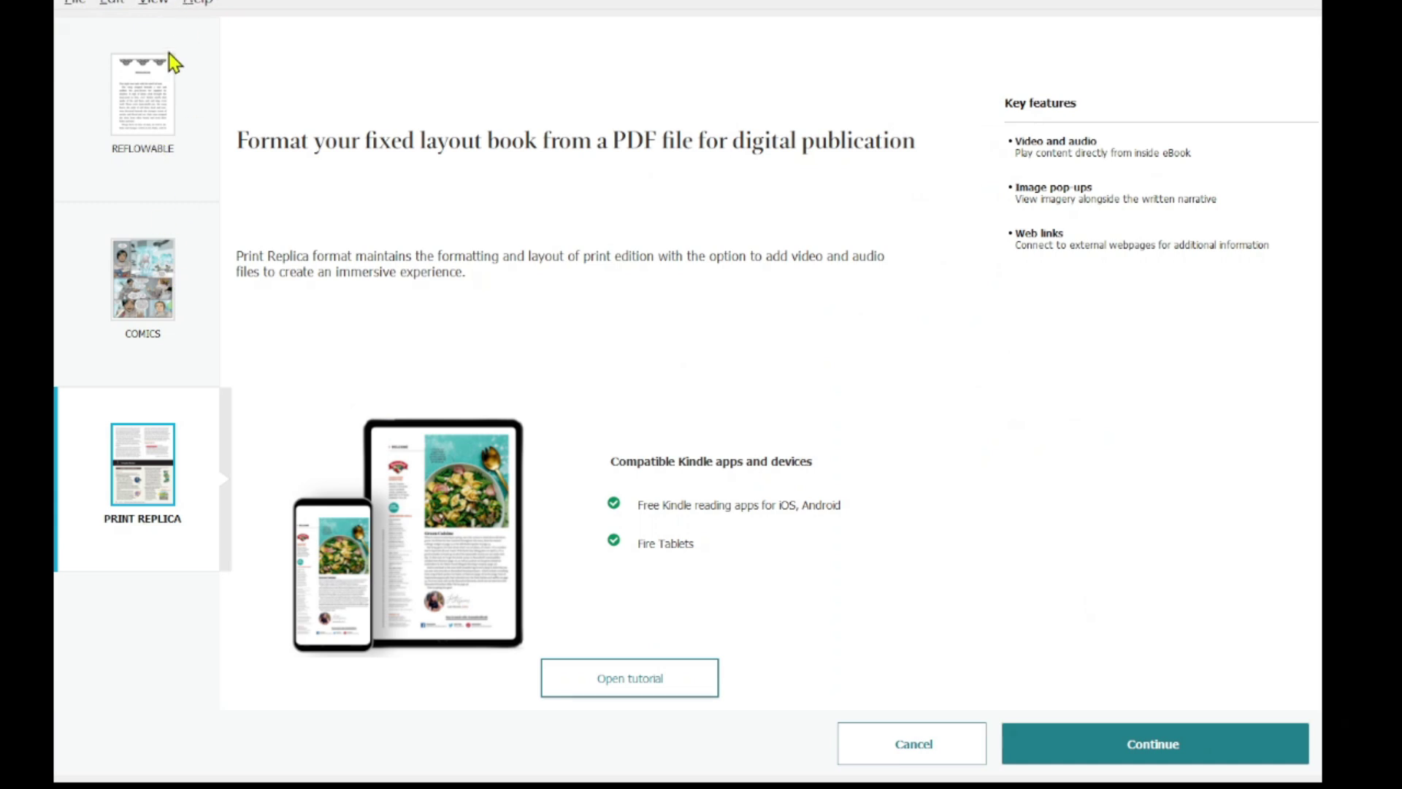
# - Compare Reflowable, Comics and Print Replica, select Print Replica, and continue to book details
pyautogui.click(175, 125)
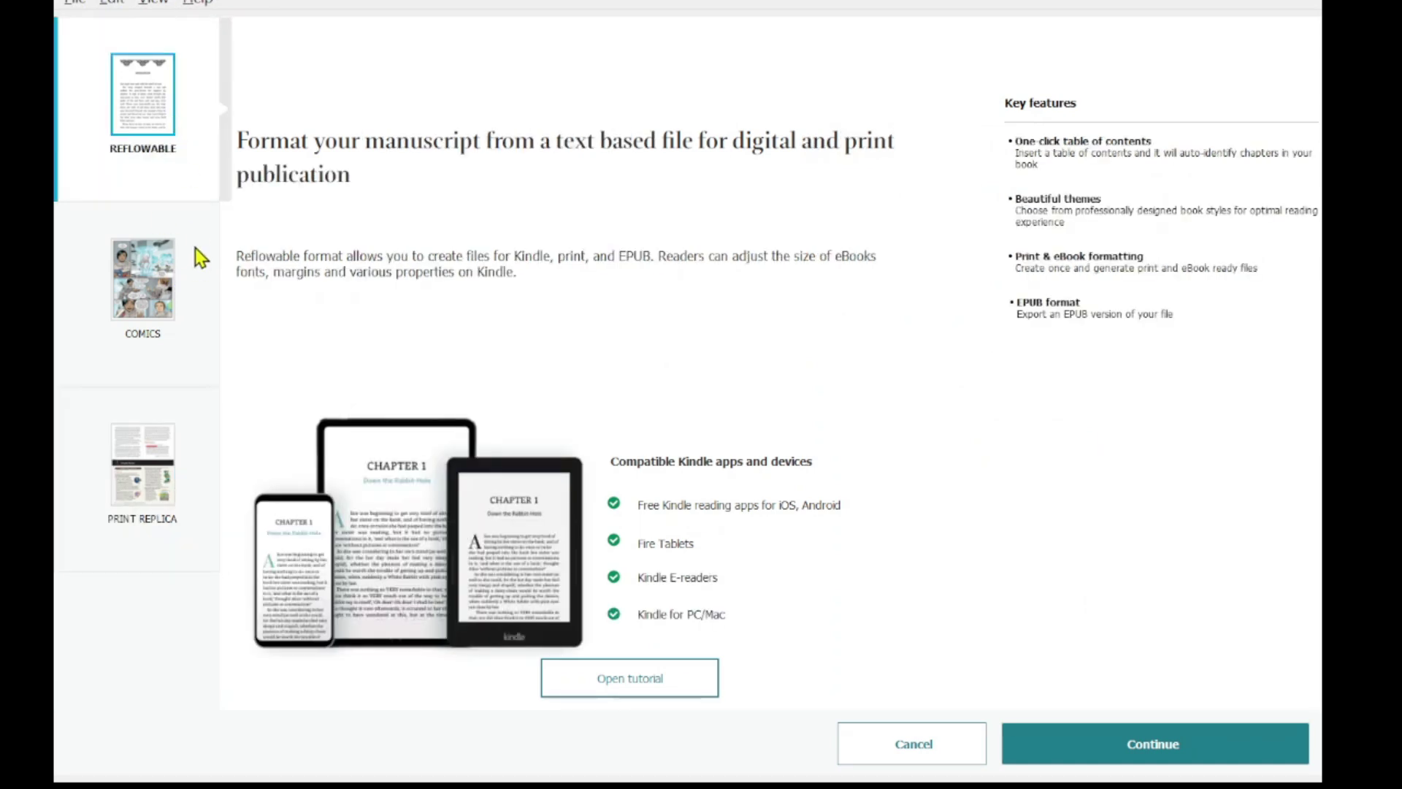
pyautogui.click(150, 475)
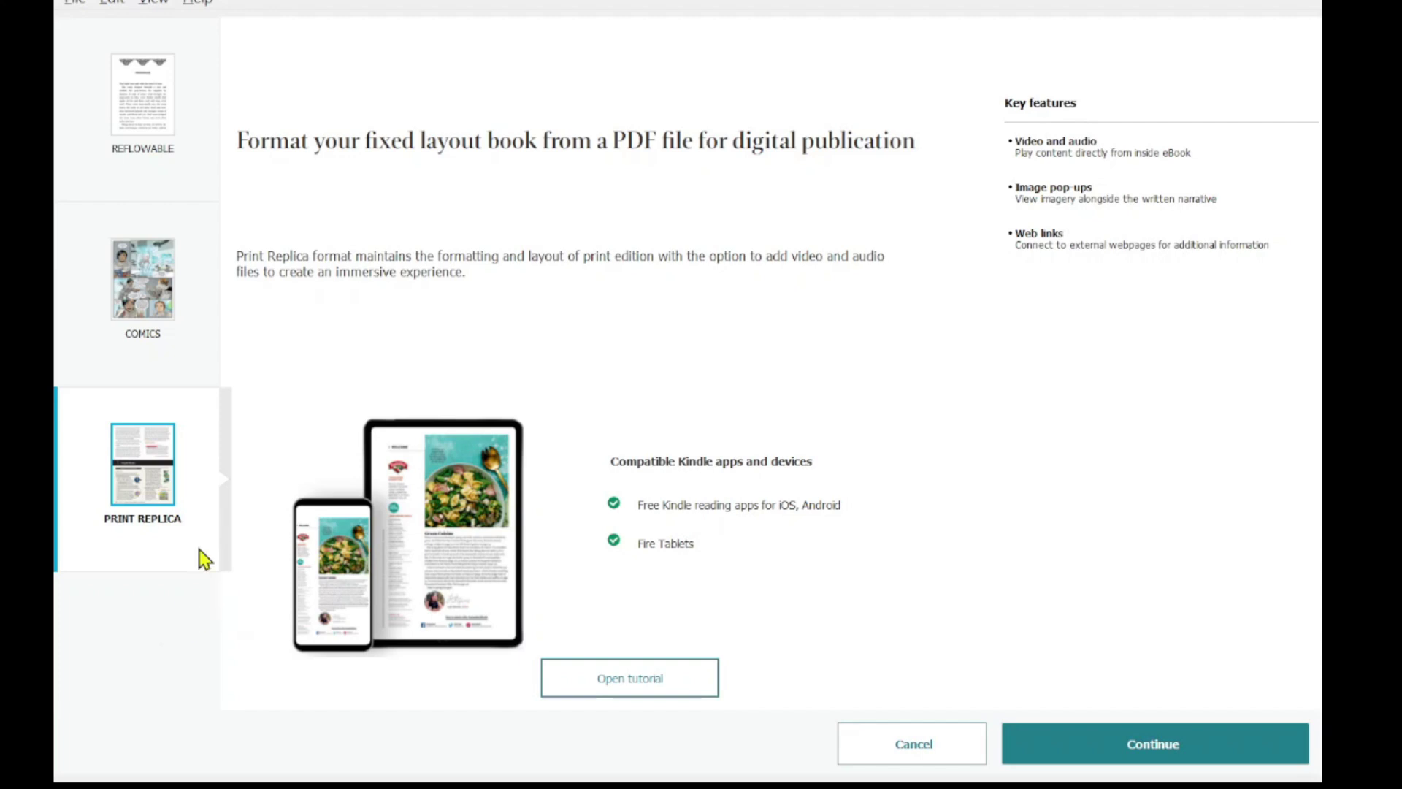
pyautogui.click(144, 292)
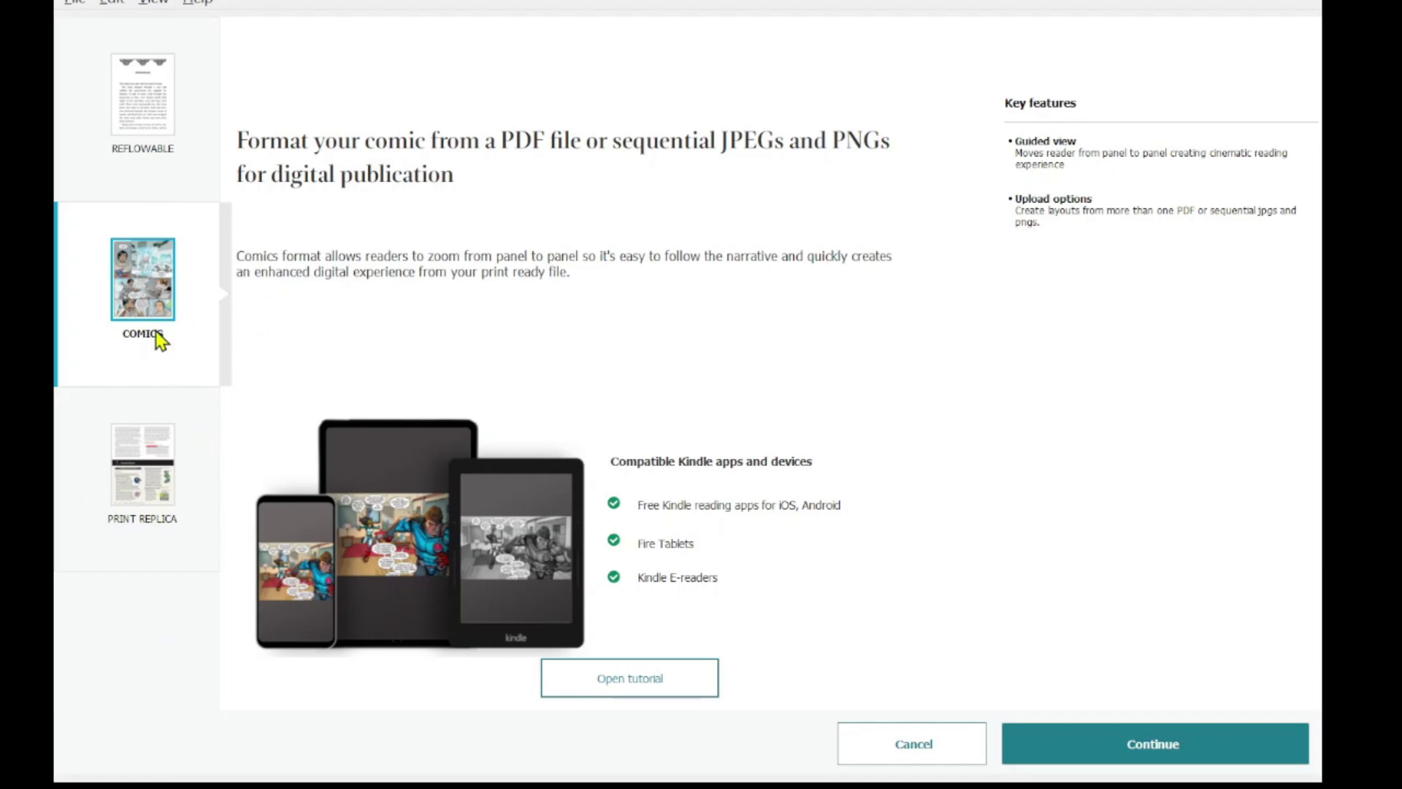
pyautogui.click(137, 502)
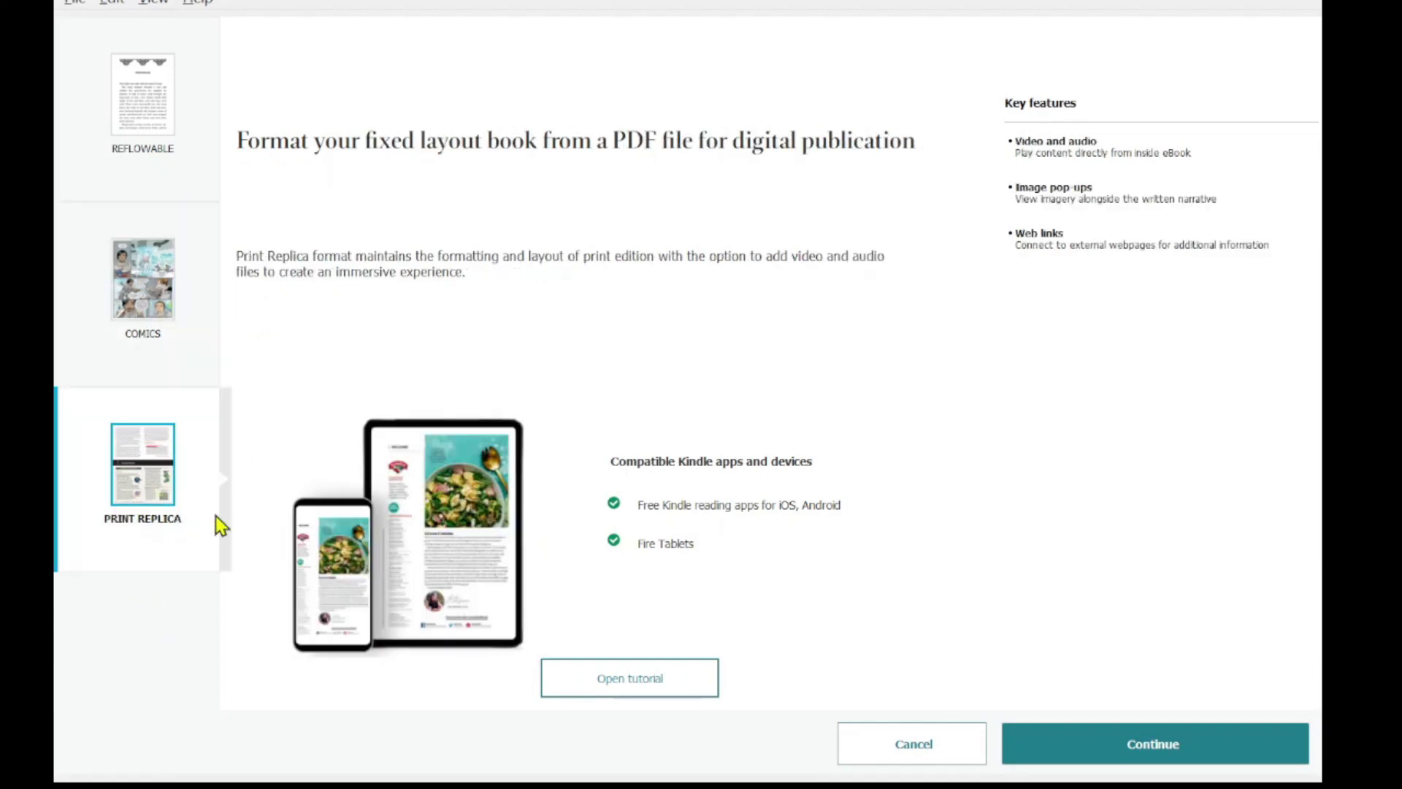
pyautogui.click(1210, 752)
# - Start the book title with 'E' and import the Eat right for your blood type PDF
pyautogui.click(589, 272)
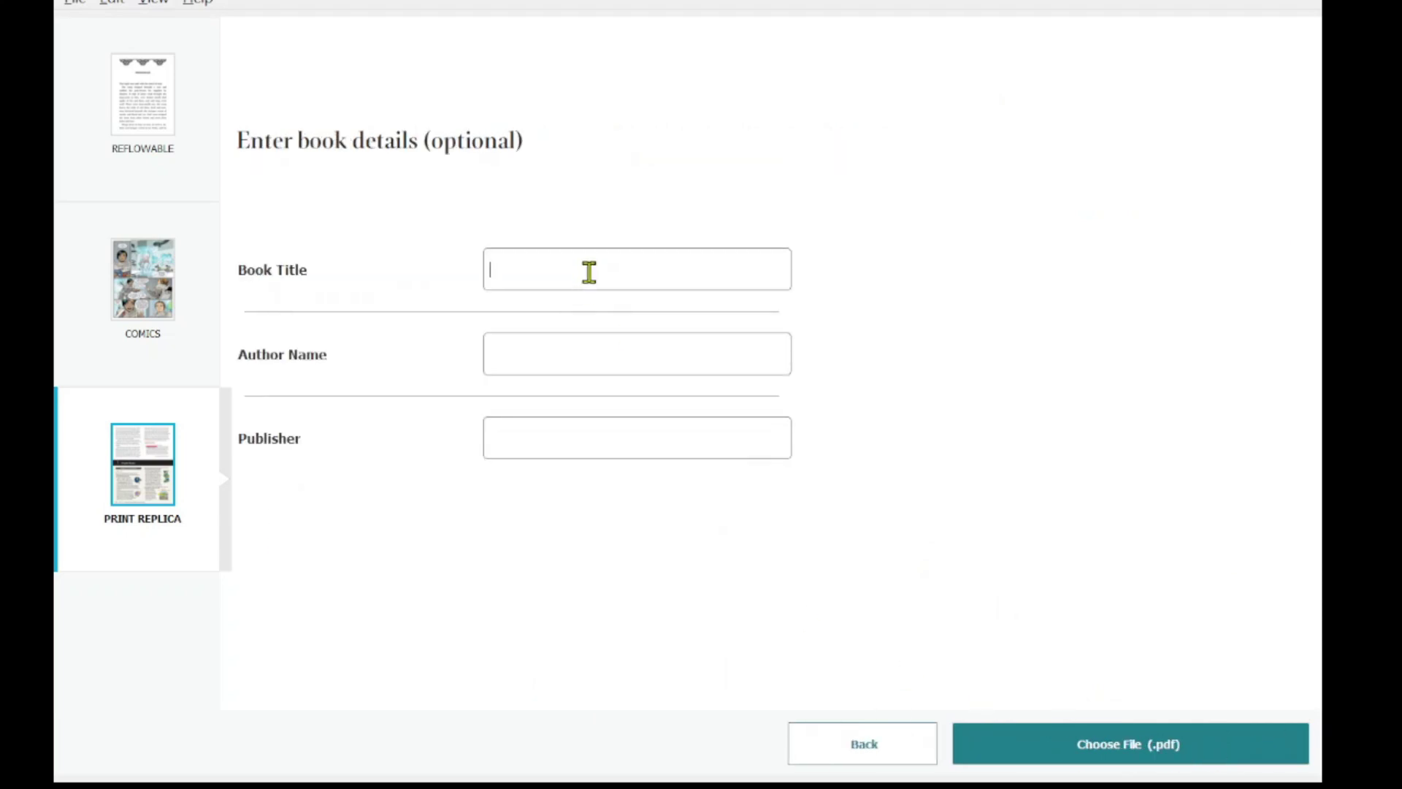
pyautogui.write('E')
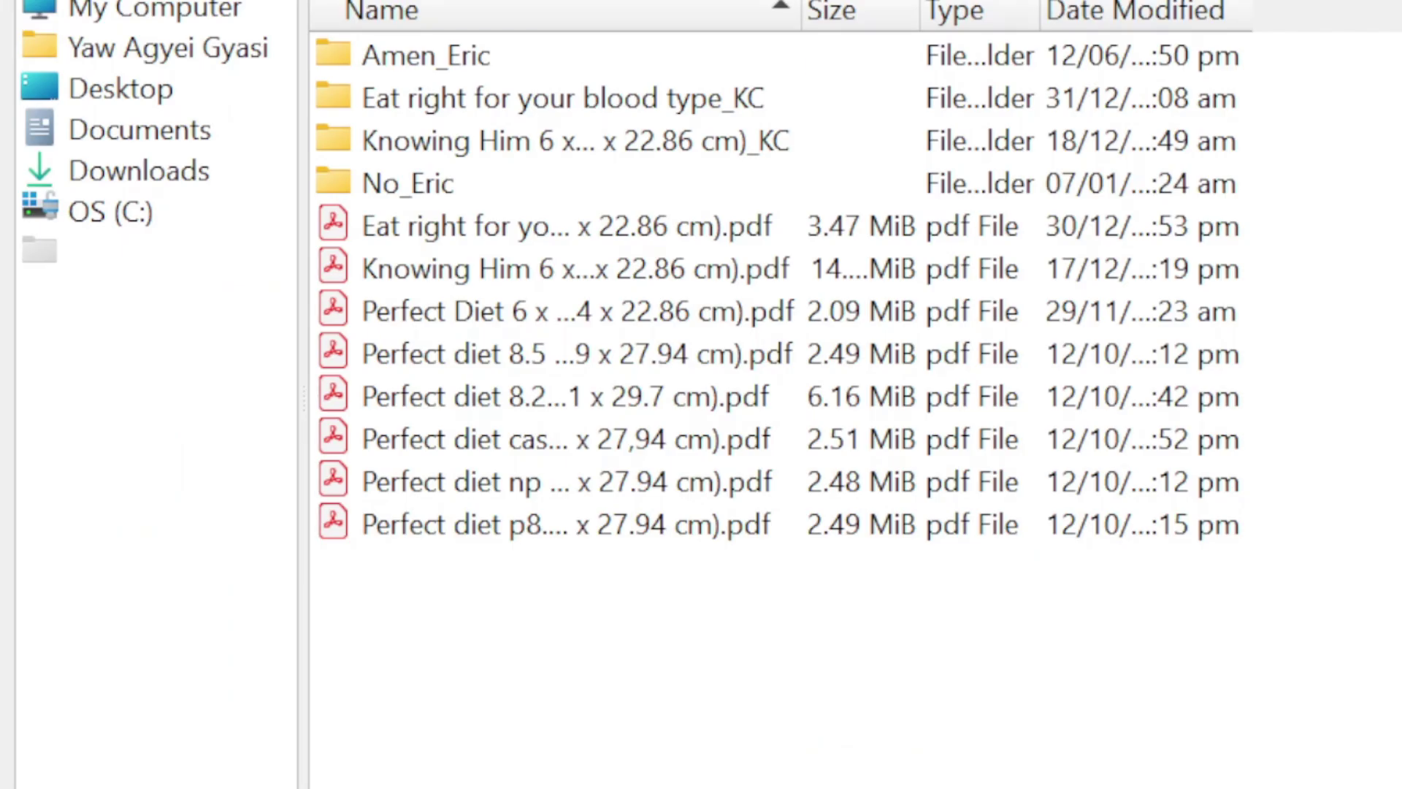
pyautogui.click(453, 229)
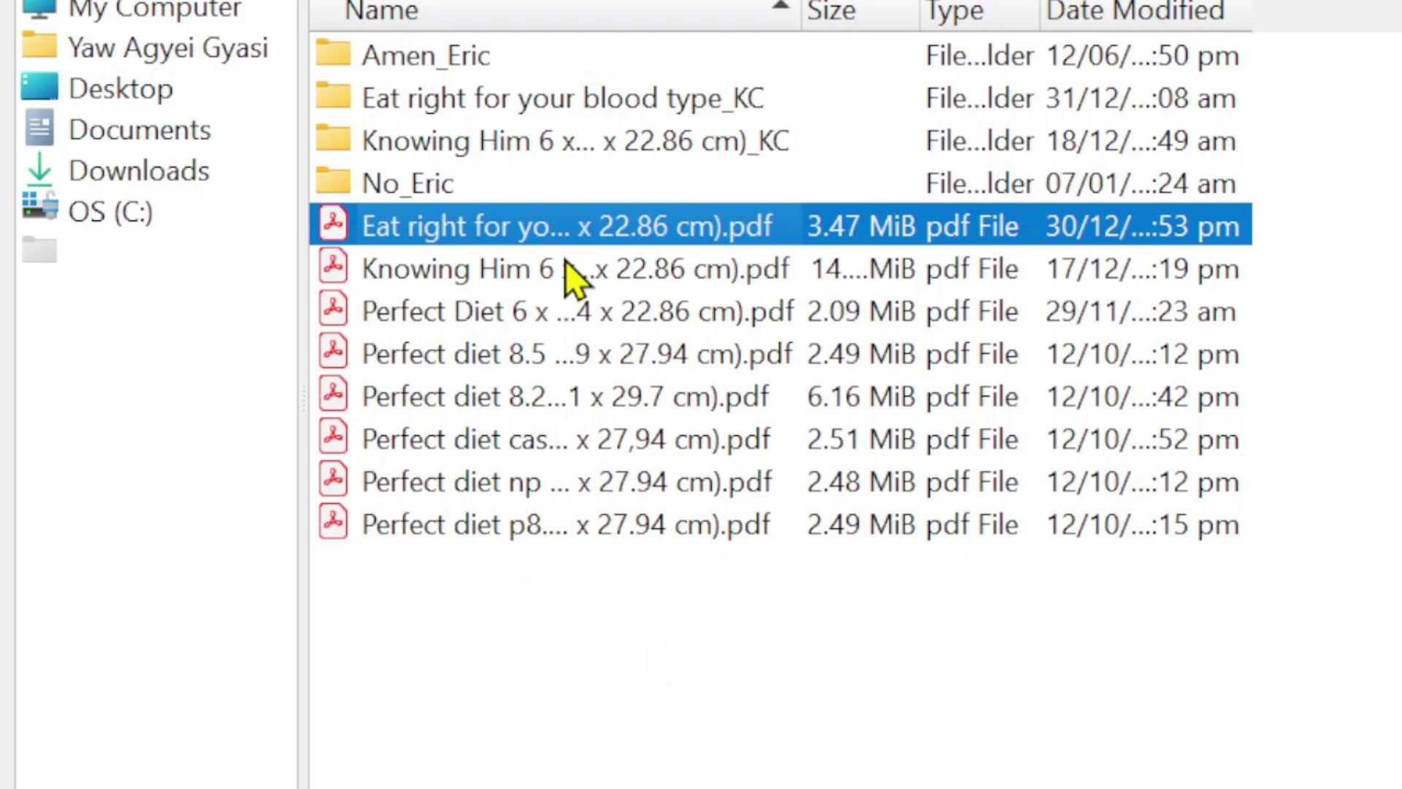
pyautogui.doubleClick(553, 245)
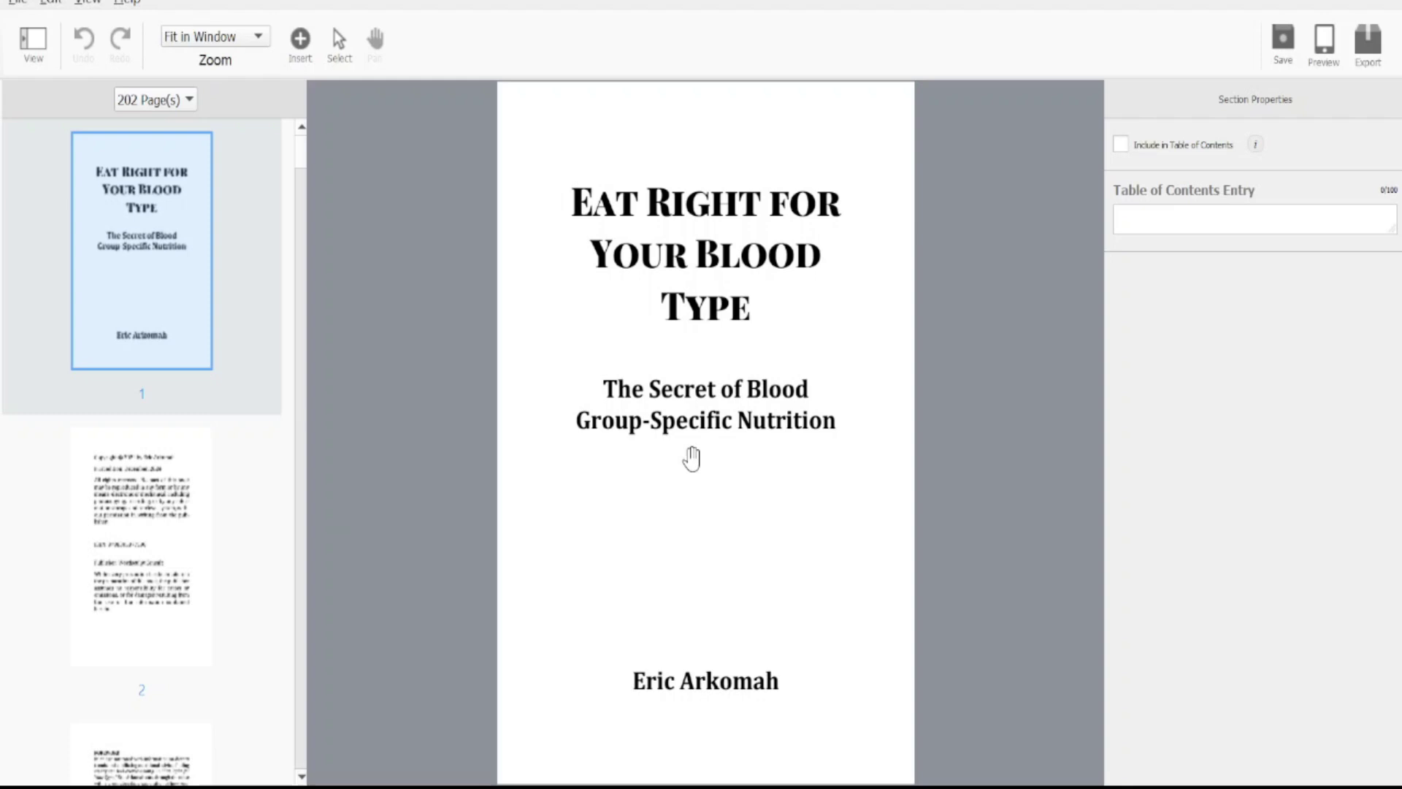
# - Scroll through the imported book's opening pages in the page view
pyautogui.scroll(-1, 329, 448)
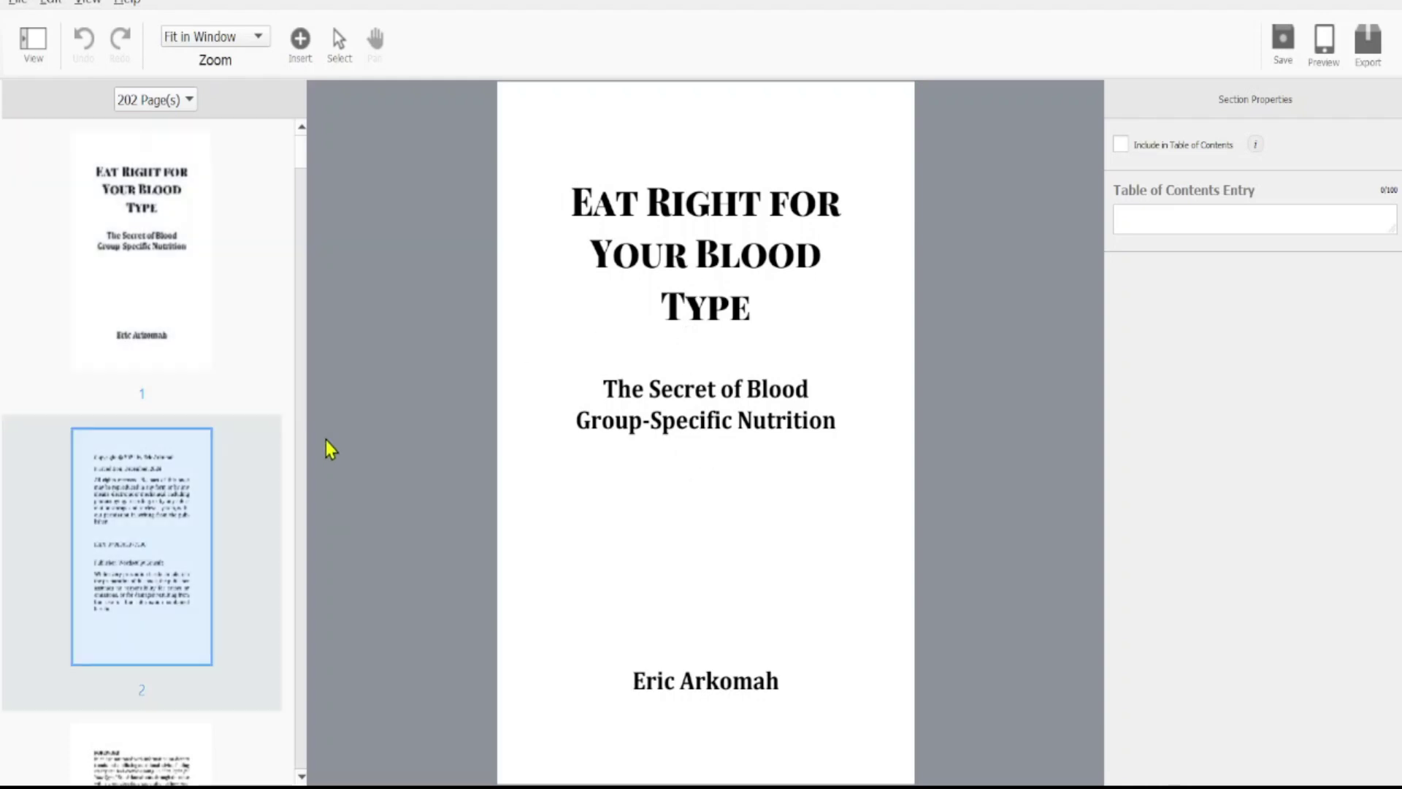
pyautogui.scroll(-2, 541, 440)
pyautogui.scroll(3, 591, 438)
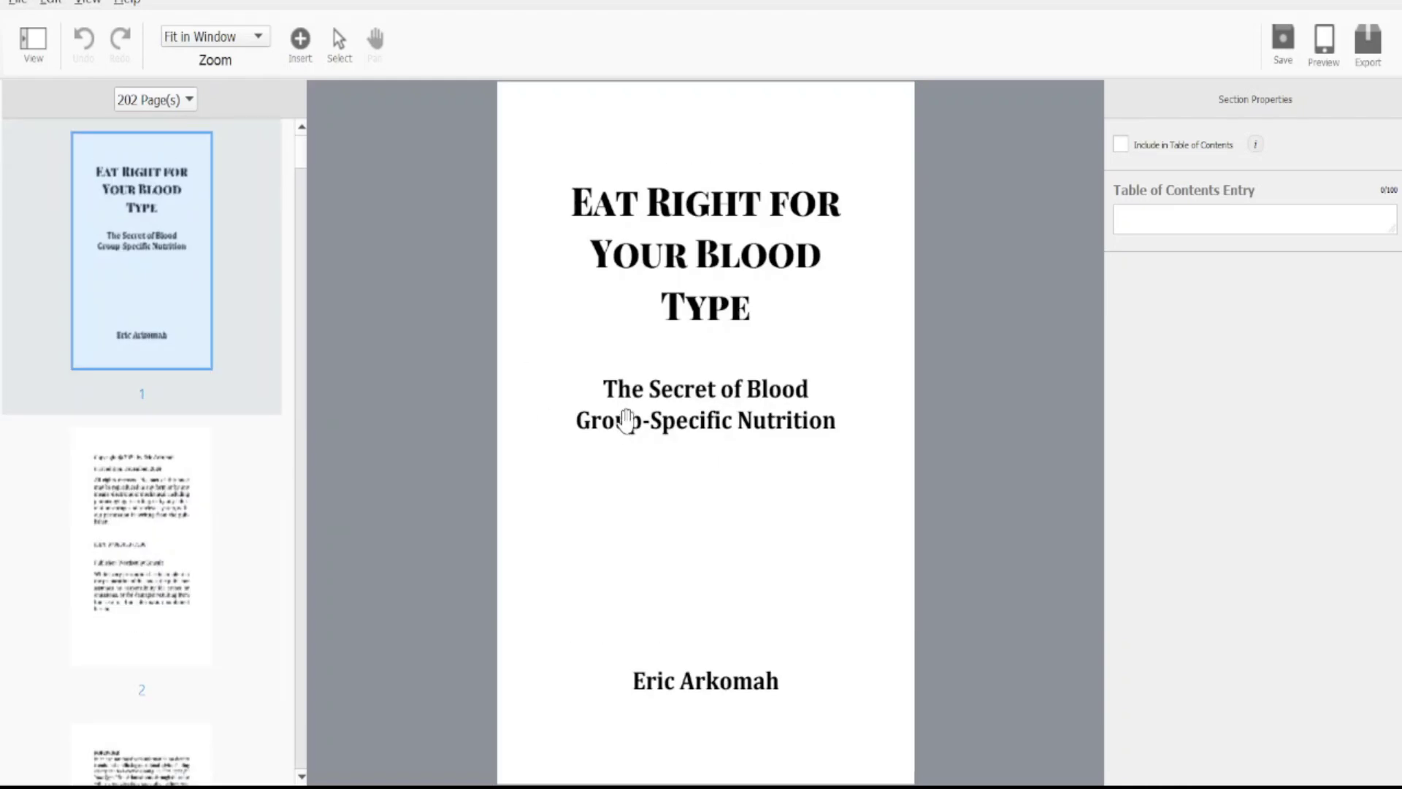
pyautogui.scroll(-1, 626, 421)
pyautogui.scroll(-4, 626, 422)
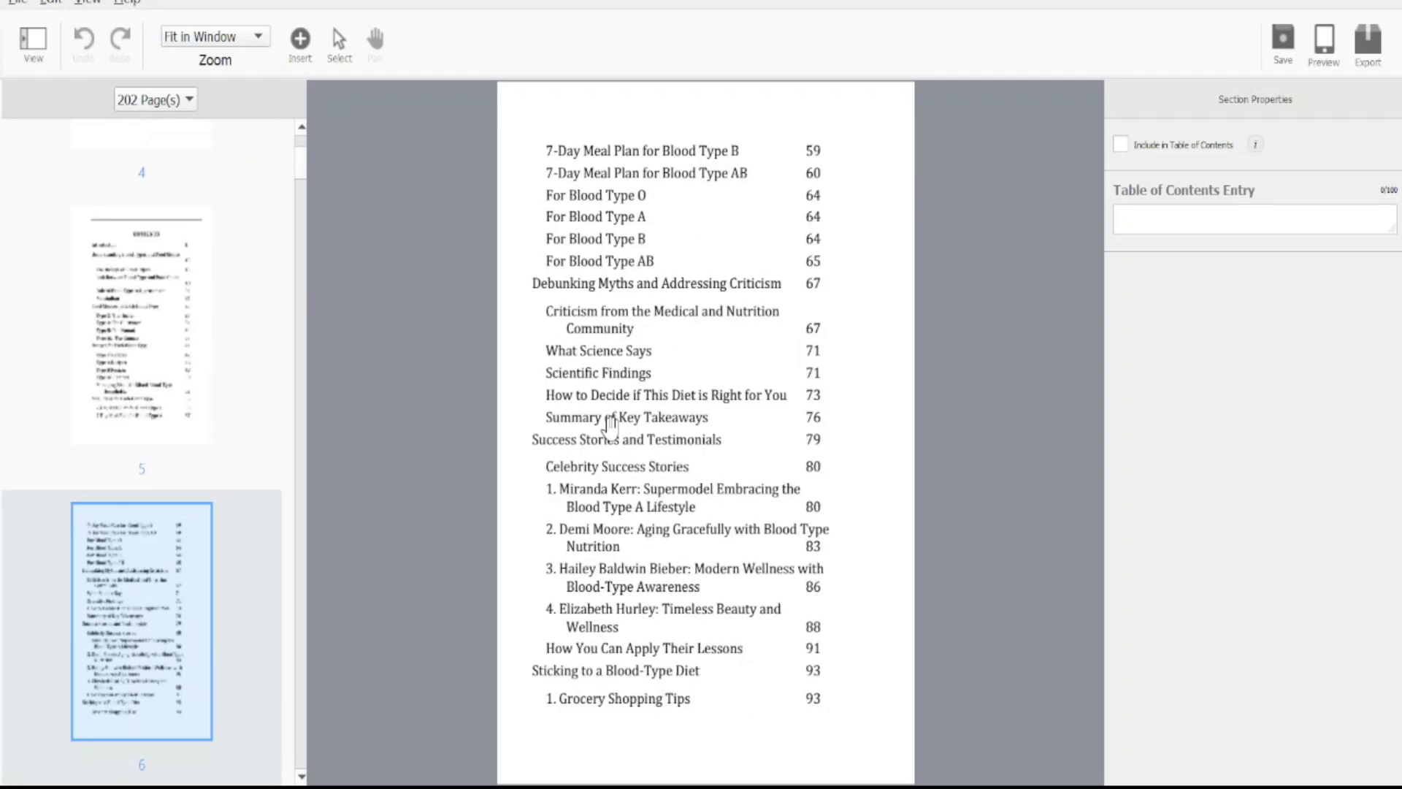
pyautogui.scroll(-3, 570, 427)
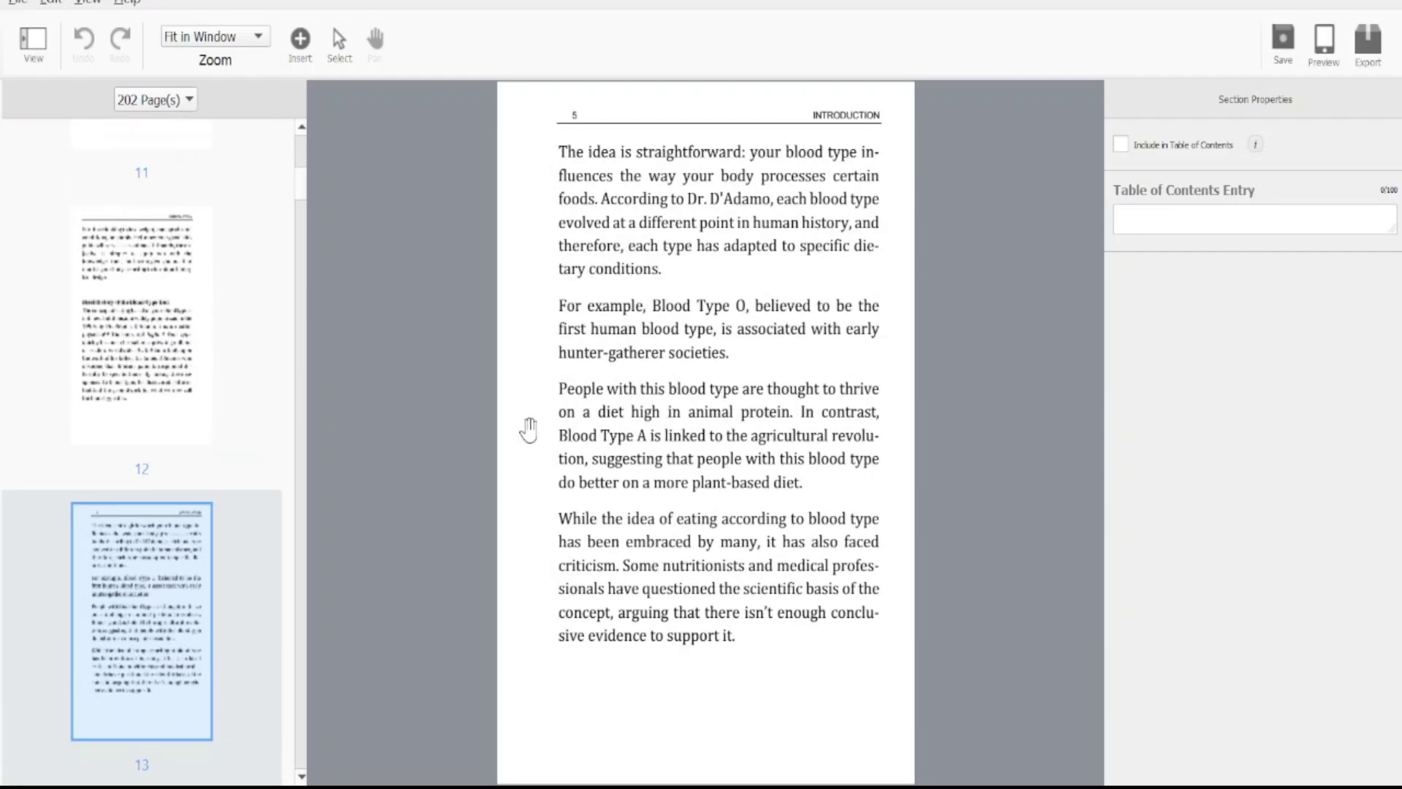
pyautogui.scroll(8, 416, 402)
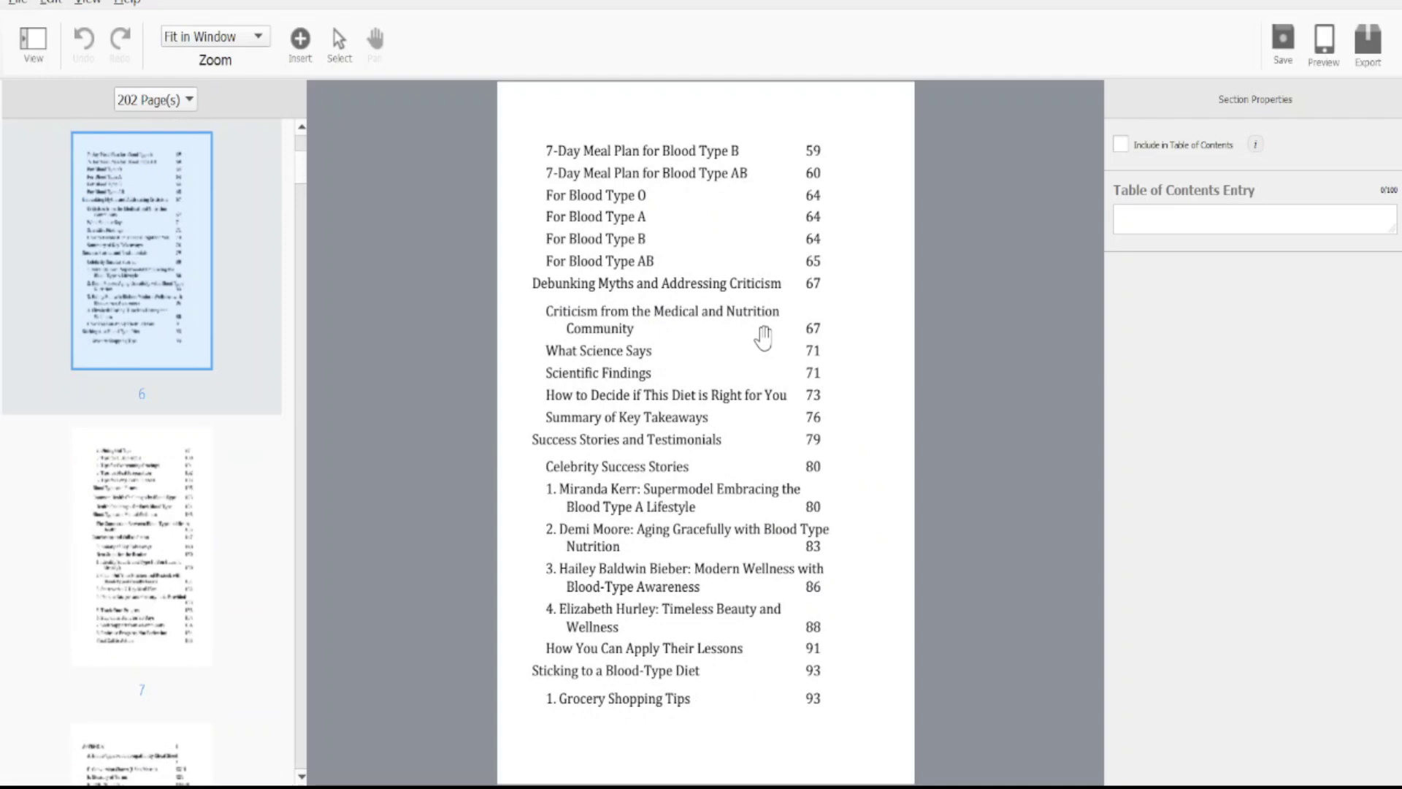
pyautogui.scroll(3, 785, 365)
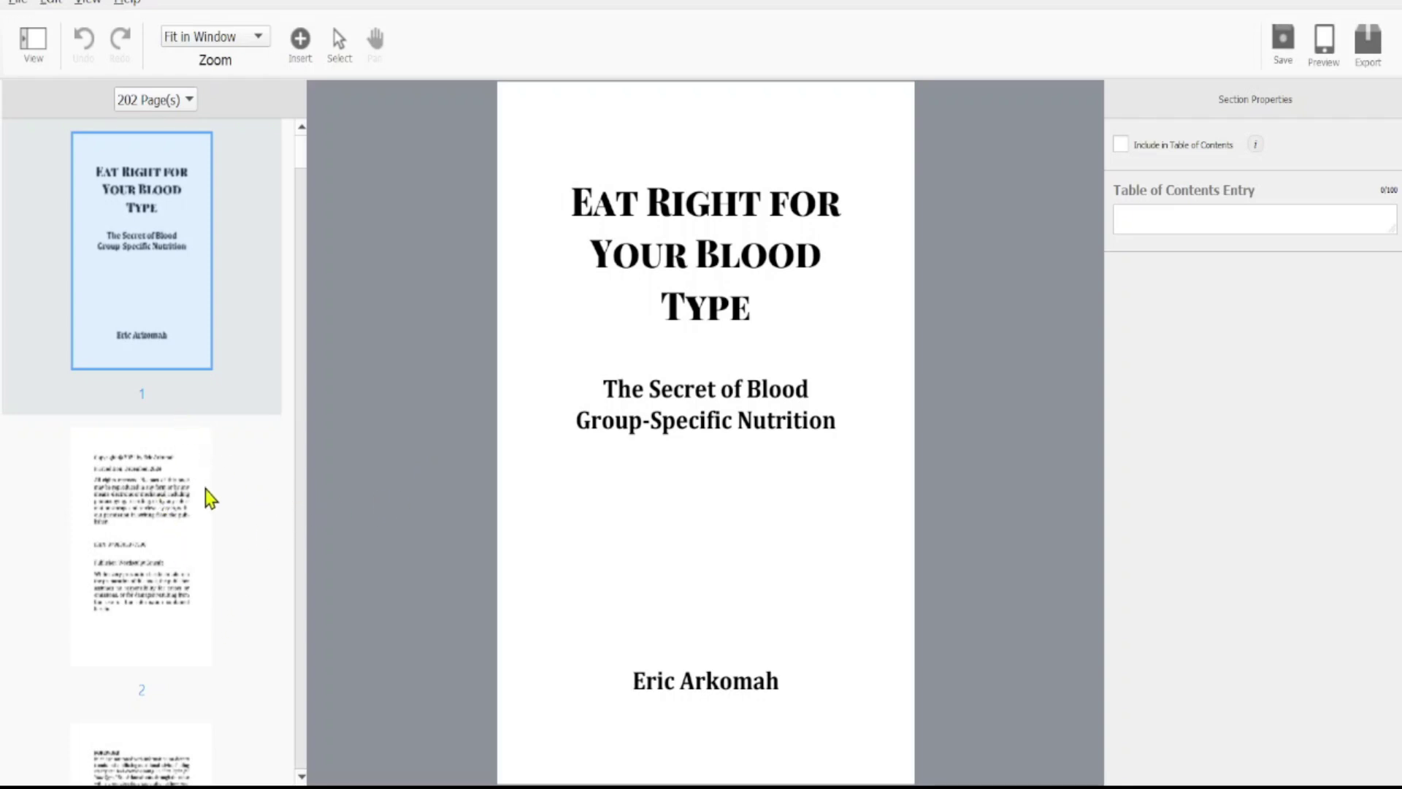
pyautogui.scroll(-5, 197, 570)
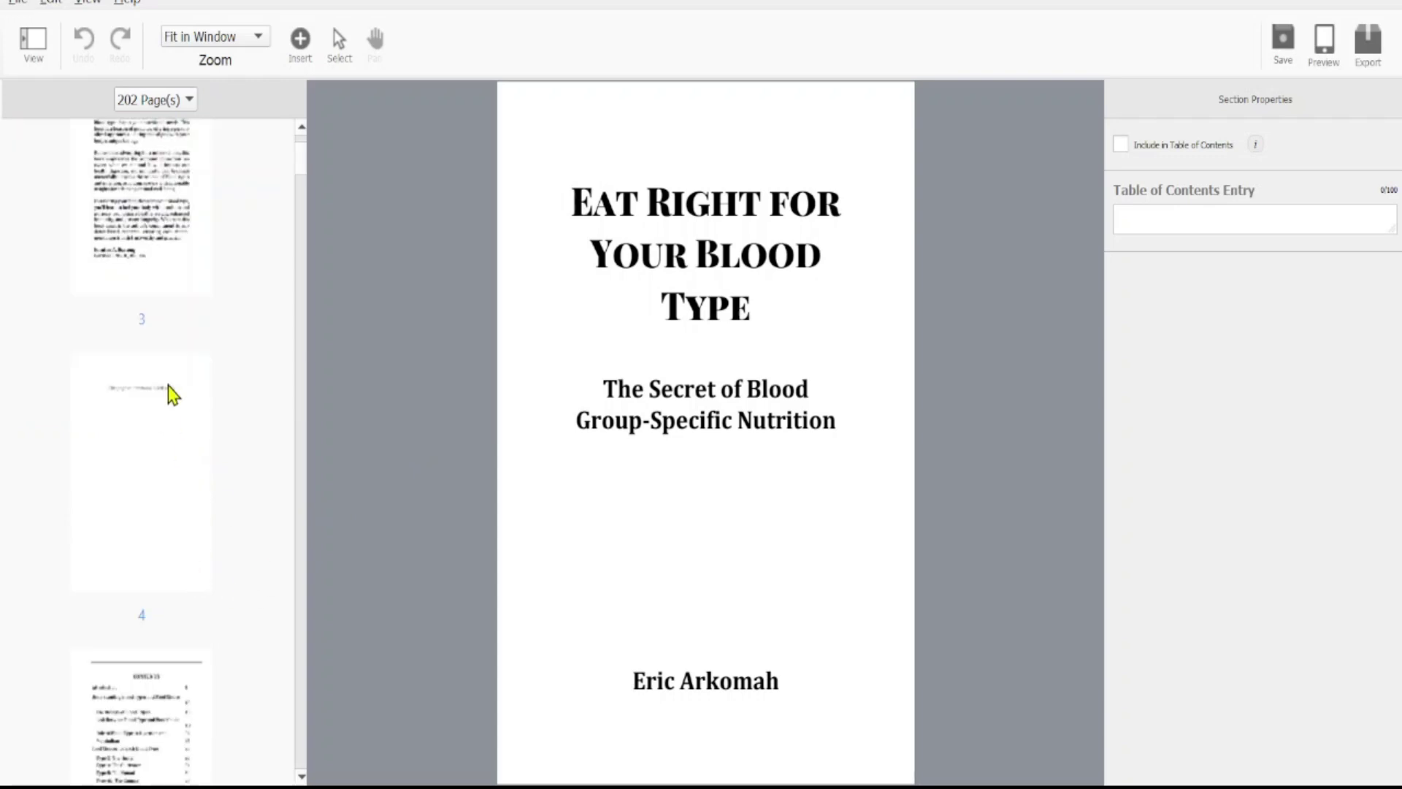
# - View page 3, blank page 4 and the first contents page, then open the Introduction page
pyautogui.click(199, 266)
pyautogui.click(277, 563)
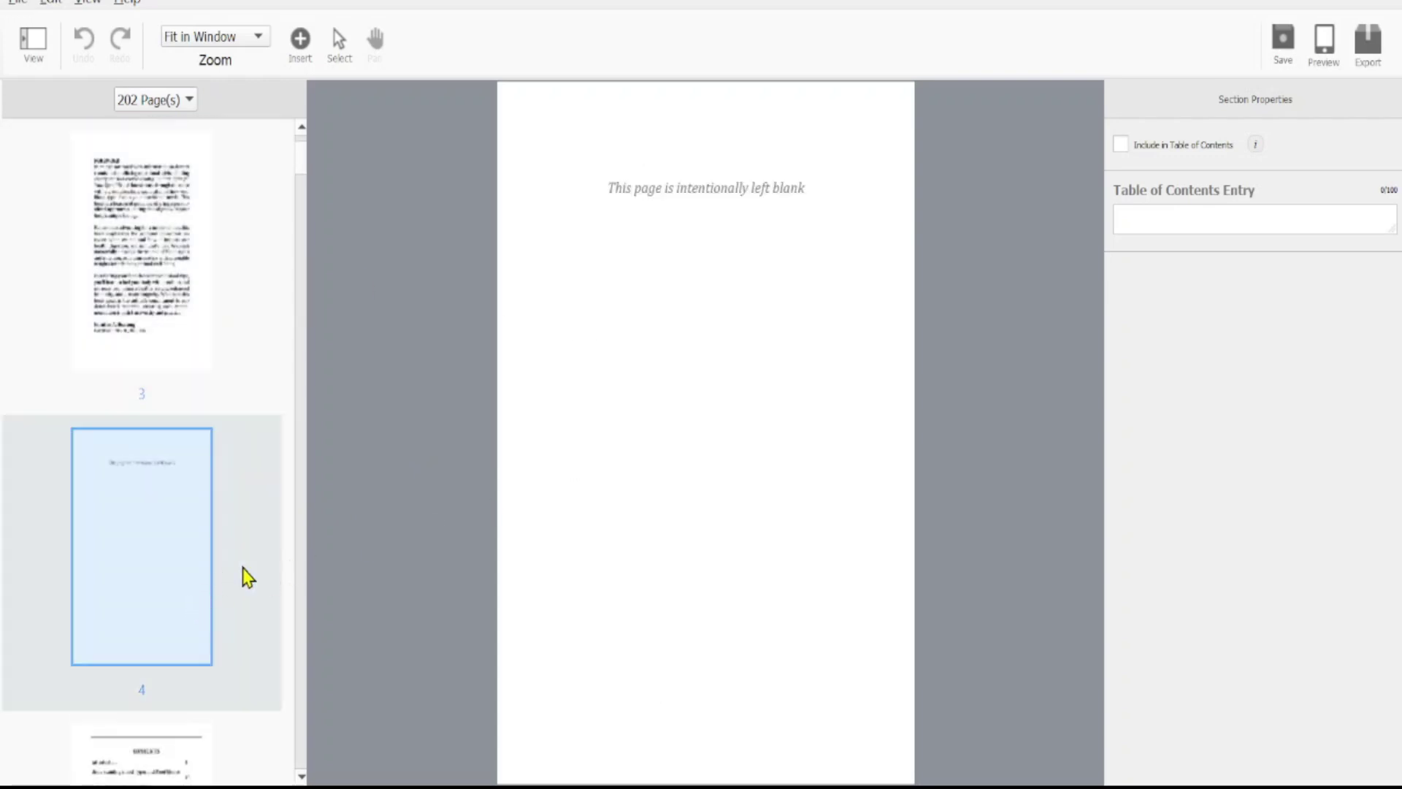
pyautogui.scroll(-5, 241, 566)
pyautogui.click(138, 485)
pyautogui.scroll(-3, 741, 374)
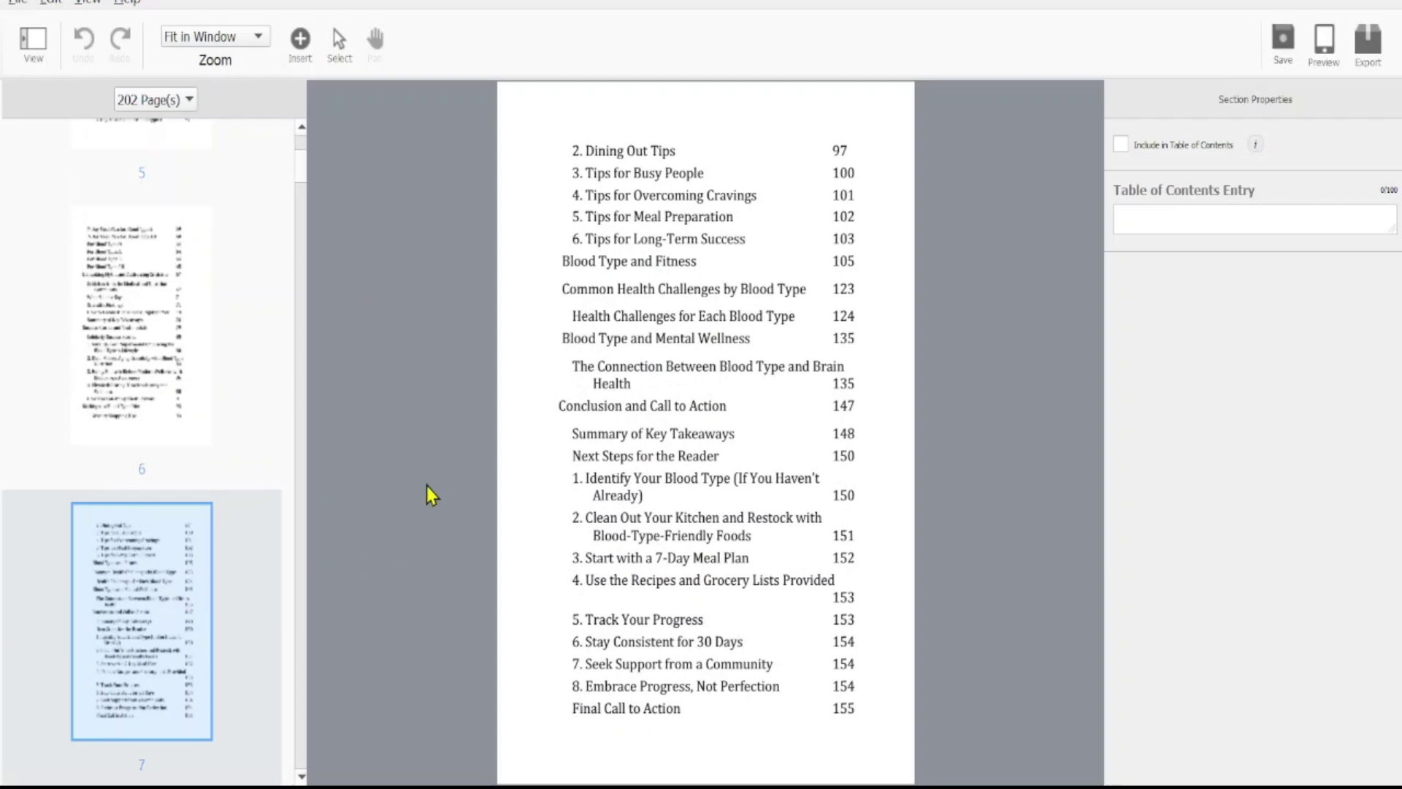
pyautogui.scroll(-3, 259, 547)
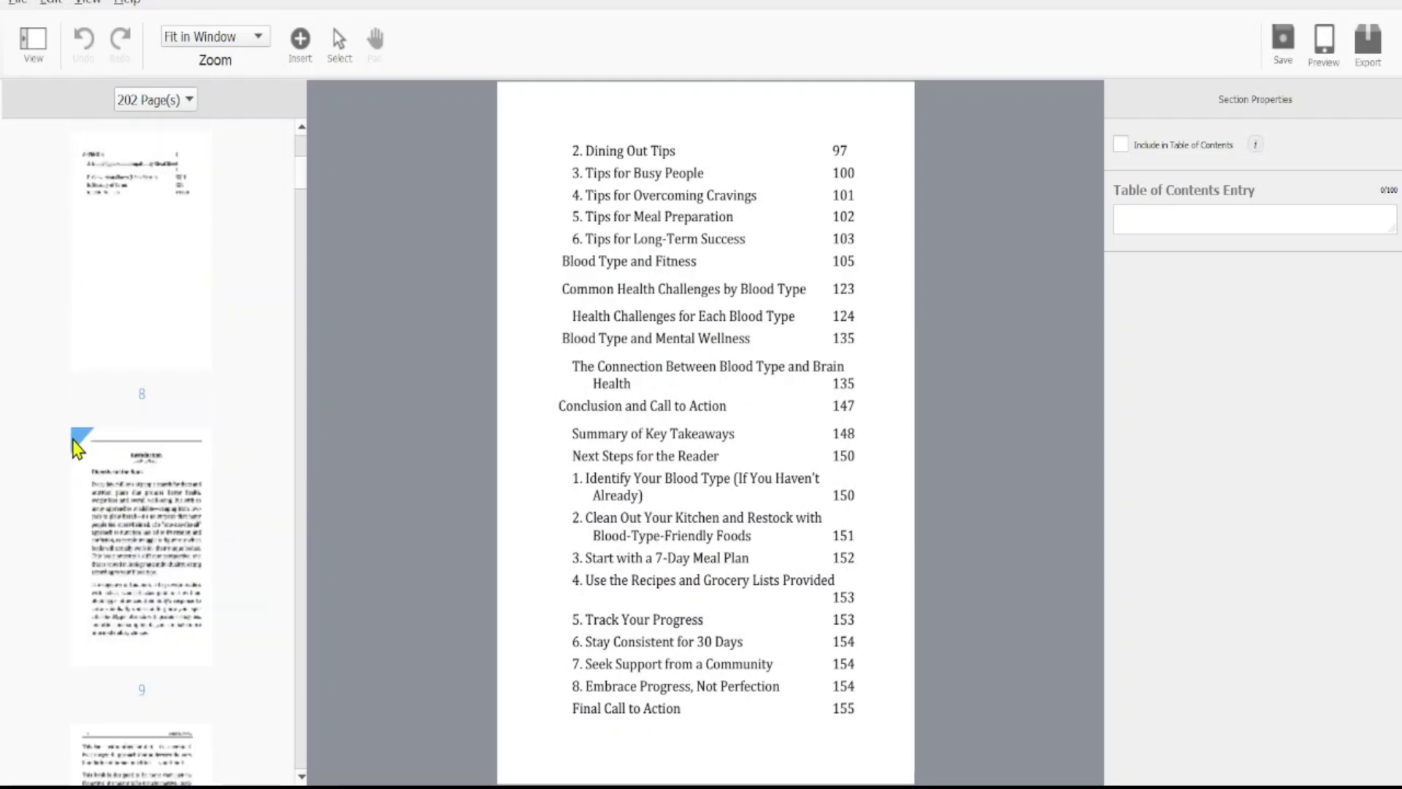
pyautogui.click(114, 537)
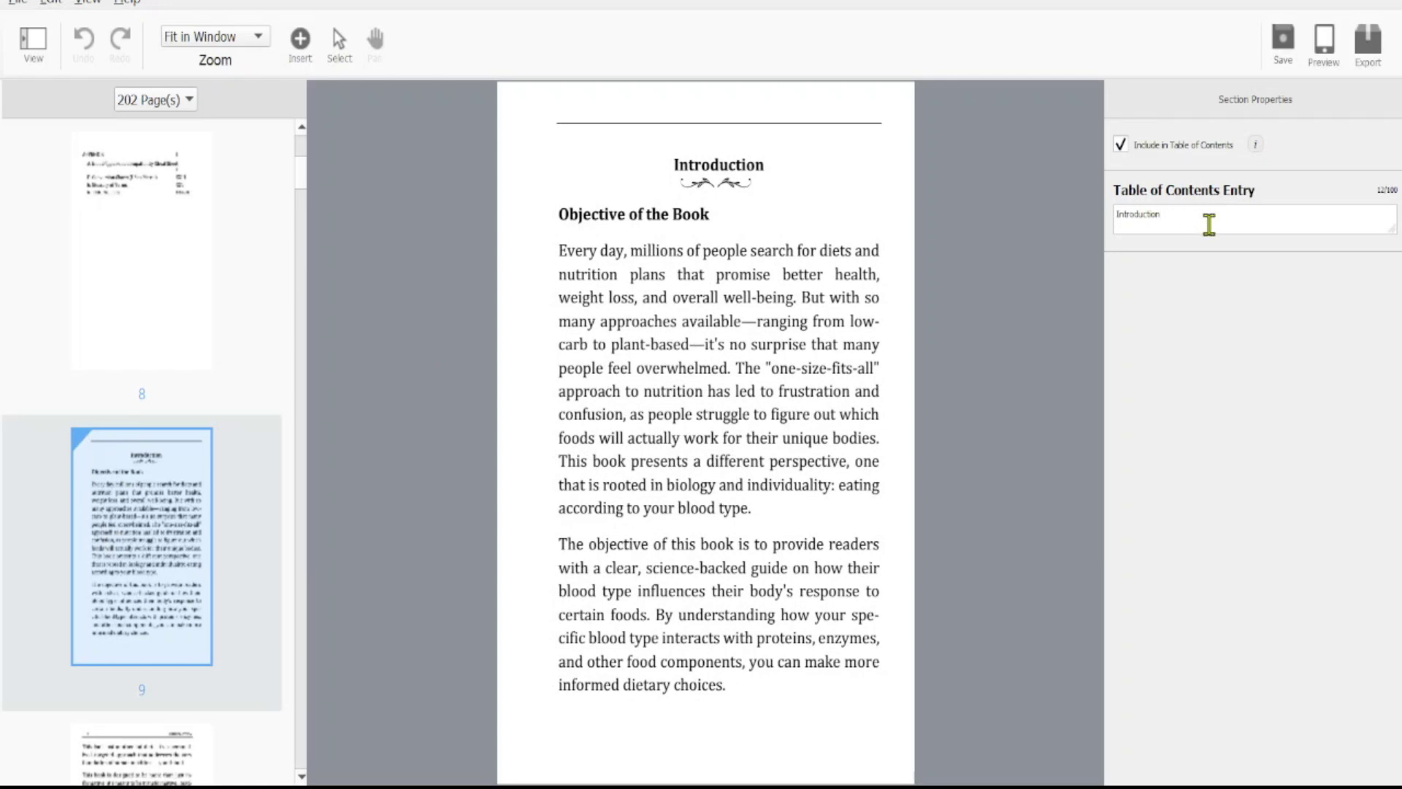
# - Check the contents entries of Chapter 1 and the copyright page, then return to Introduction on page 9
pyautogui.scroll(-10, 95, 515)
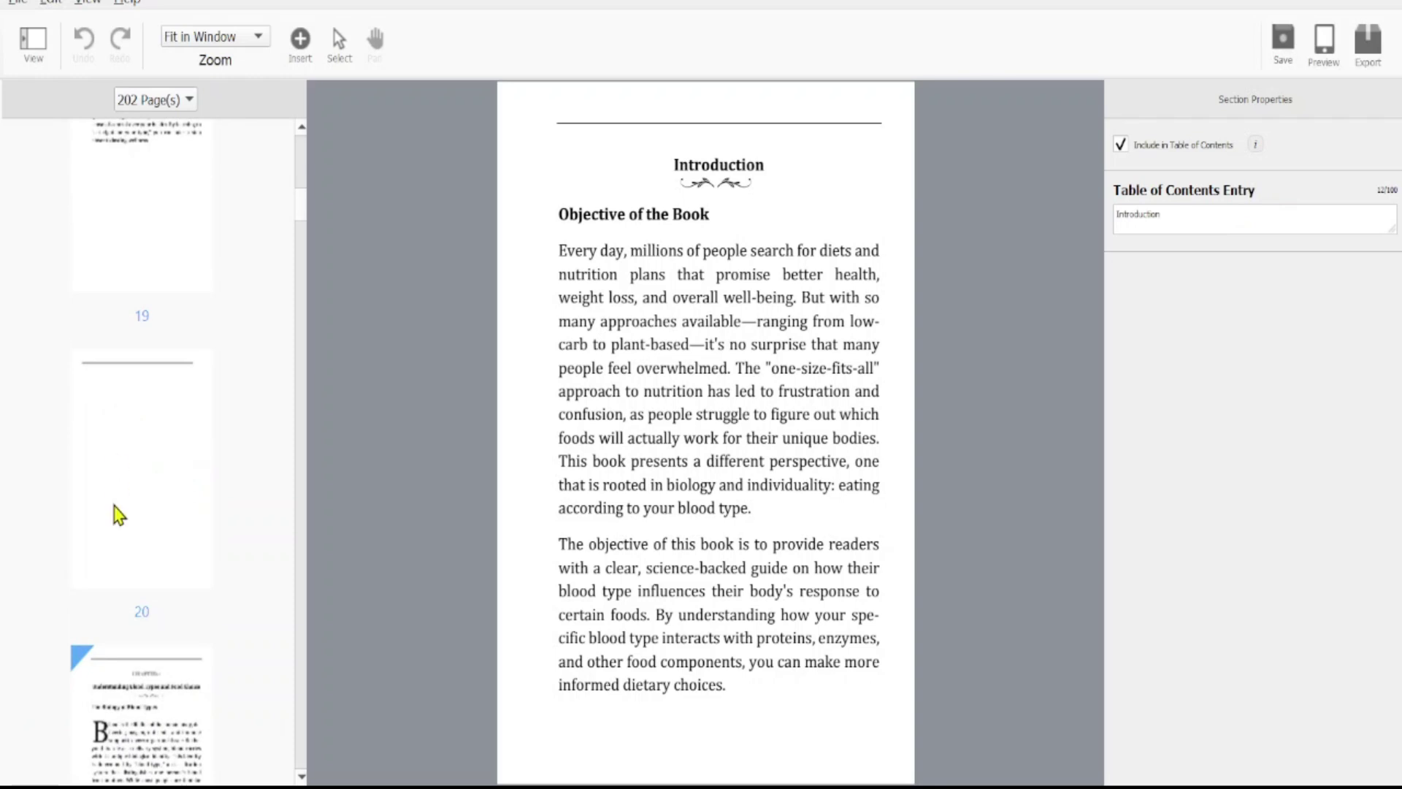
pyautogui.click(136, 688)
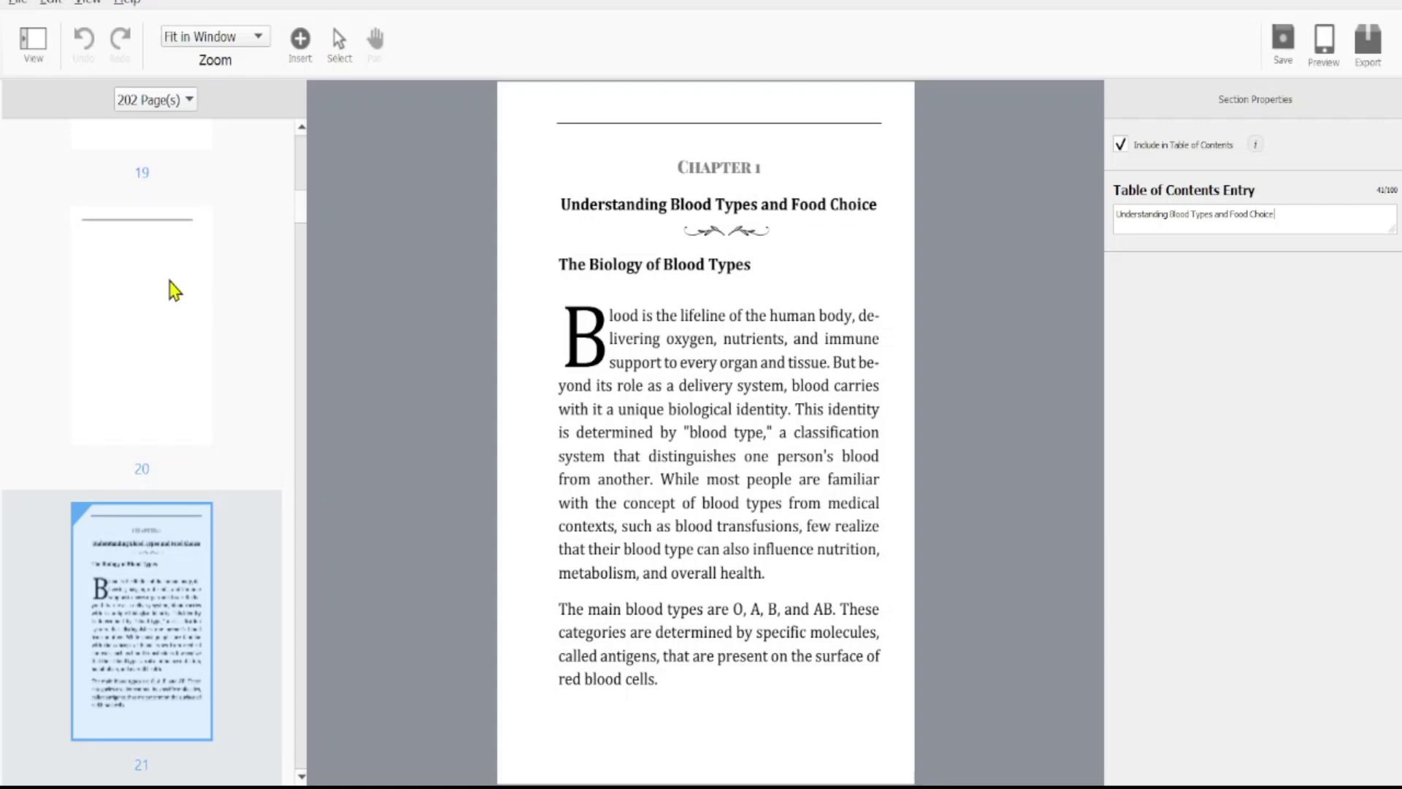
pyautogui.scroll(15, 175, 289)
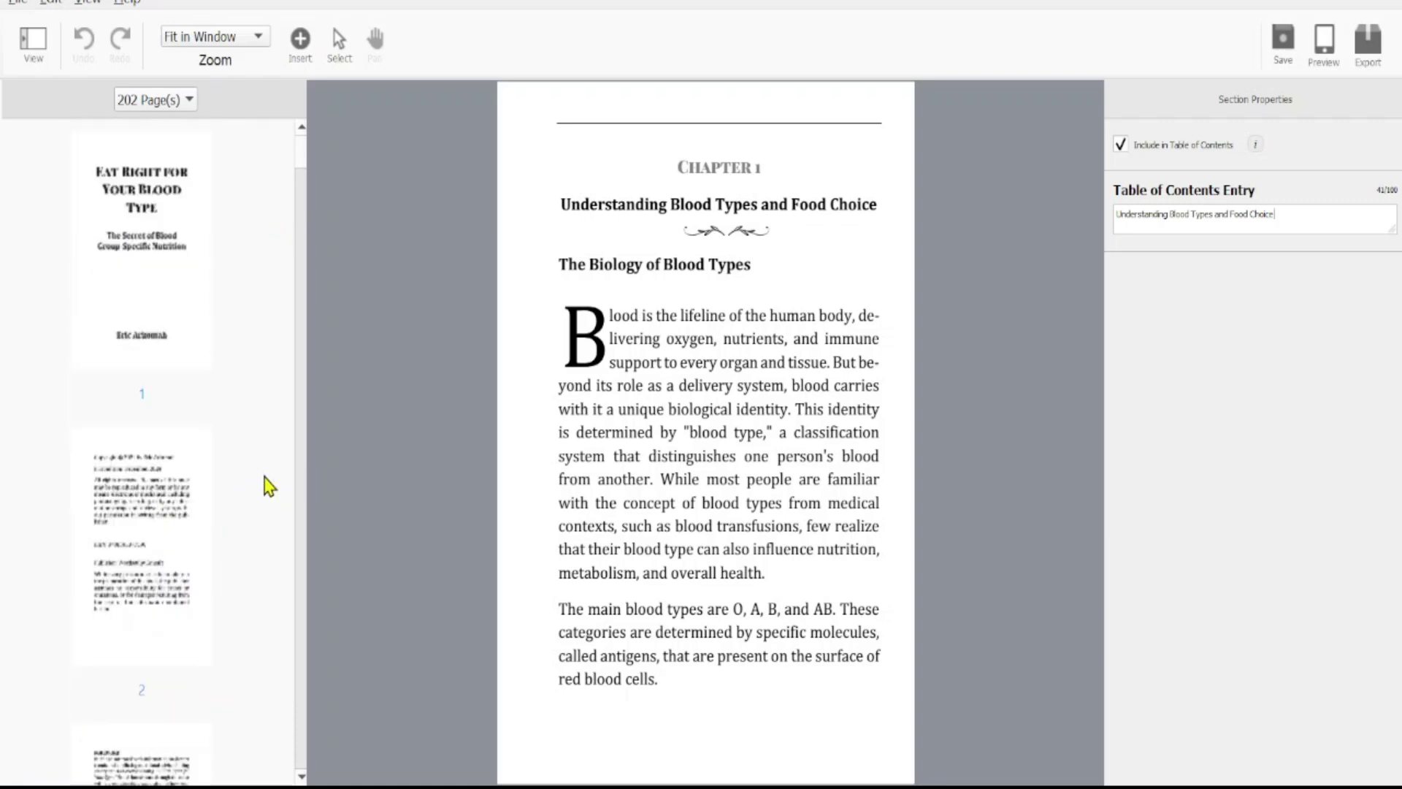
pyautogui.click(119, 523)
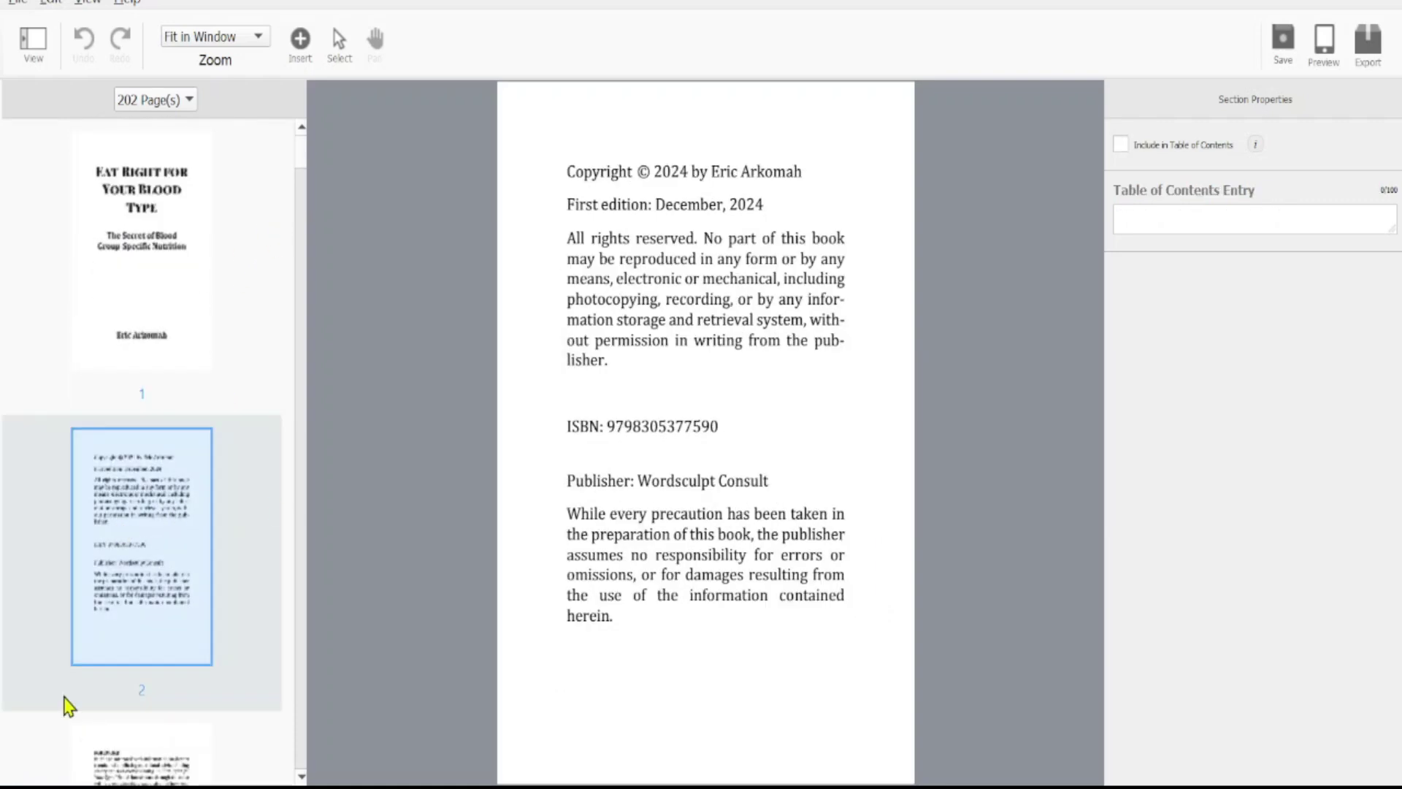
pyautogui.scroll(-1, 273, 432)
pyautogui.scroll(-3, 164, 639)
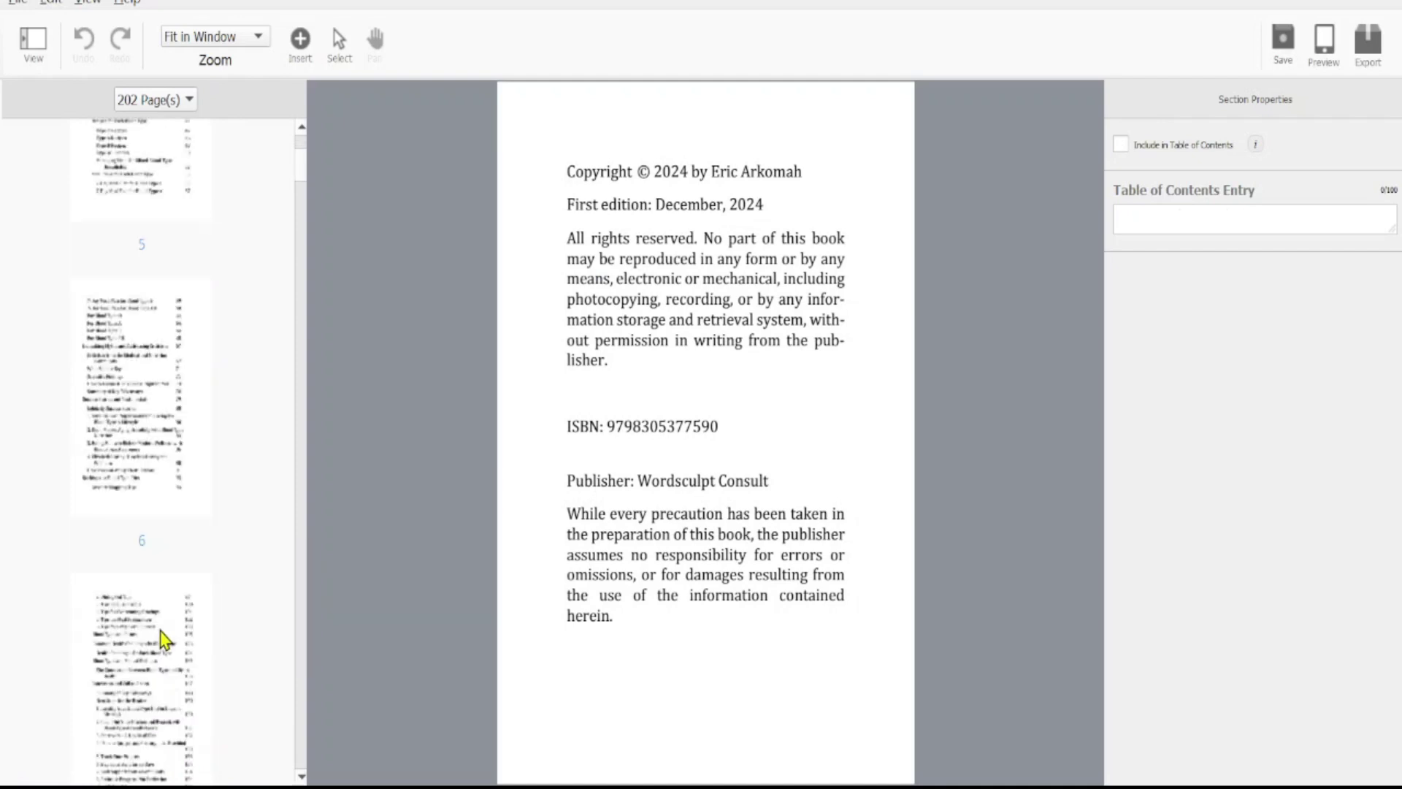
pyautogui.scroll(-3, 197, 599)
pyautogui.scroll(3, 175, 548)
pyautogui.scroll(-3, 164, 555)
pyautogui.click(168, 595)
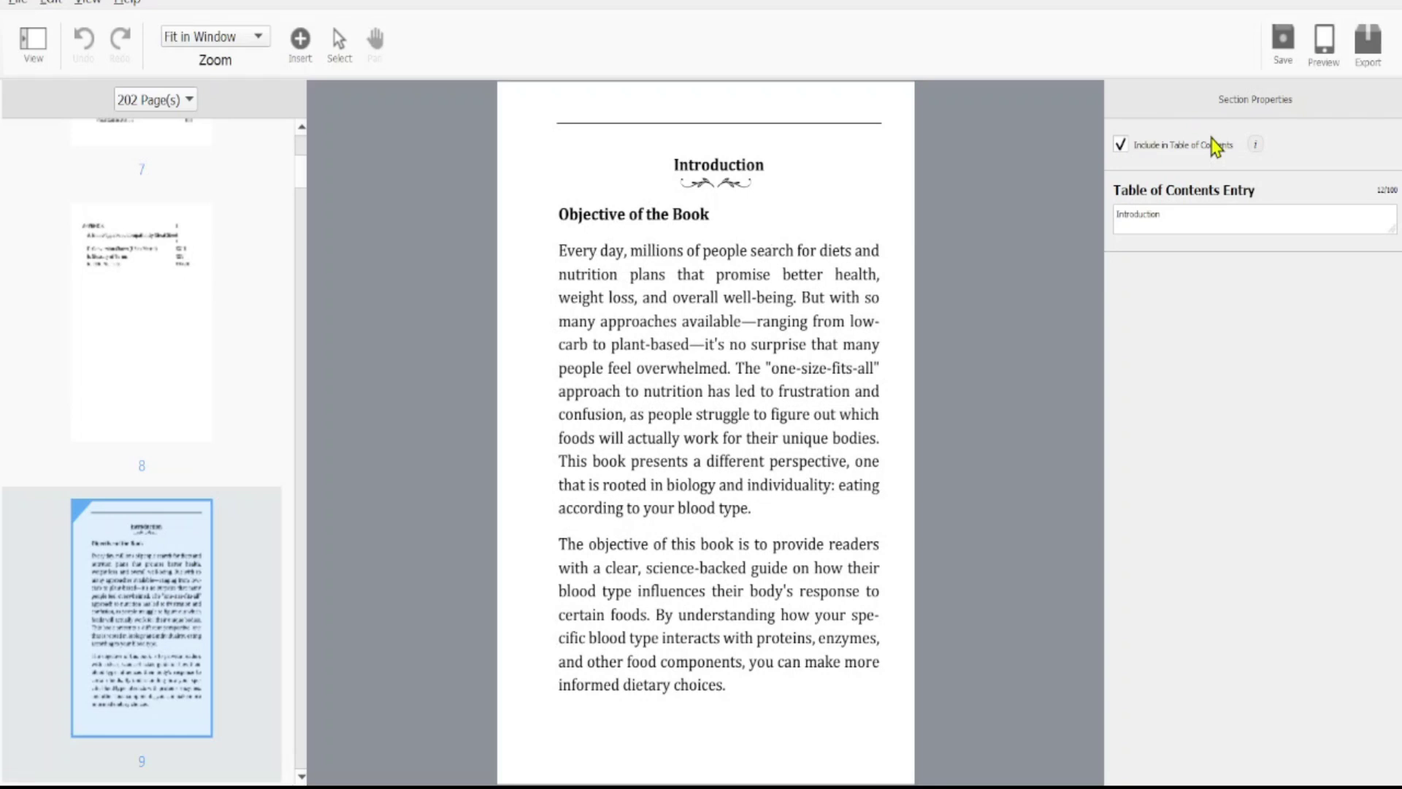
# - Include page 11 in the table of contents, giving it the default entry 'Untitled'
pyautogui.scroll(-3, 219, 526)
pyautogui.click(159, 544)
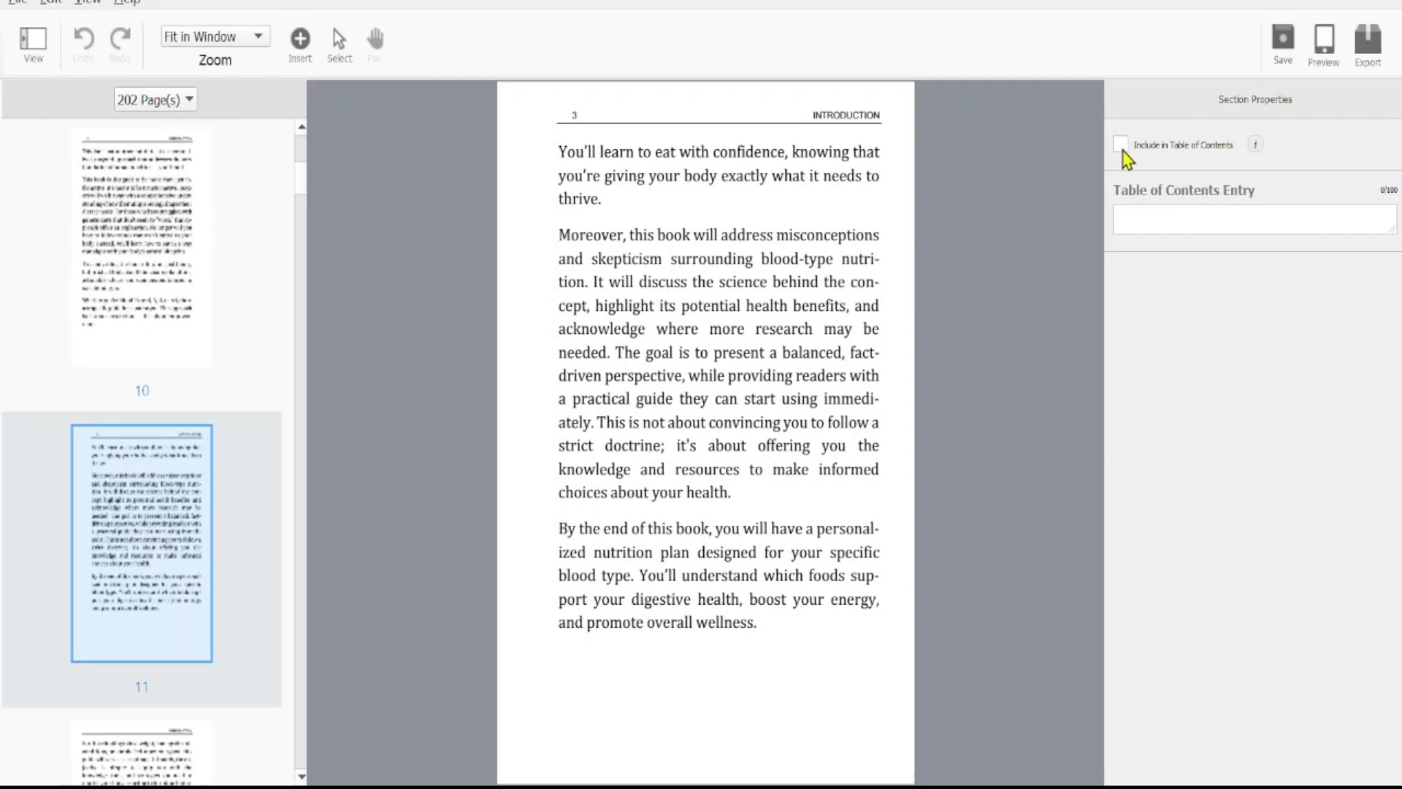
pyautogui.click(1122, 146)
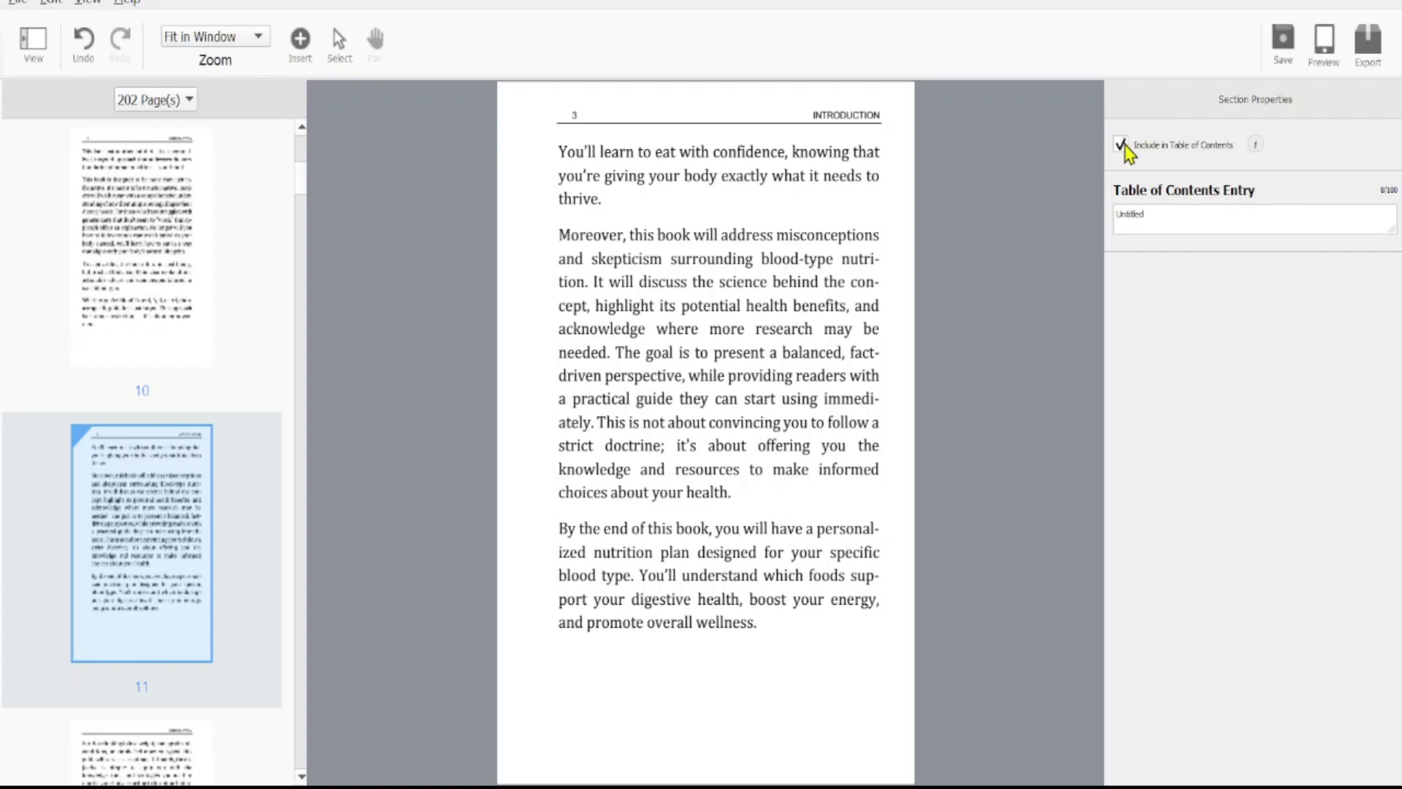
# - Remove page 11 from the table of contents and save the book as a .kpf export
pyautogui.click(1121, 145)
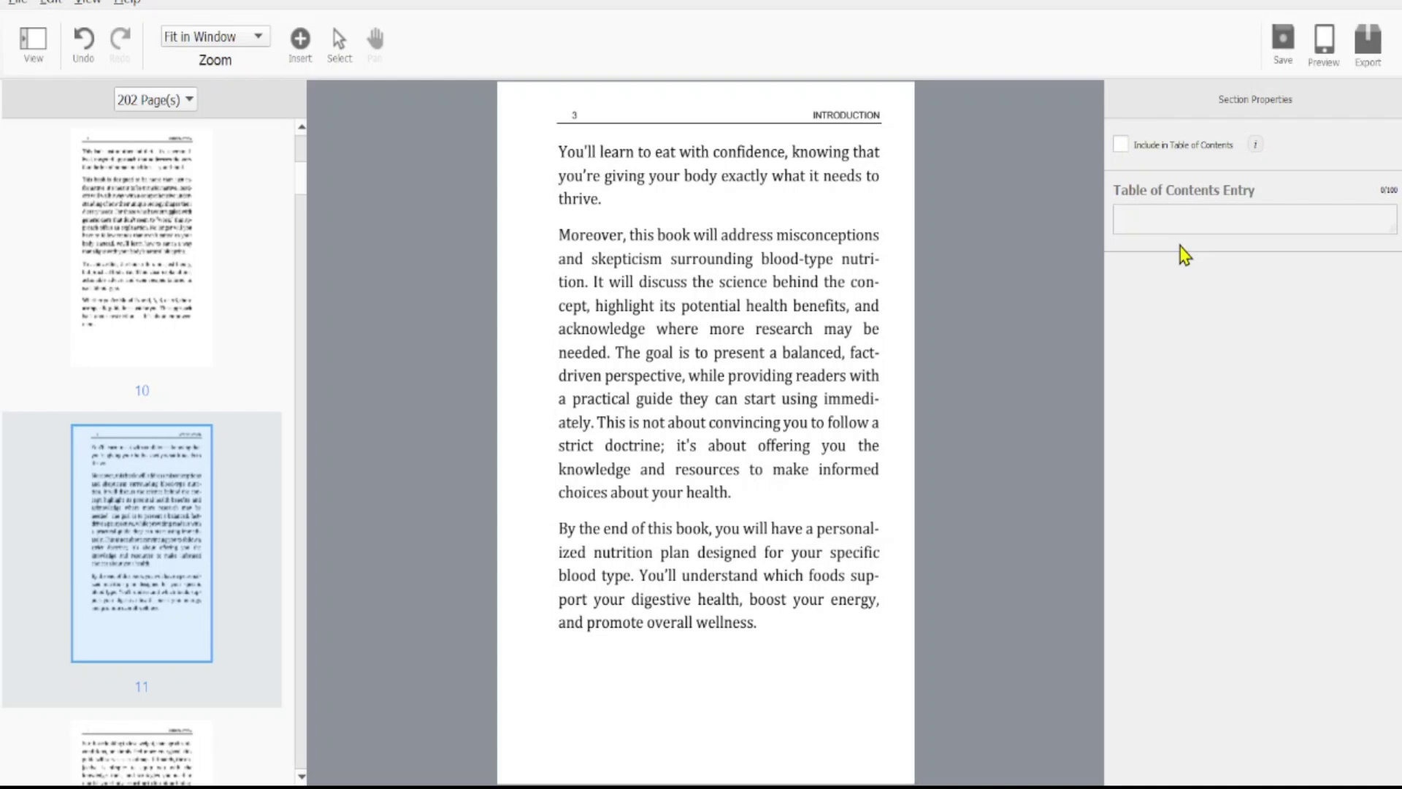
pyautogui.scroll(-15, 110, 307)
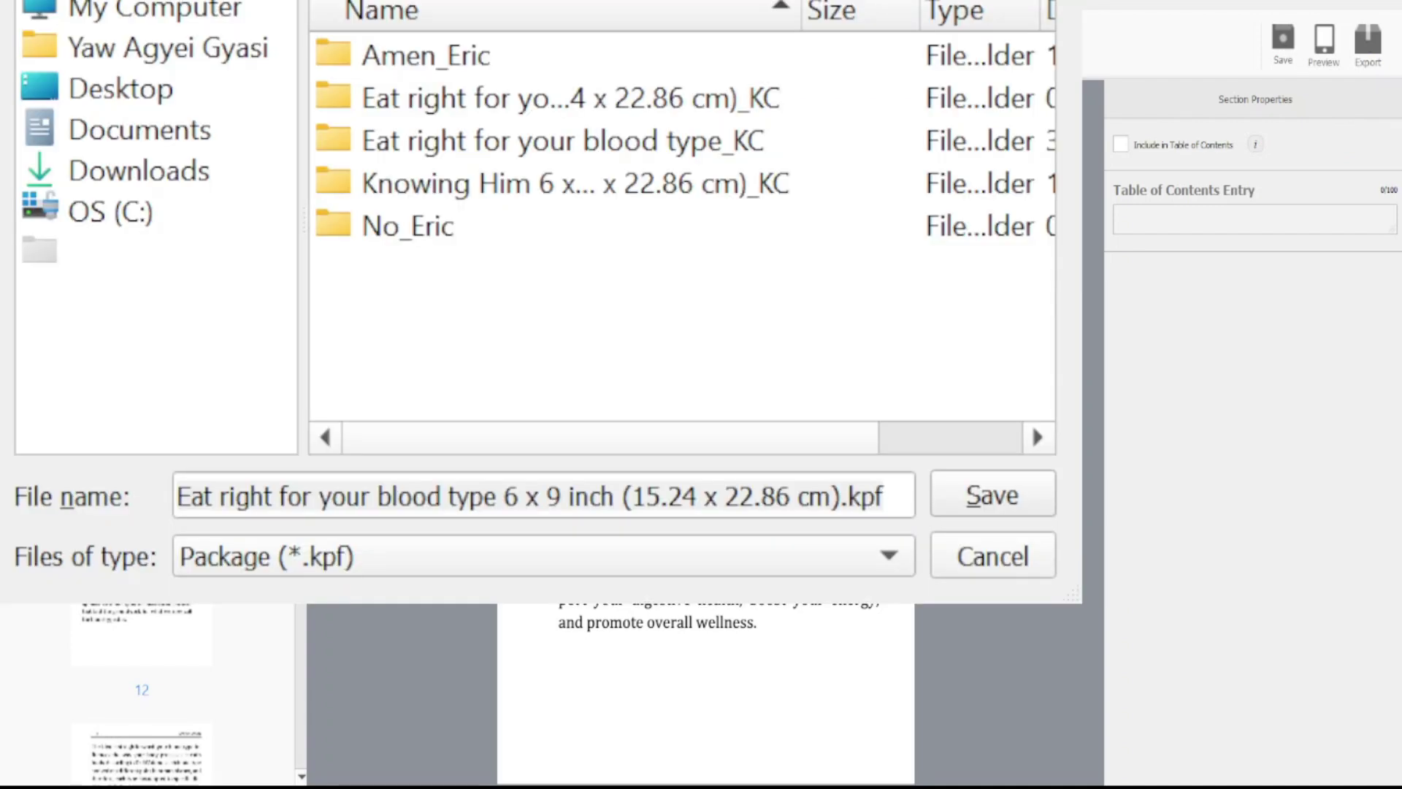
pyautogui.click(997, 509)
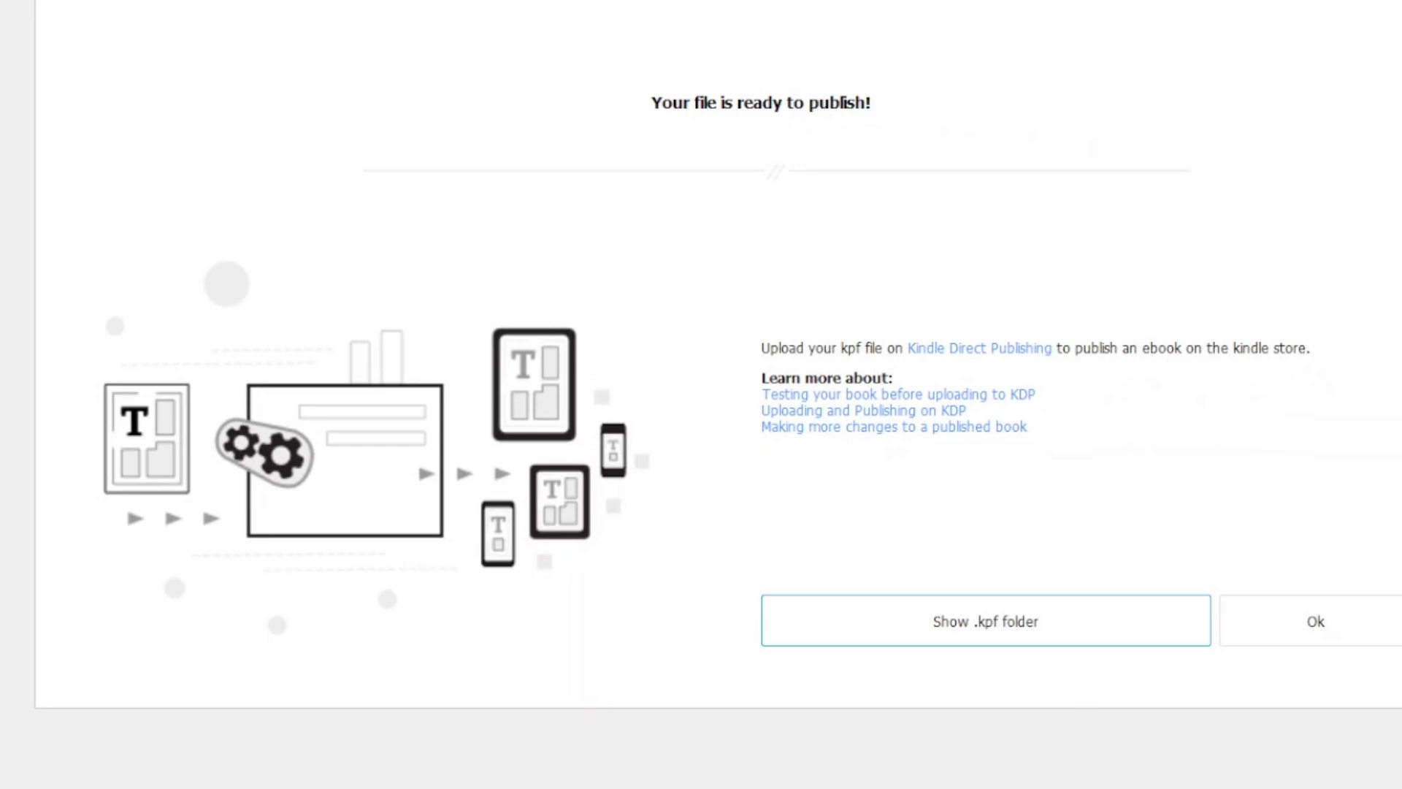
# - Open the exported file's folder, then choose Edit eBook Content for the blood-type Kindle eBook
pyautogui.click(903, 610)
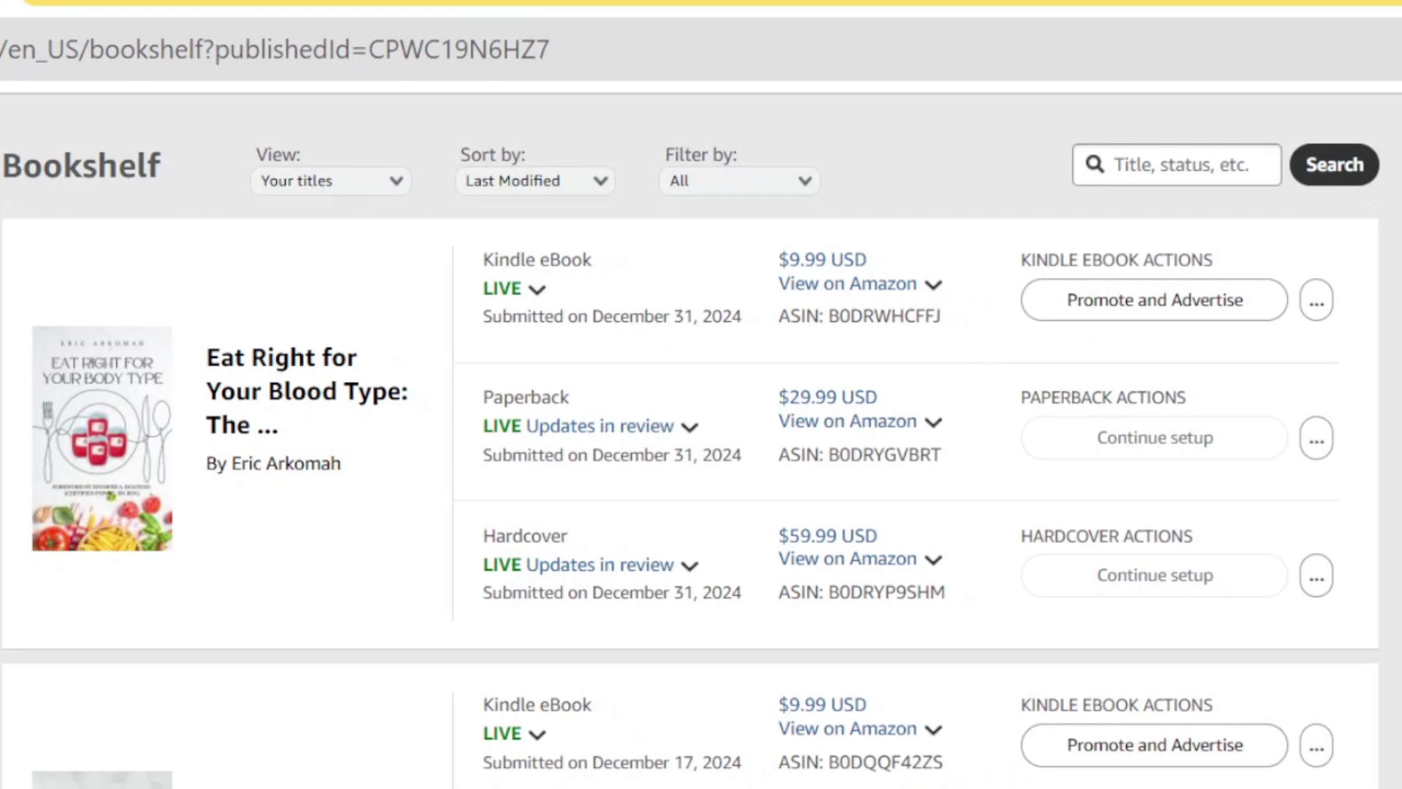
pyautogui.click(1317, 301)
pyautogui.click(1317, 300)
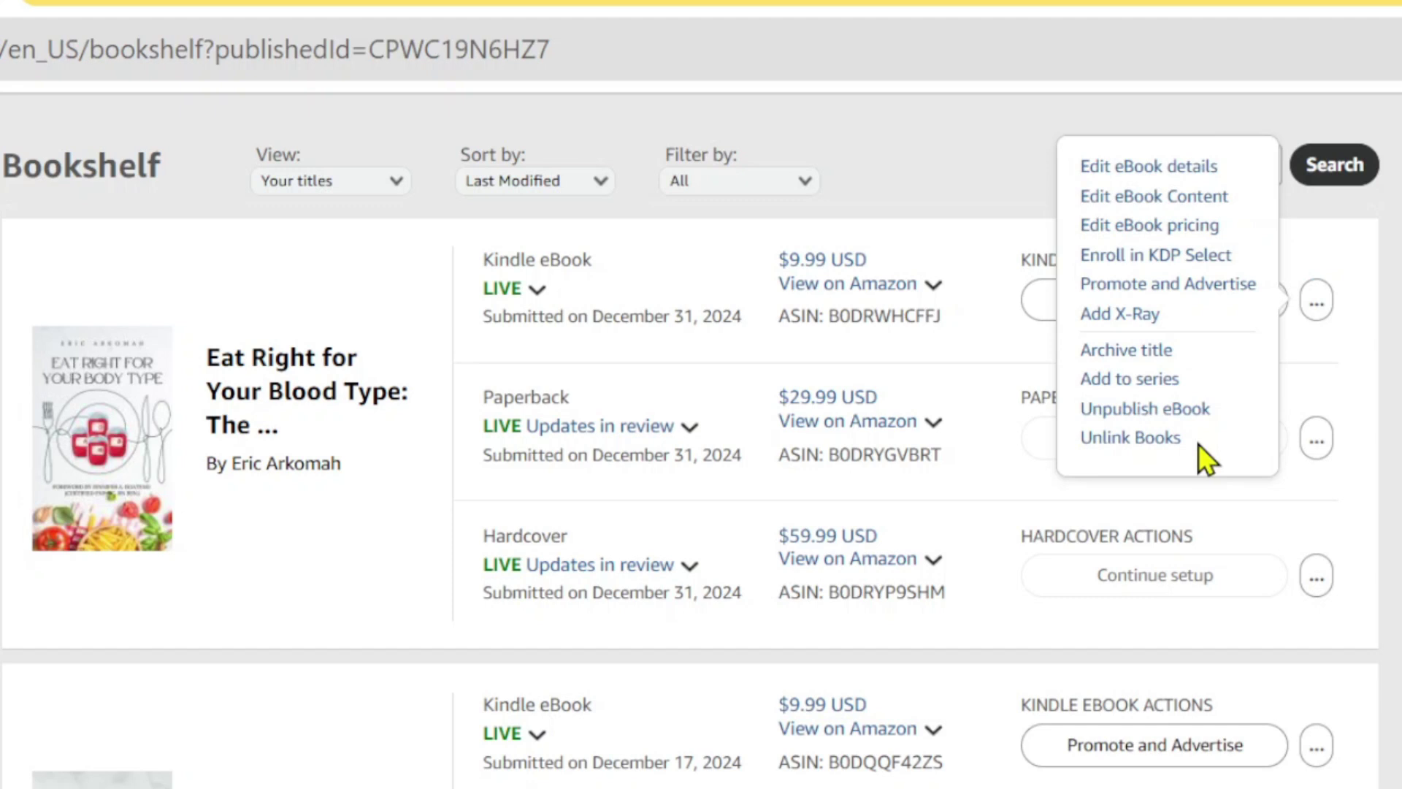
pyautogui.click(1180, 169)
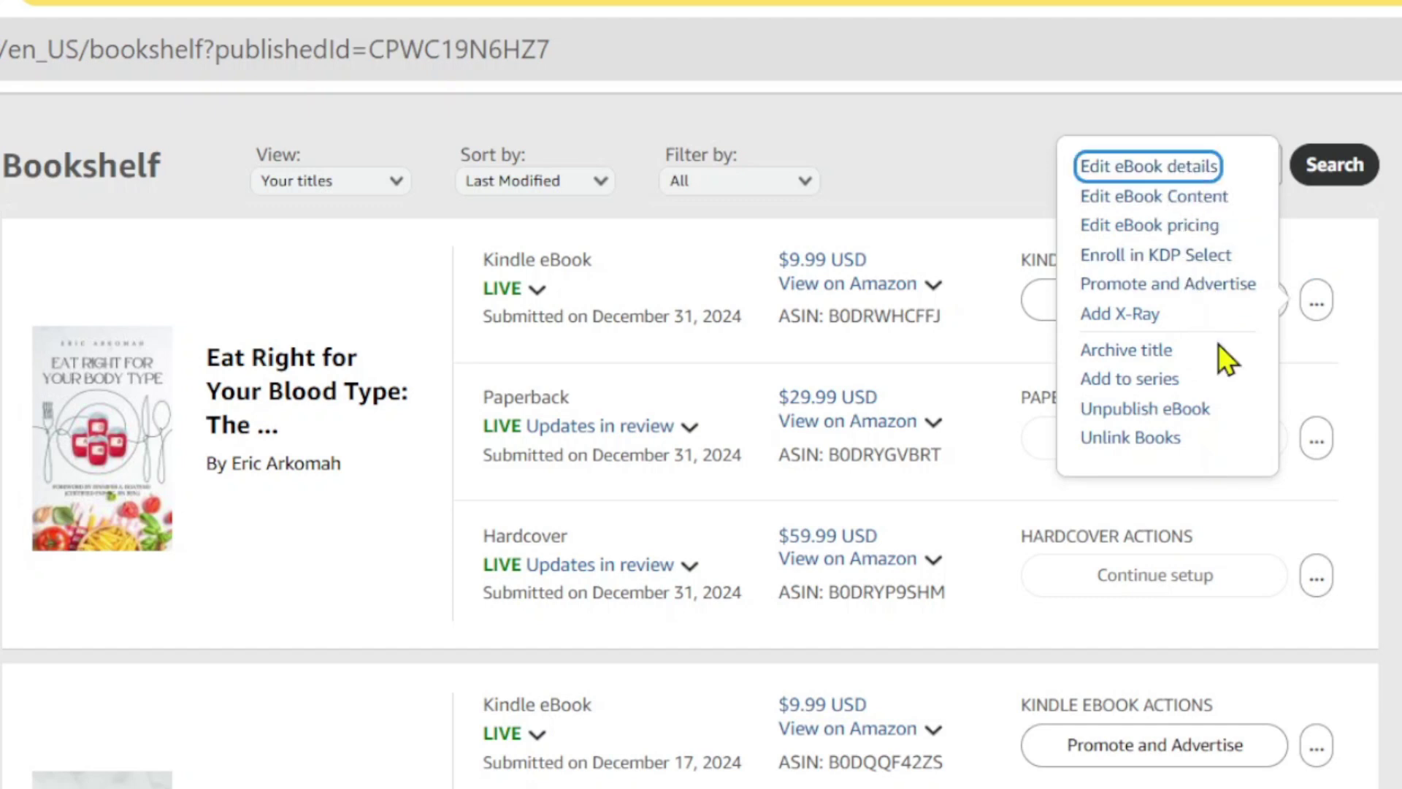
pyautogui.click(1177, 194)
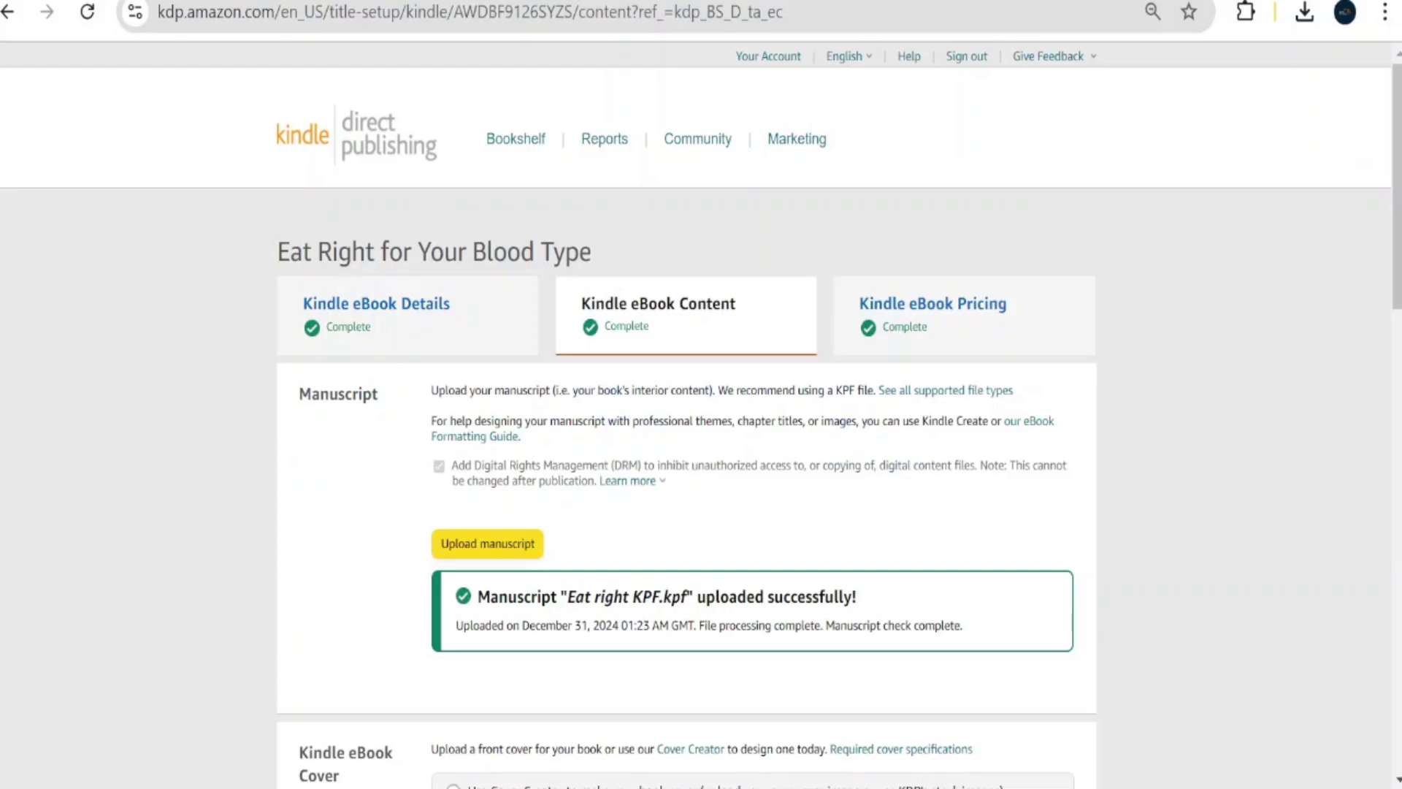
# - Upload the 6 x 9 inch blood-type .kpf file from Kindle Create as the eBook manuscript
pyautogui.scroll(-4, 630, 549)
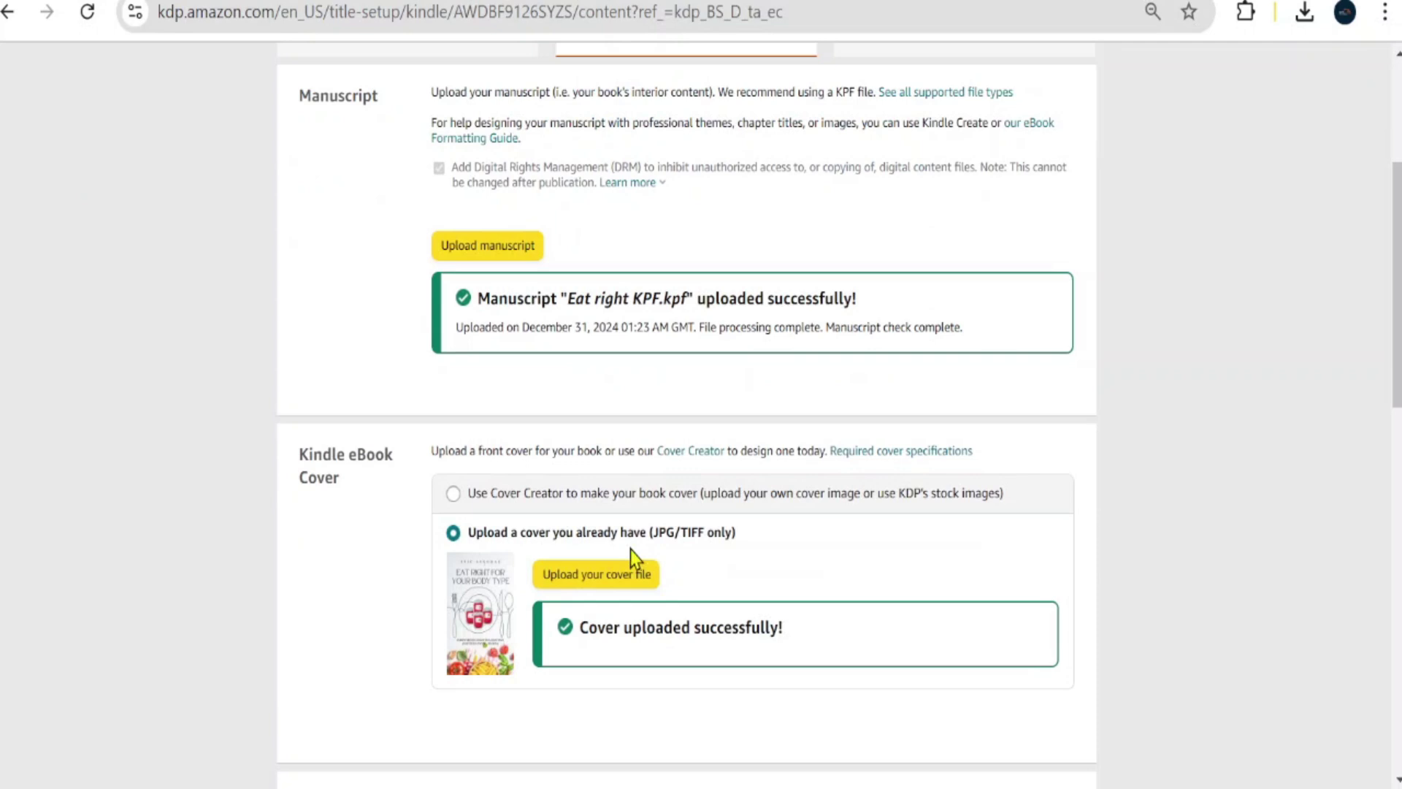
pyautogui.click(507, 245)
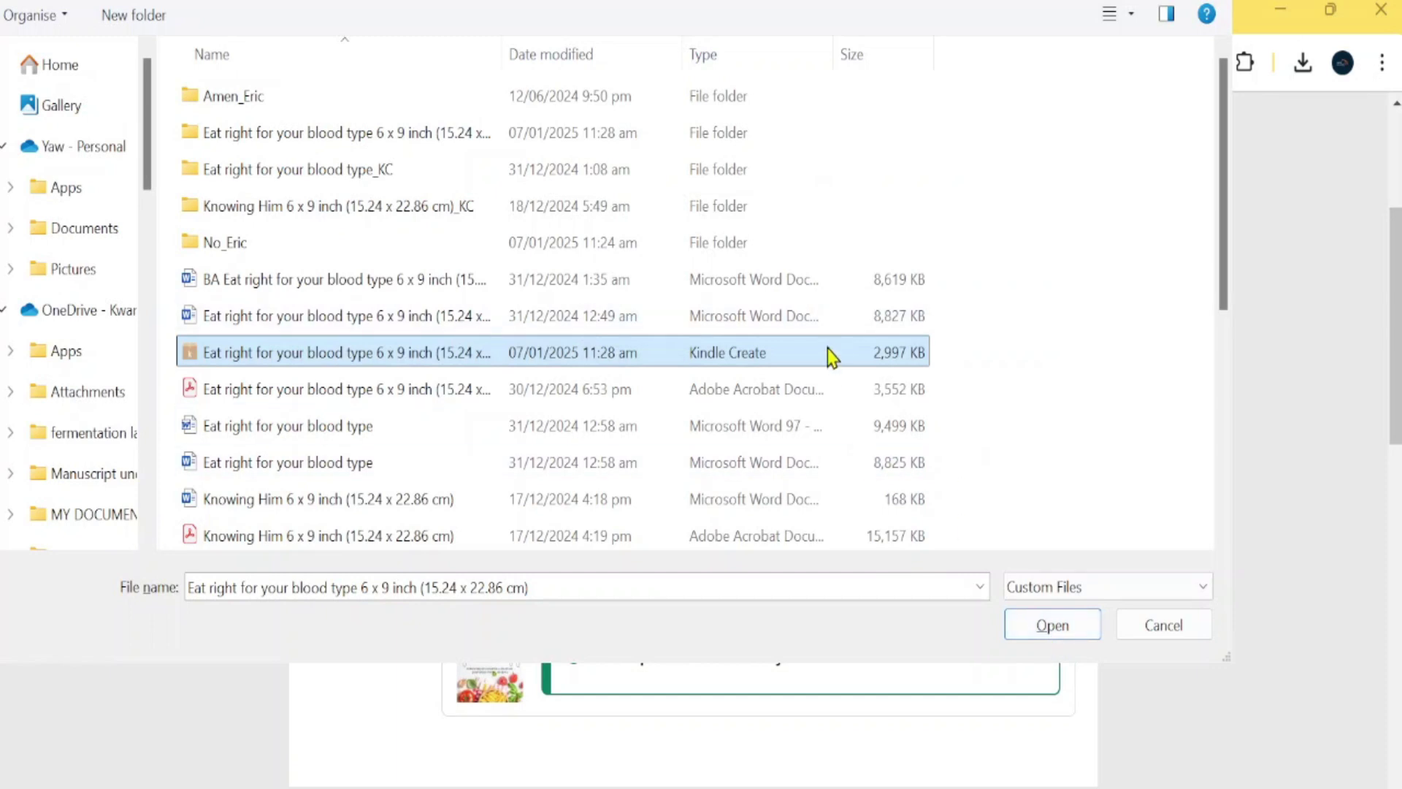
pyautogui.click(1021, 625)
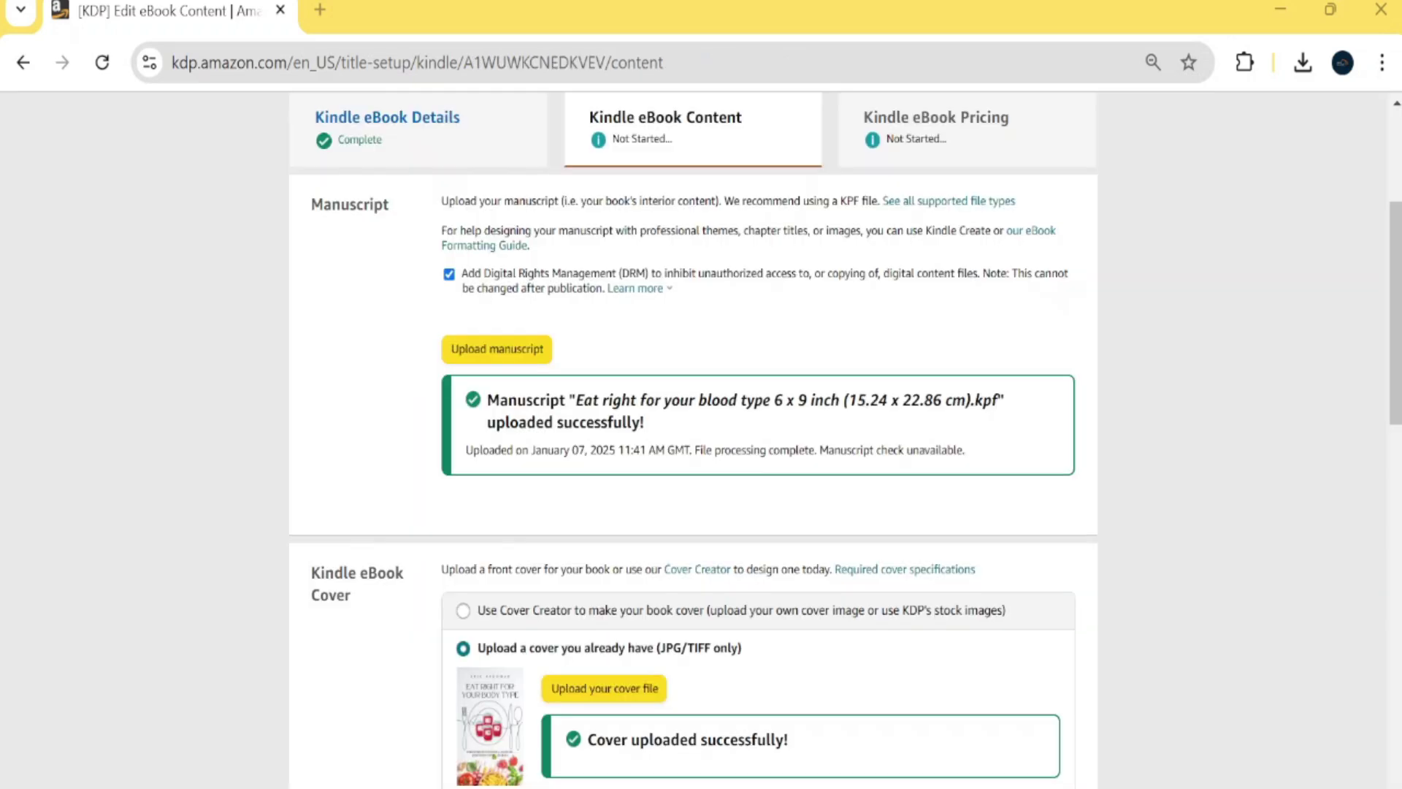
# - Launch the KDP previewer from Kindle eBook Preview, opening Eat Right for Your Blood Type on tablet
pyautogui.scroll(-3, 673, 586)
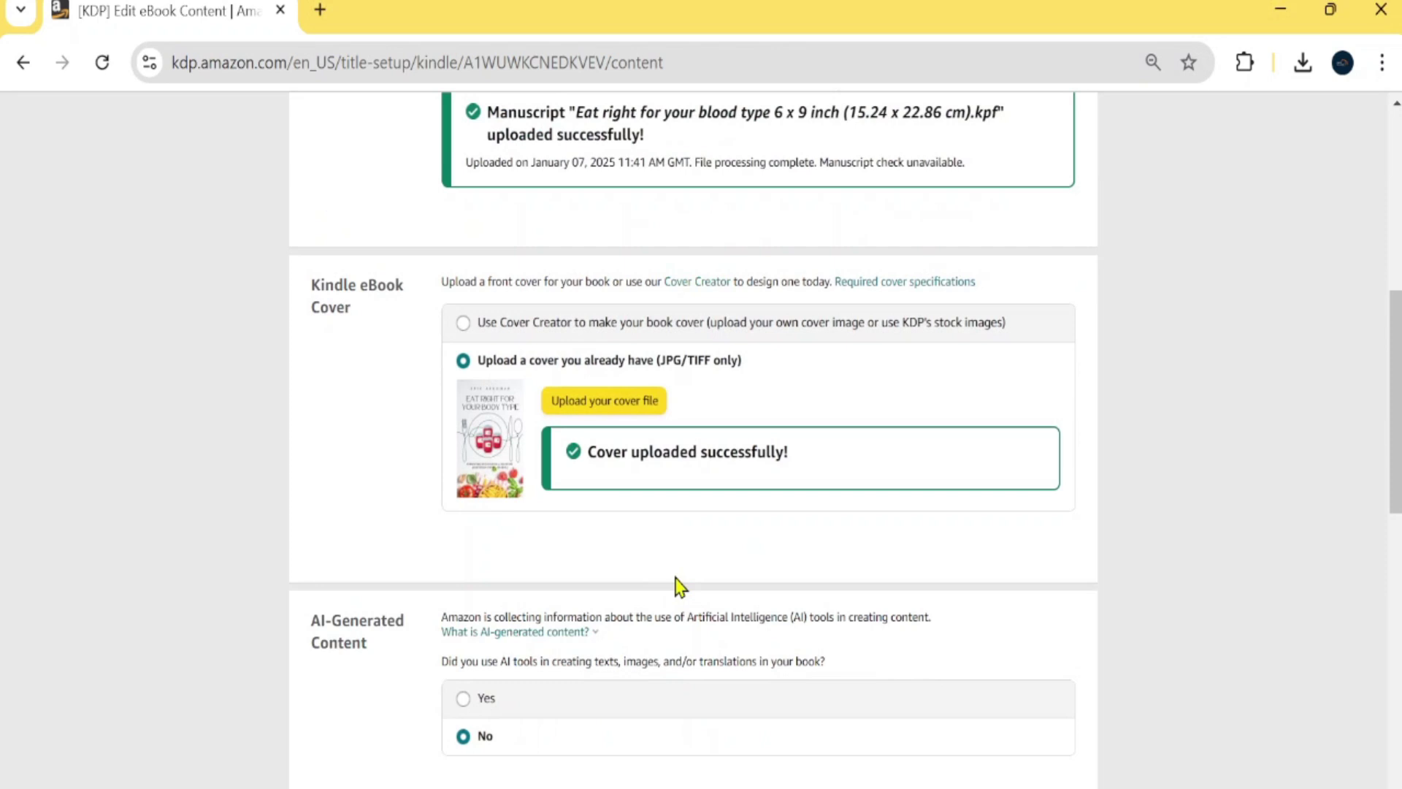
pyautogui.scroll(-3, 680, 584)
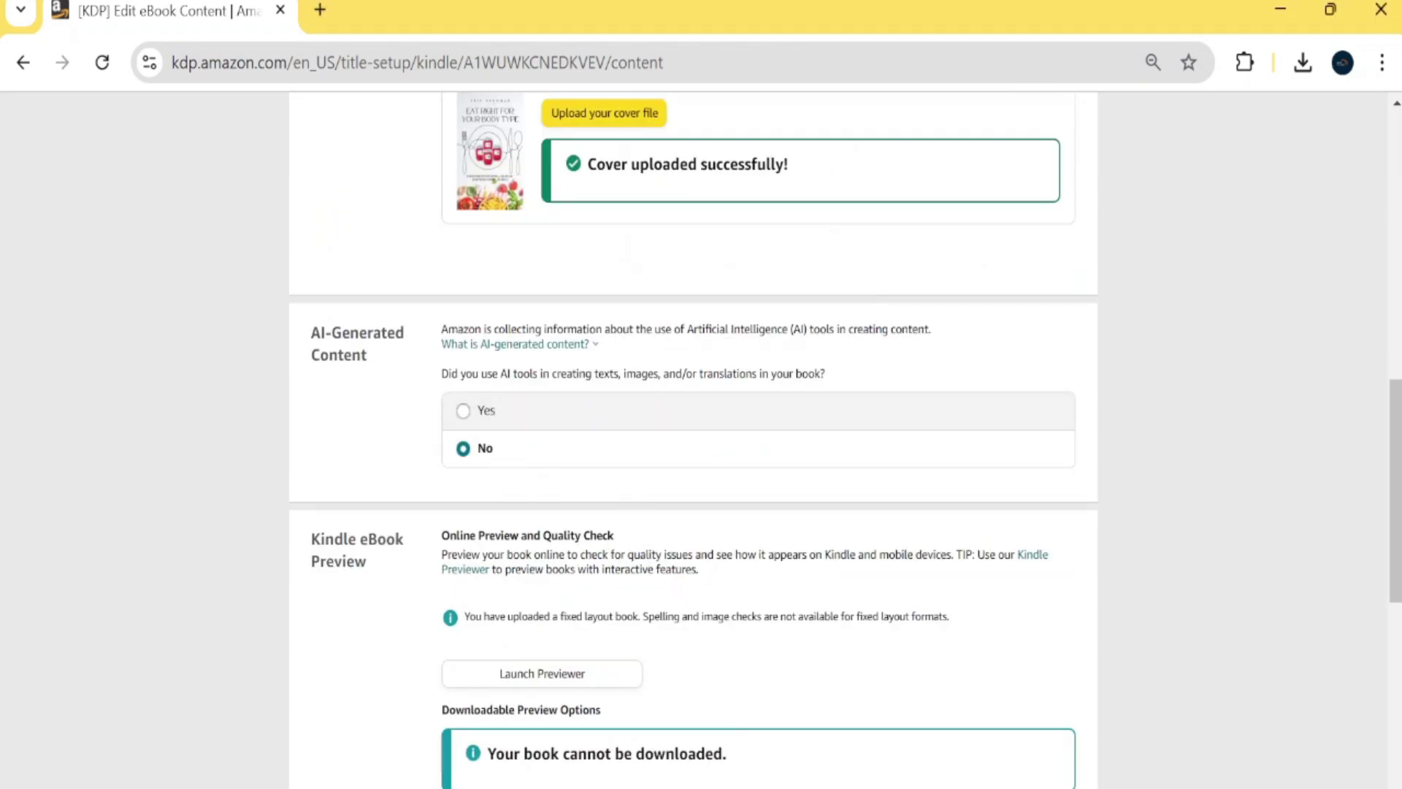
pyautogui.scroll(-3, 579, 547)
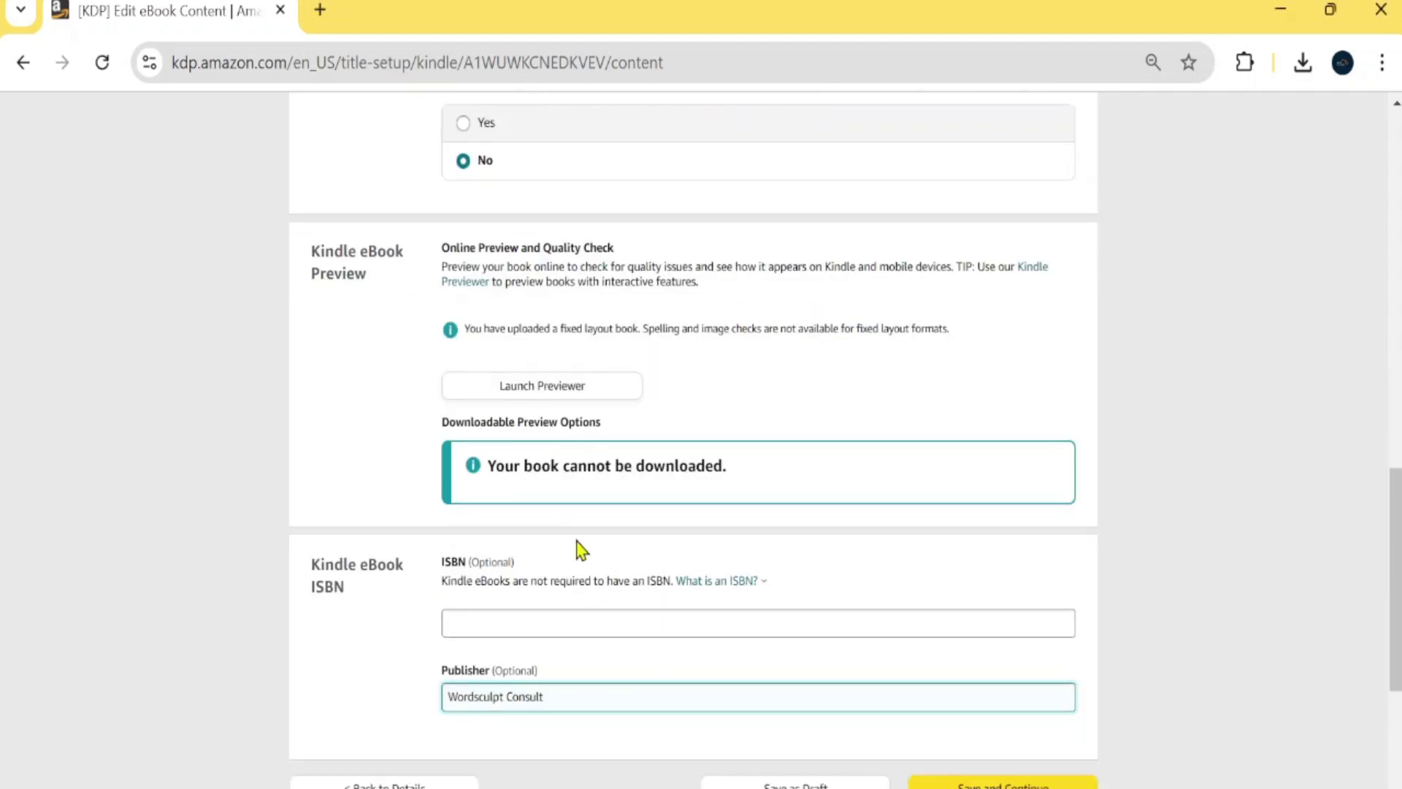
pyautogui.click(577, 394)
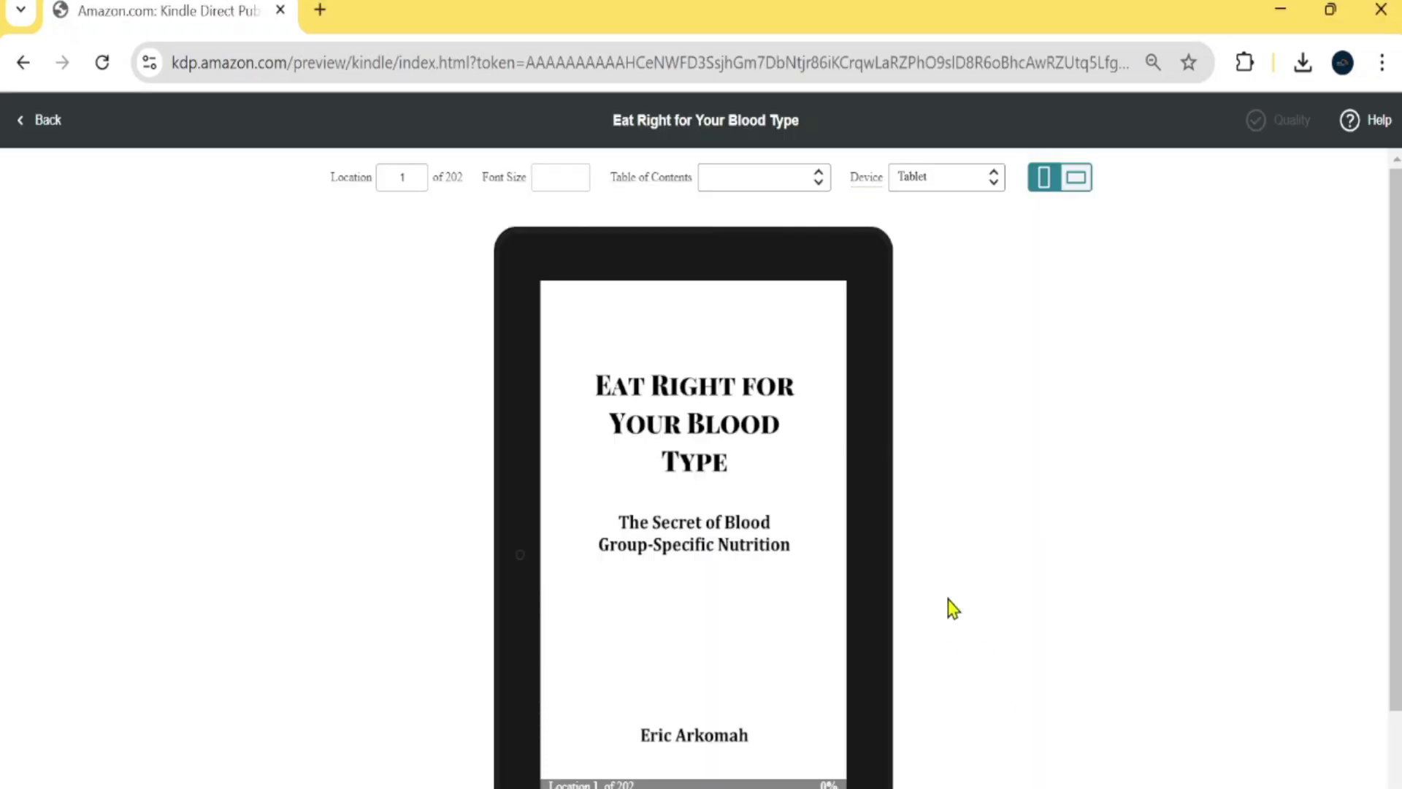
# - Page past the copyright page, Foreword and blank page to the Contents at location 5 of 202
pyautogui.scroll(-1, 972, 705)
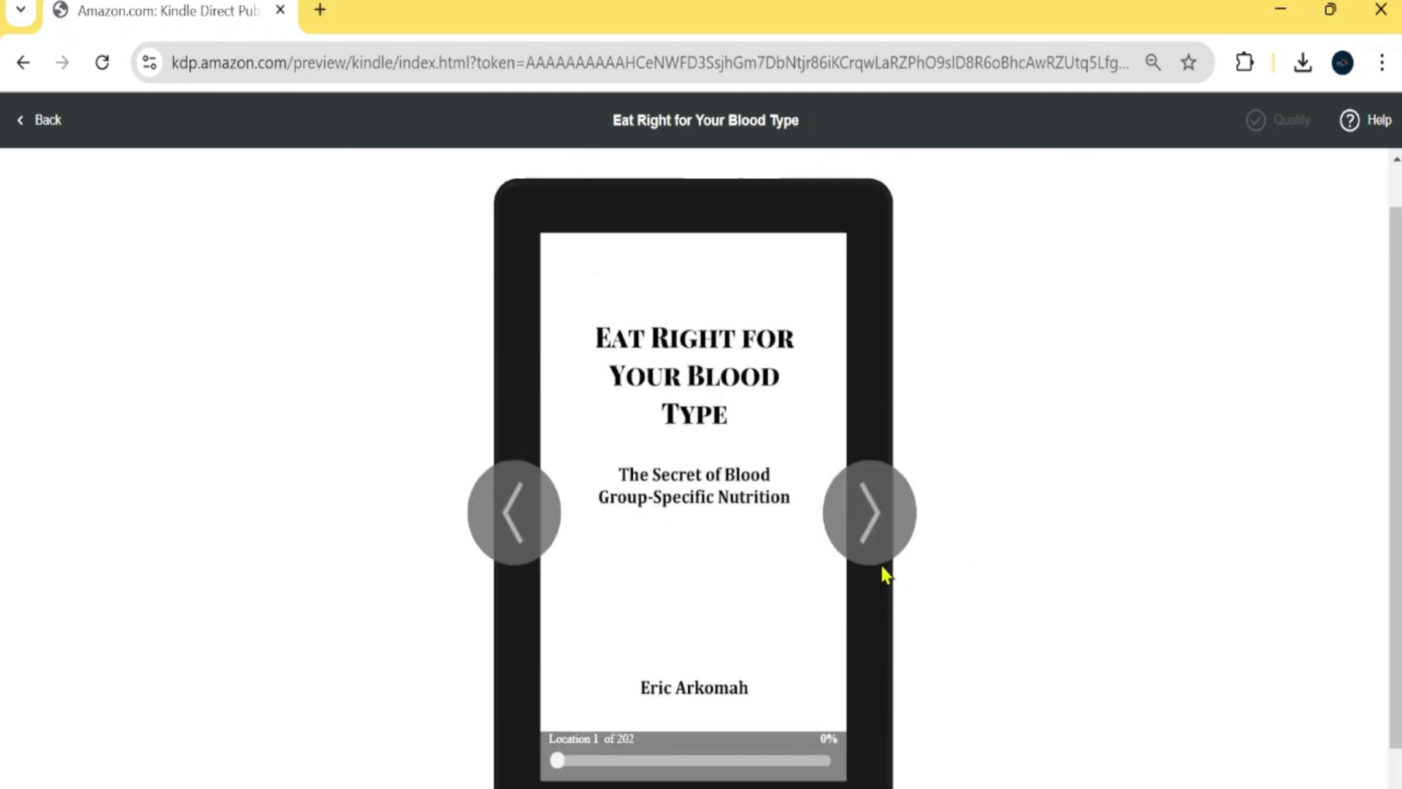
pyautogui.scroll(1, 888, 577)
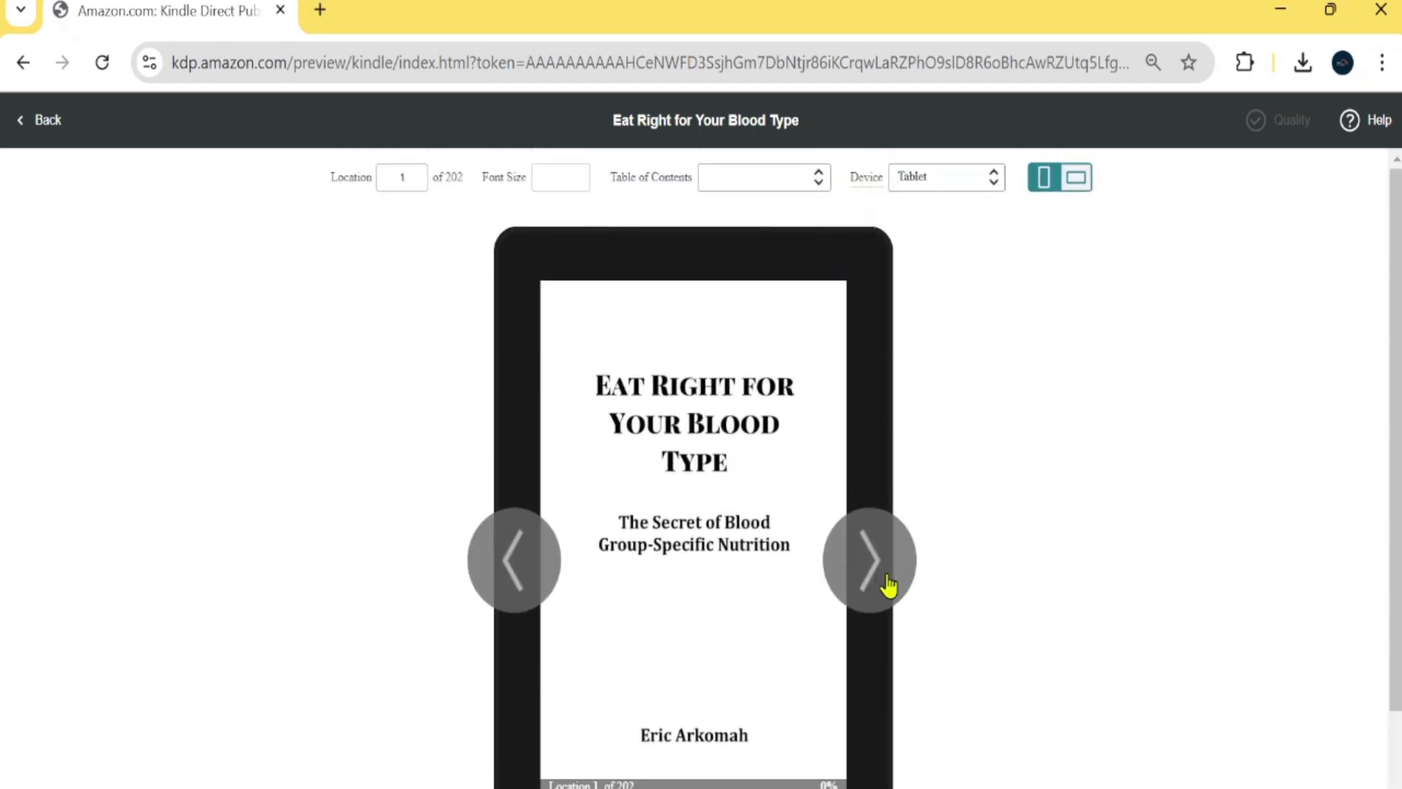
pyautogui.click(871, 561)
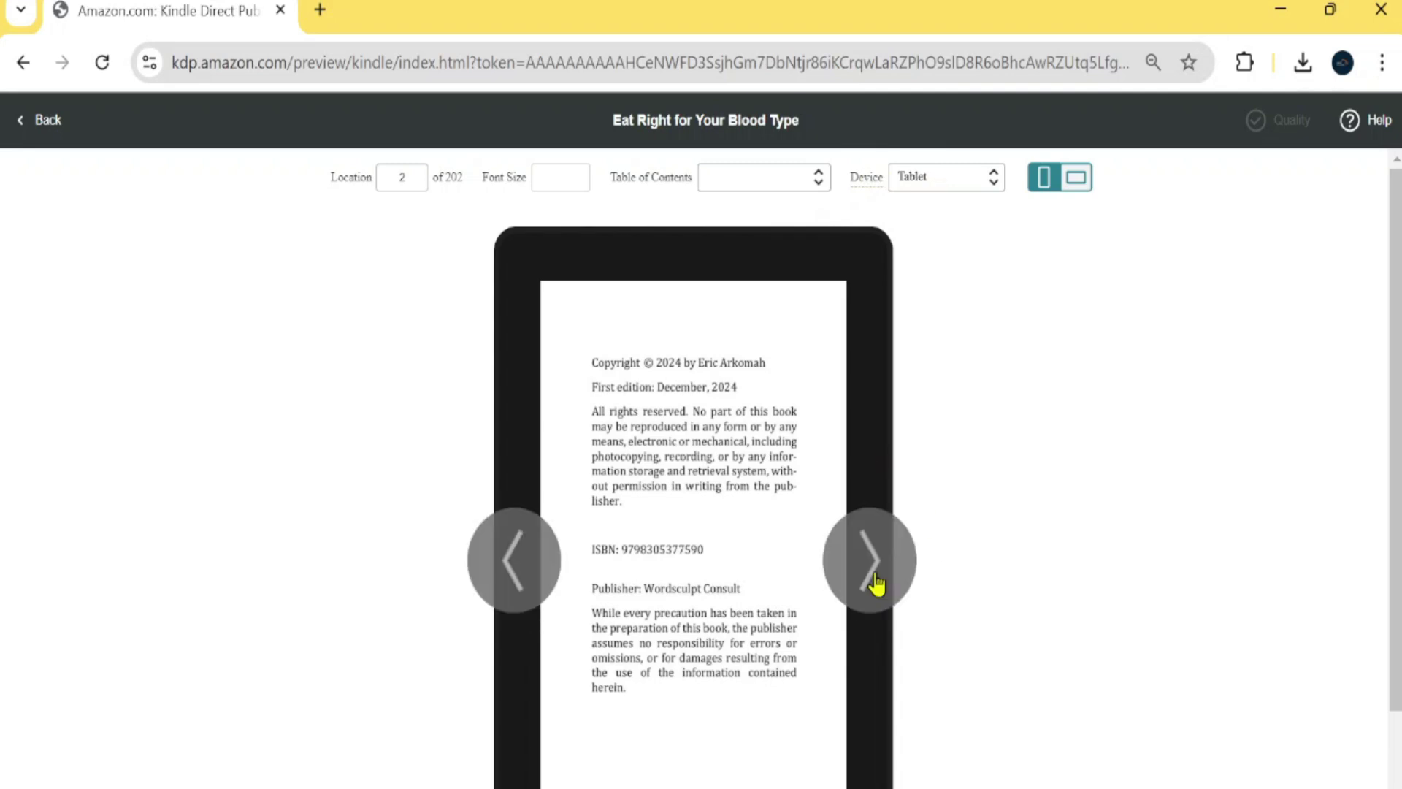
pyautogui.click(877, 581)
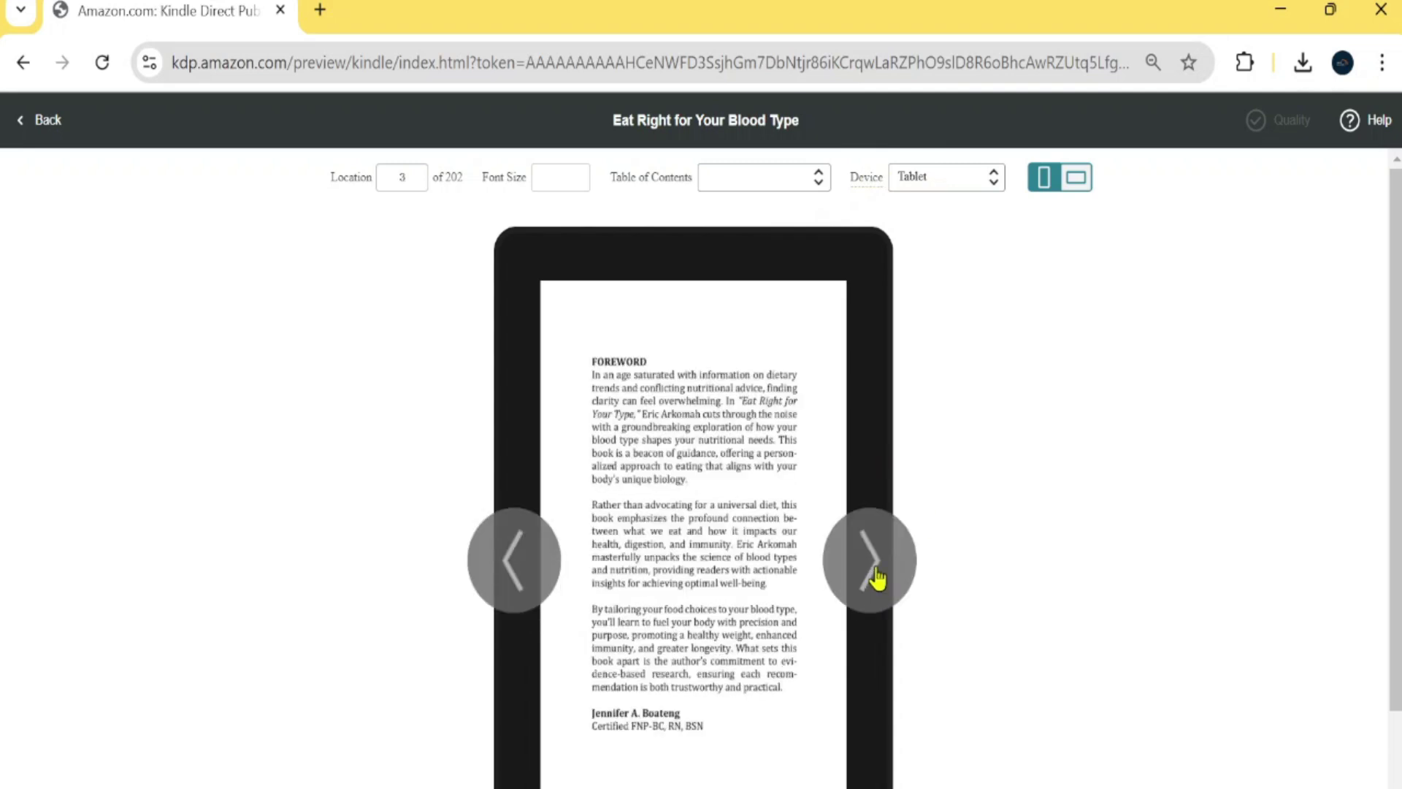
pyautogui.click(870, 581)
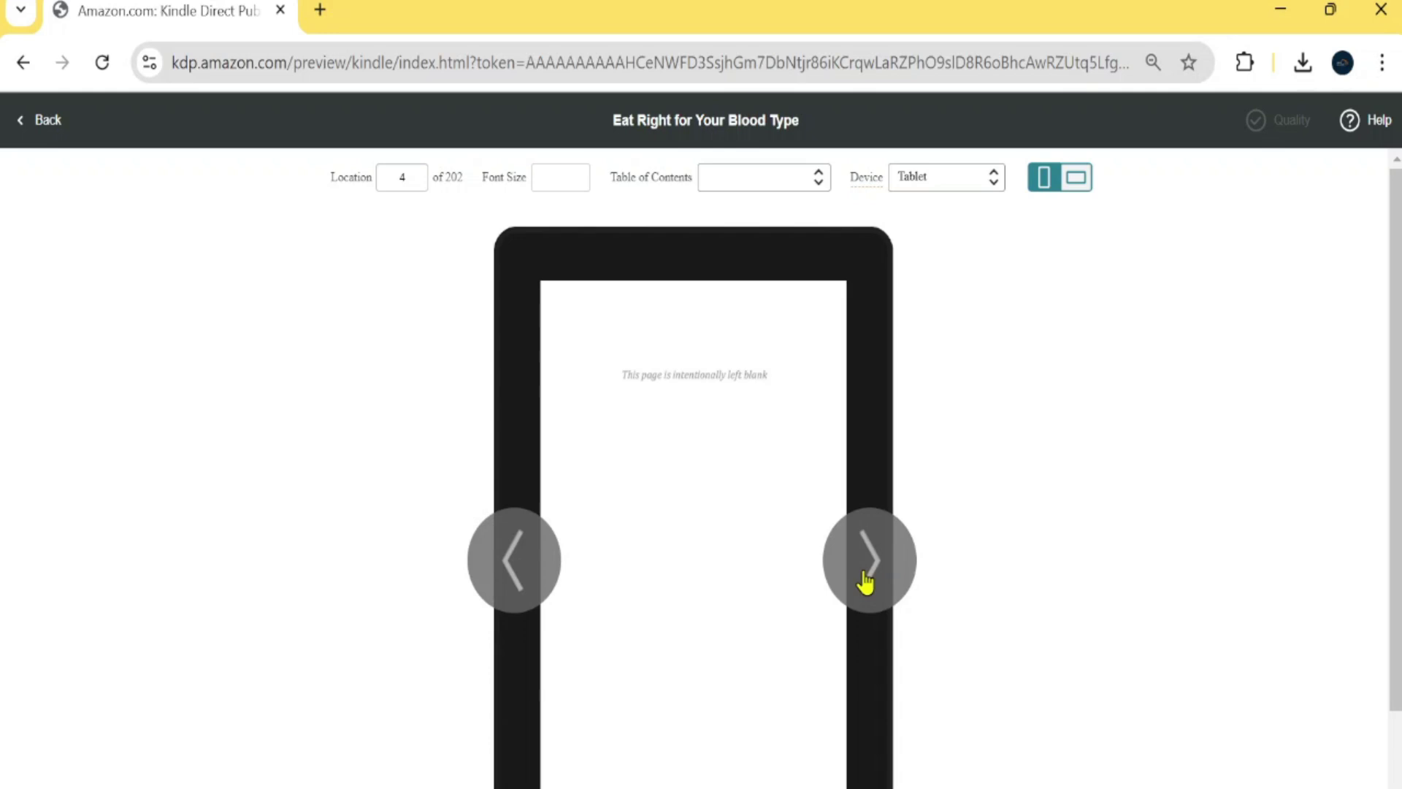
pyautogui.click(866, 583)
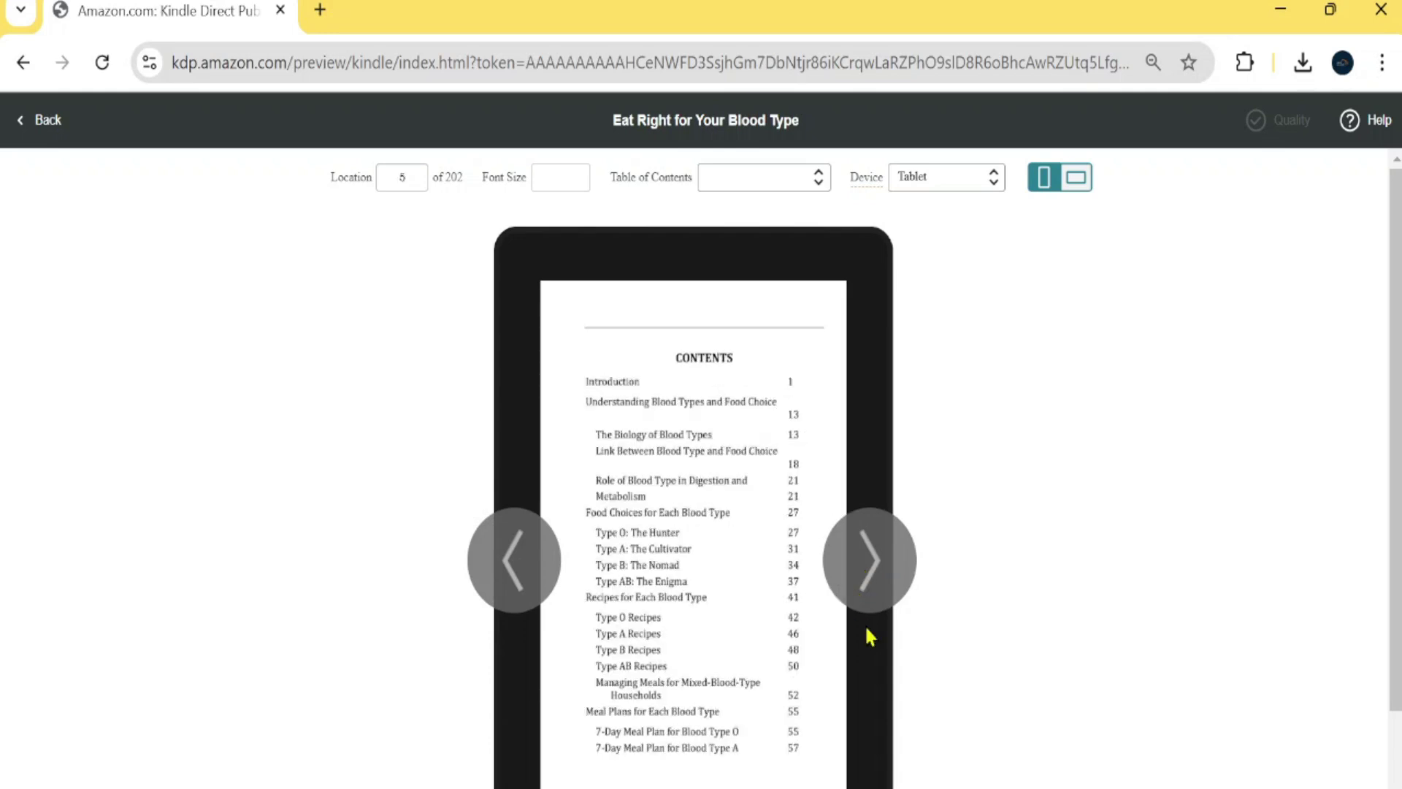
# - Switch the preview device to Phone and page through Contents and Appendix to the Introduction
pyautogui.click(895, 557)
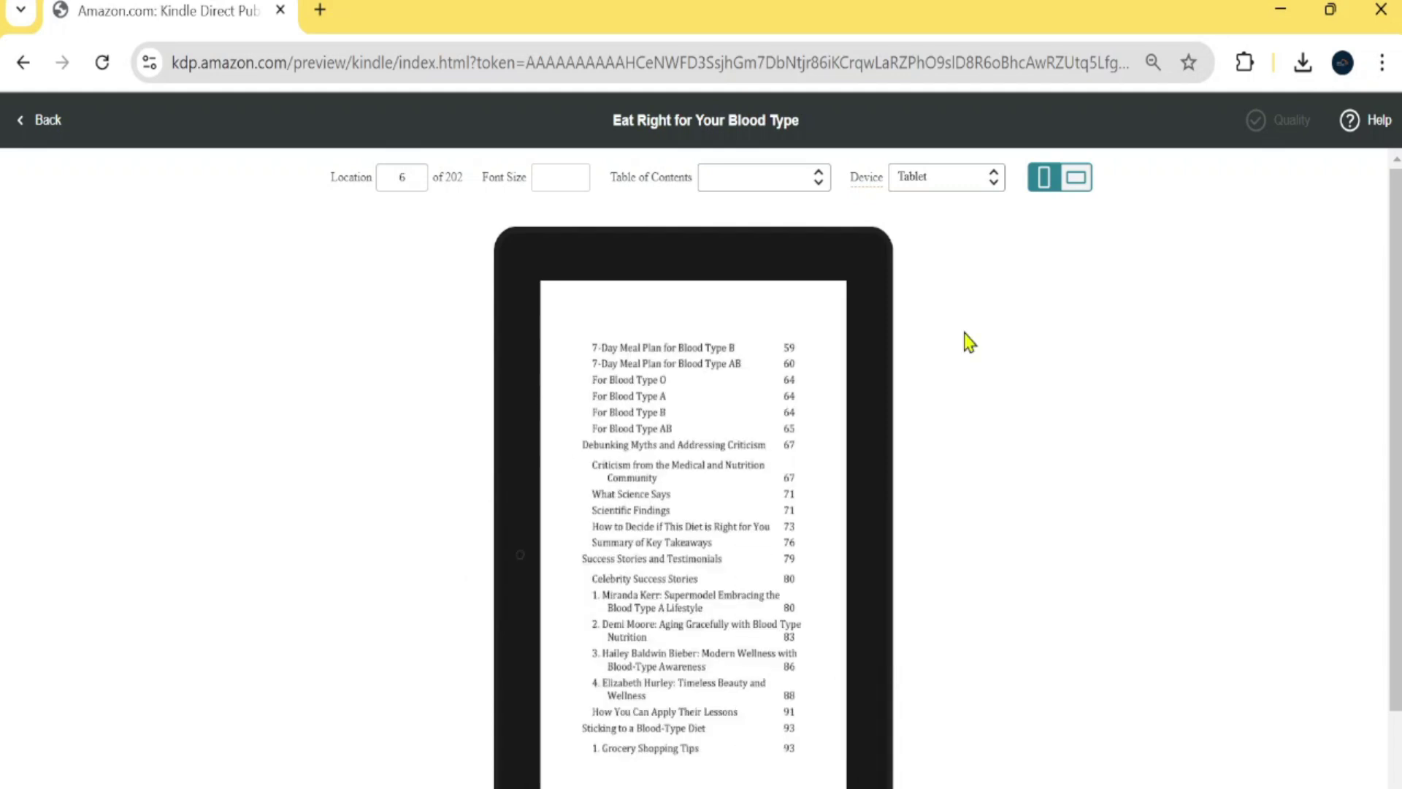
pyautogui.click(970, 187)
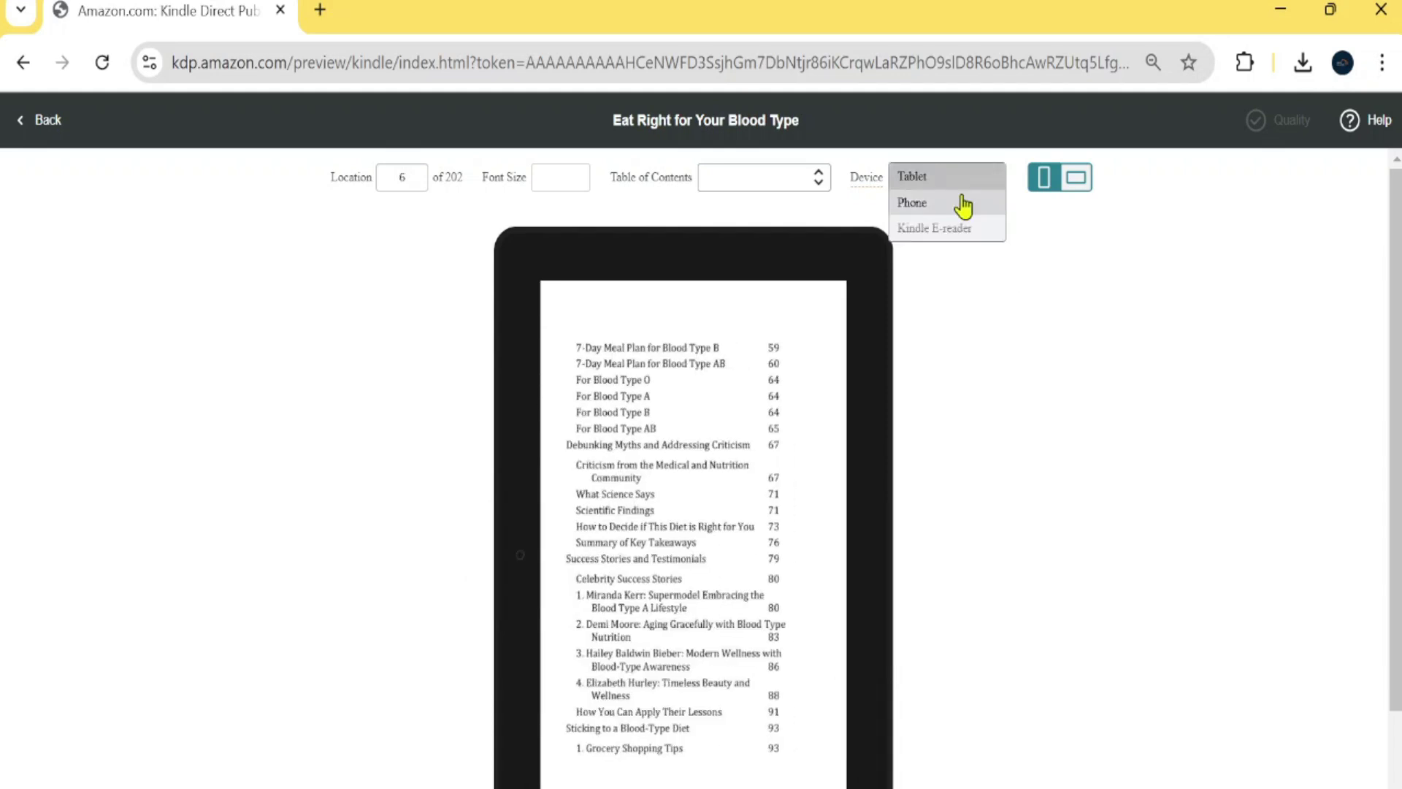
pyautogui.click(961, 205)
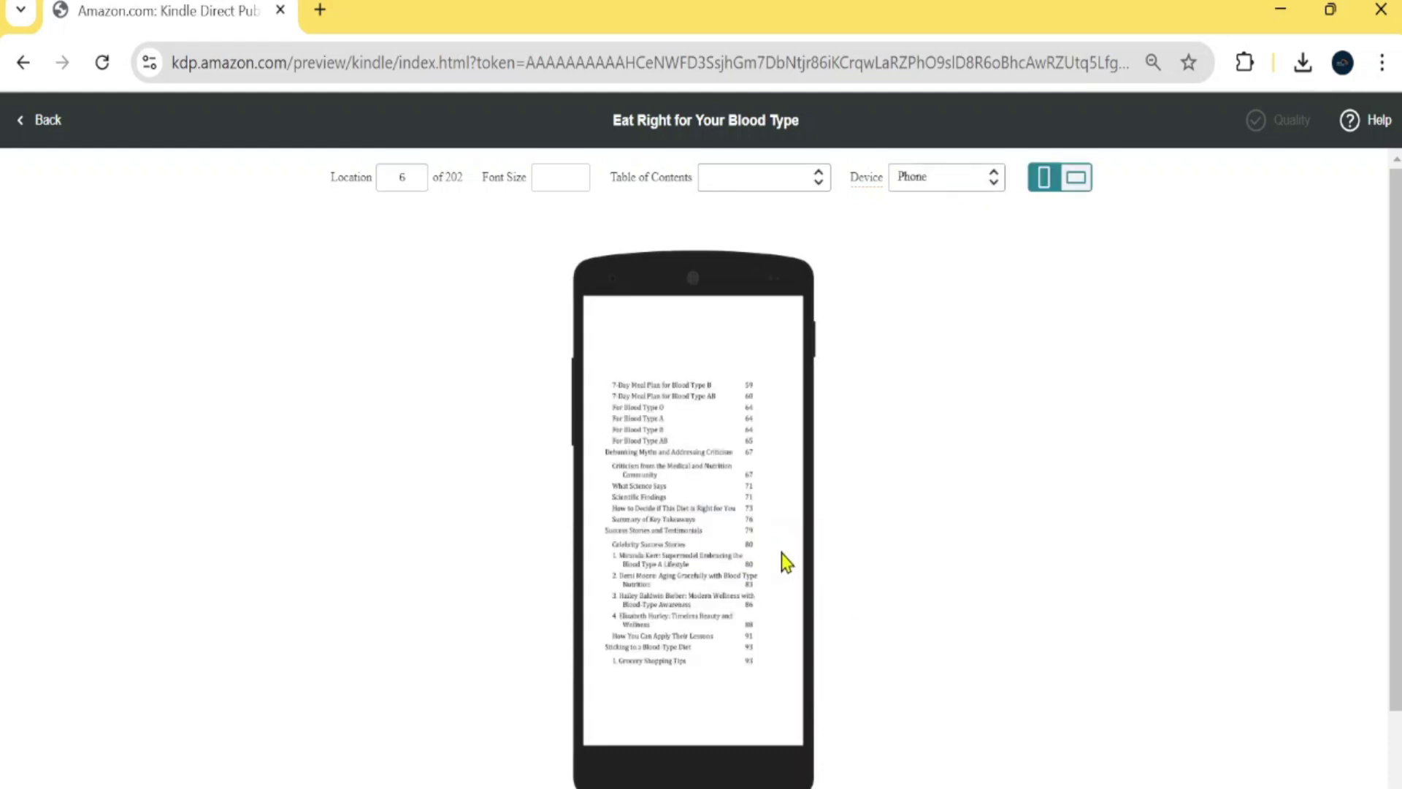
pyautogui.moveTo(803, 497)
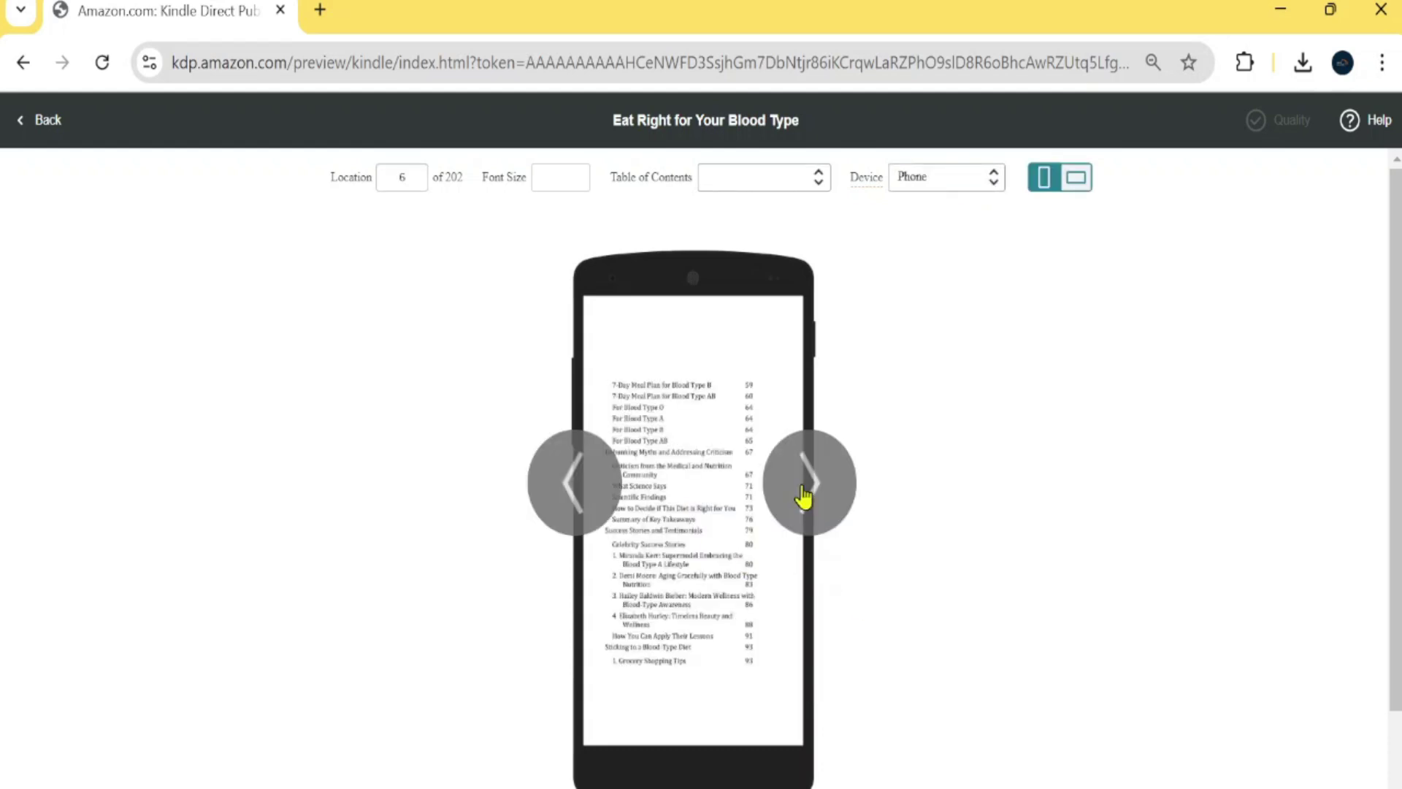
pyautogui.click(803, 496)
pyautogui.click(826, 494)
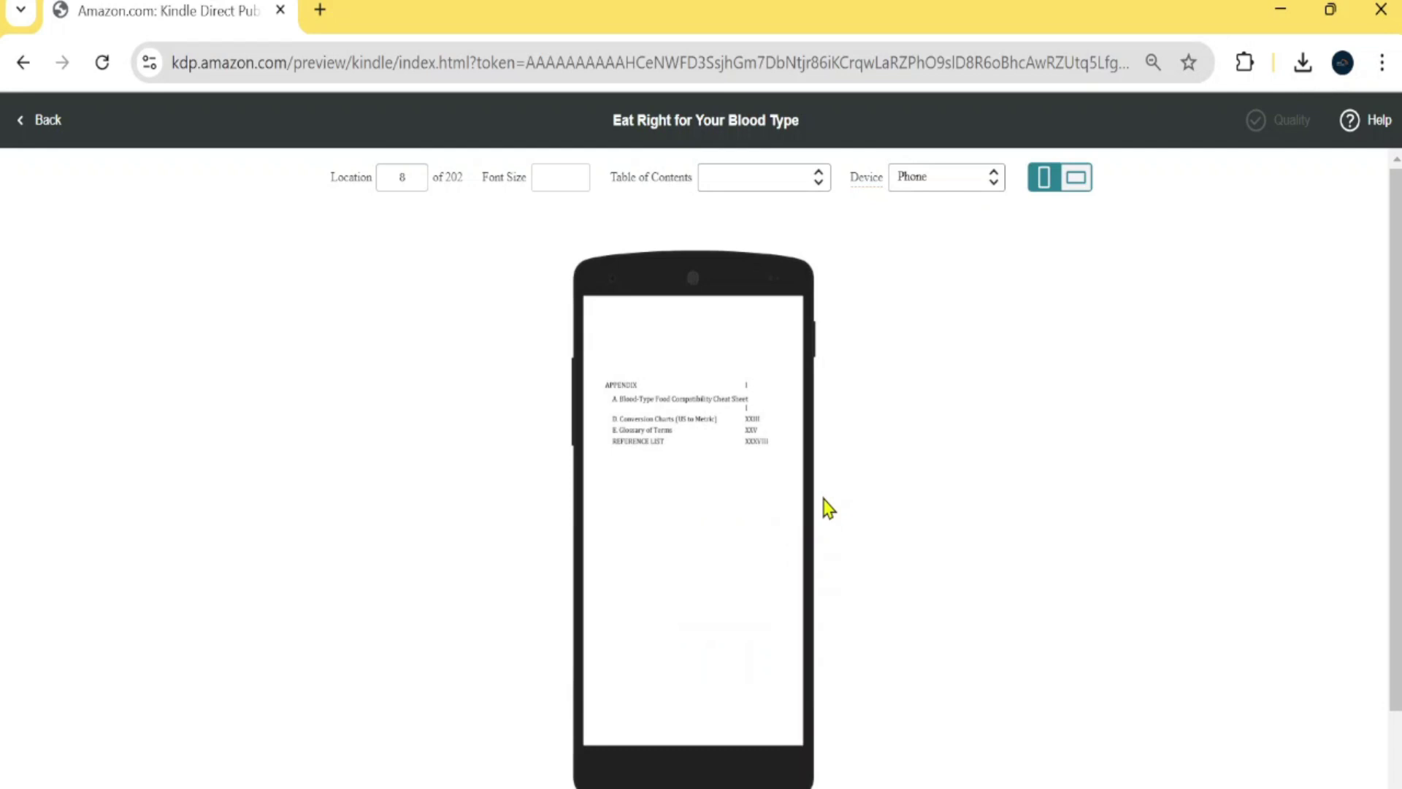
pyautogui.click(793, 479)
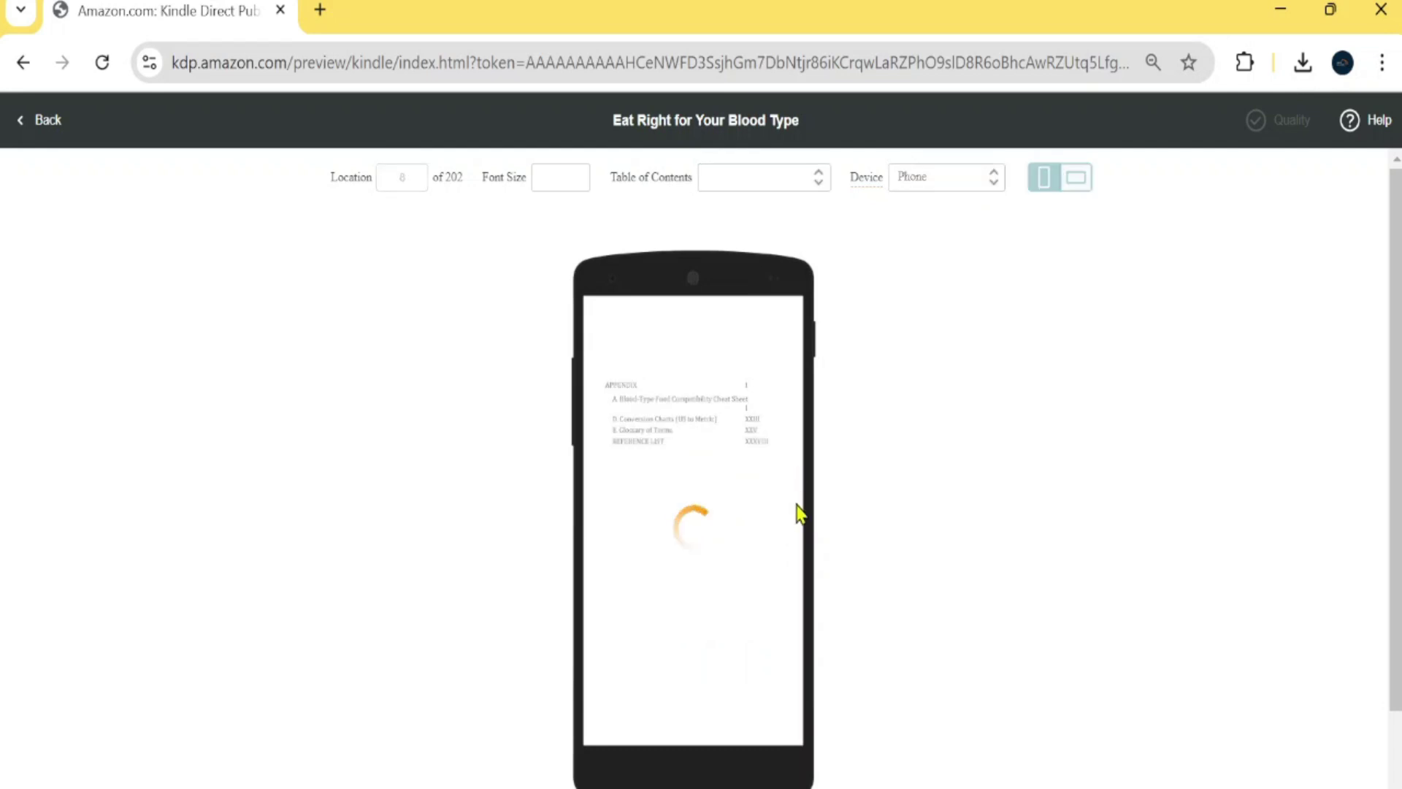
# - Jump to the Cover via the table of contents, then turn to the copyright page (location 2)
pyautogui.click(809, 183)
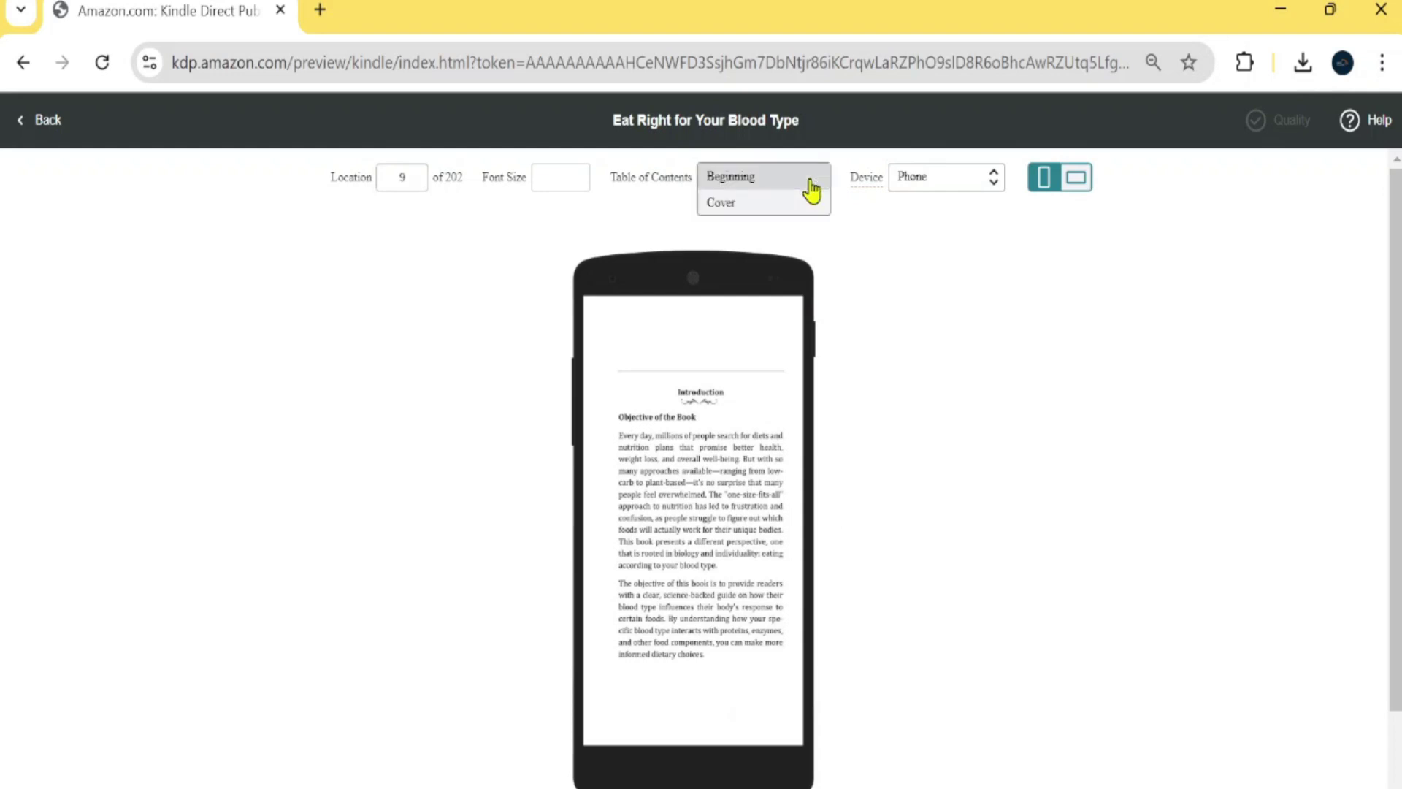
pyautogui.click(774, 203)
pyautogui.scroll(-1, 702, 468)
pyautogui.scroll(1, 700, 467)
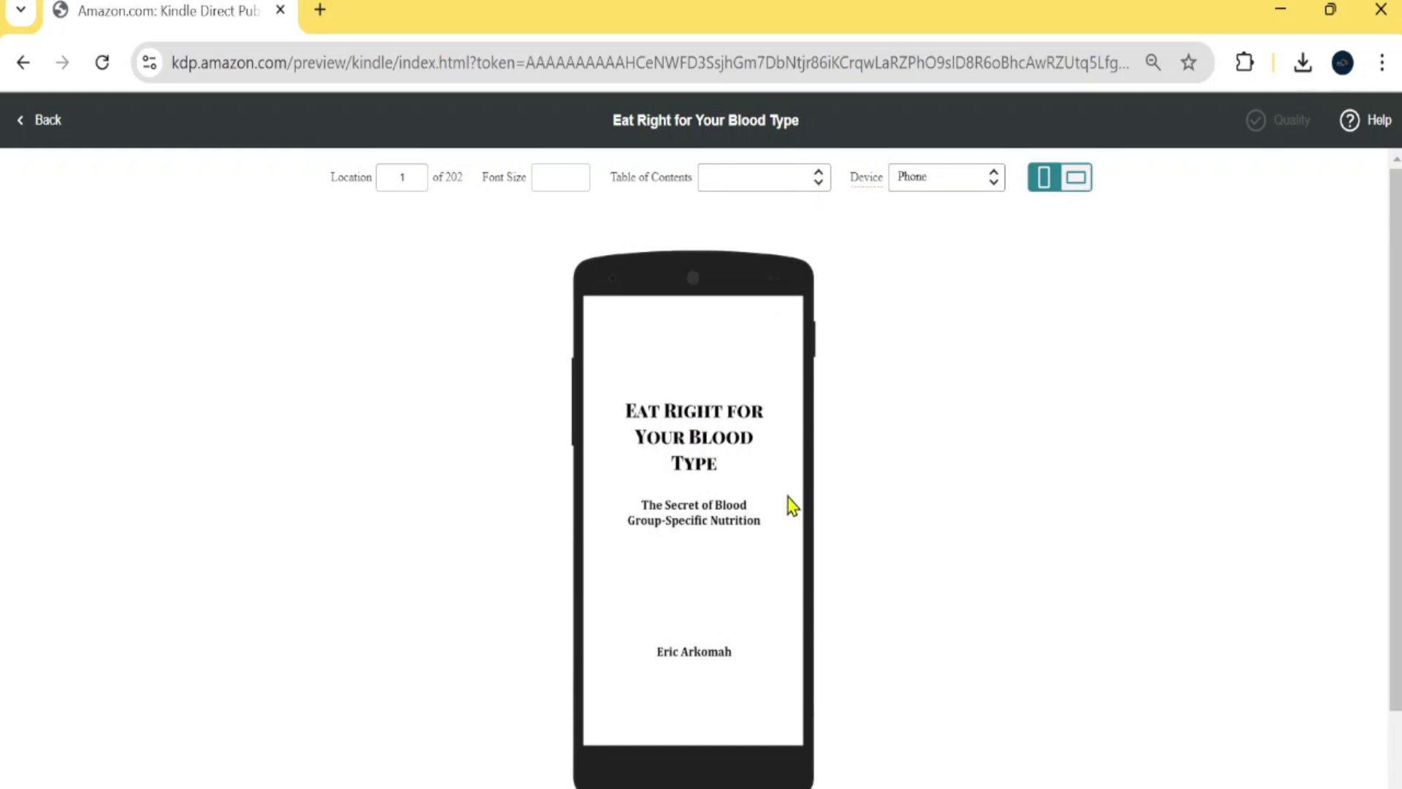
pyautogui.click(813, 504)
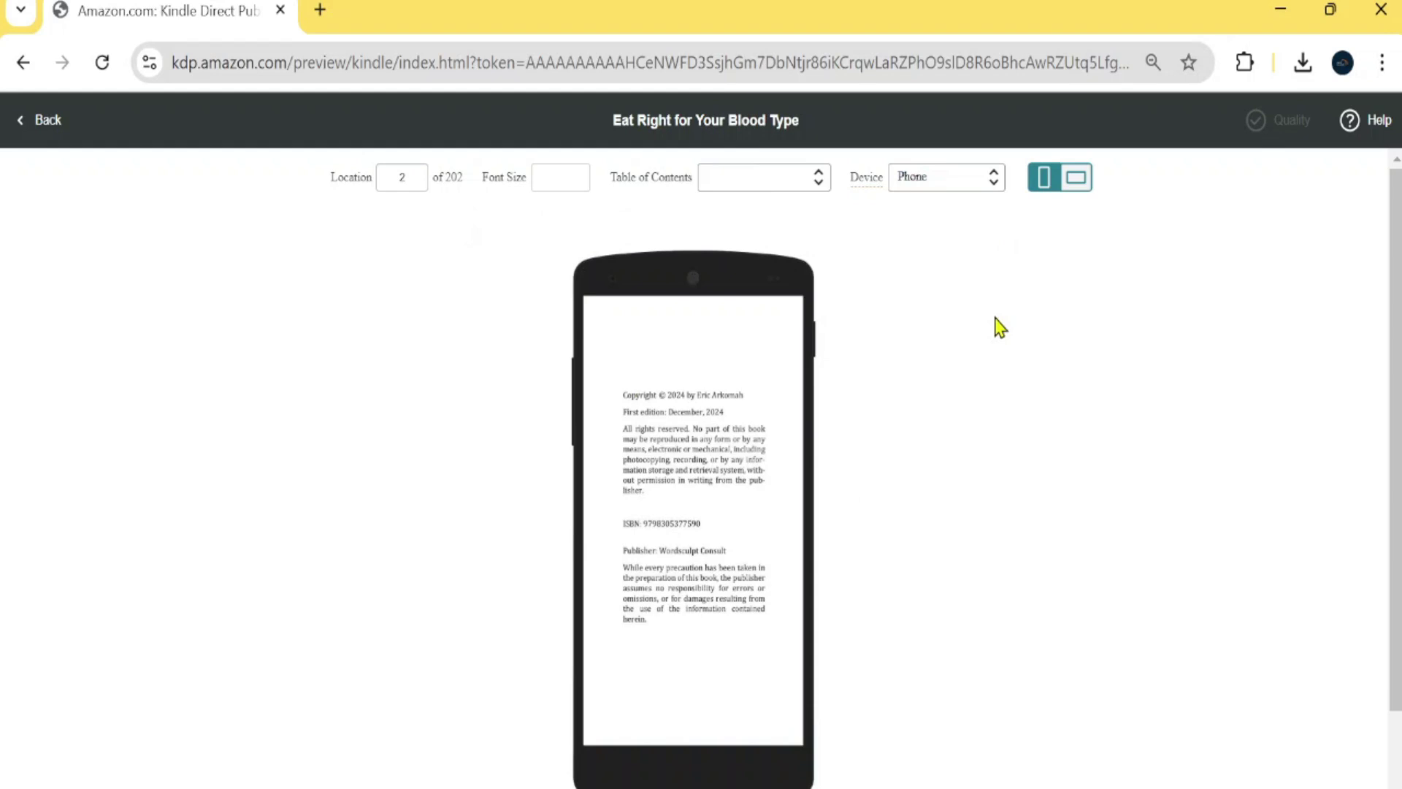
pyautogui.scroll(-2, 1235, 476)
pyautogui.scroll(2, 1235, 476)
# - Exit the previewer with Back and click Save and Continue at the bottom of eBook Content
pyautogui.click(57, 121)
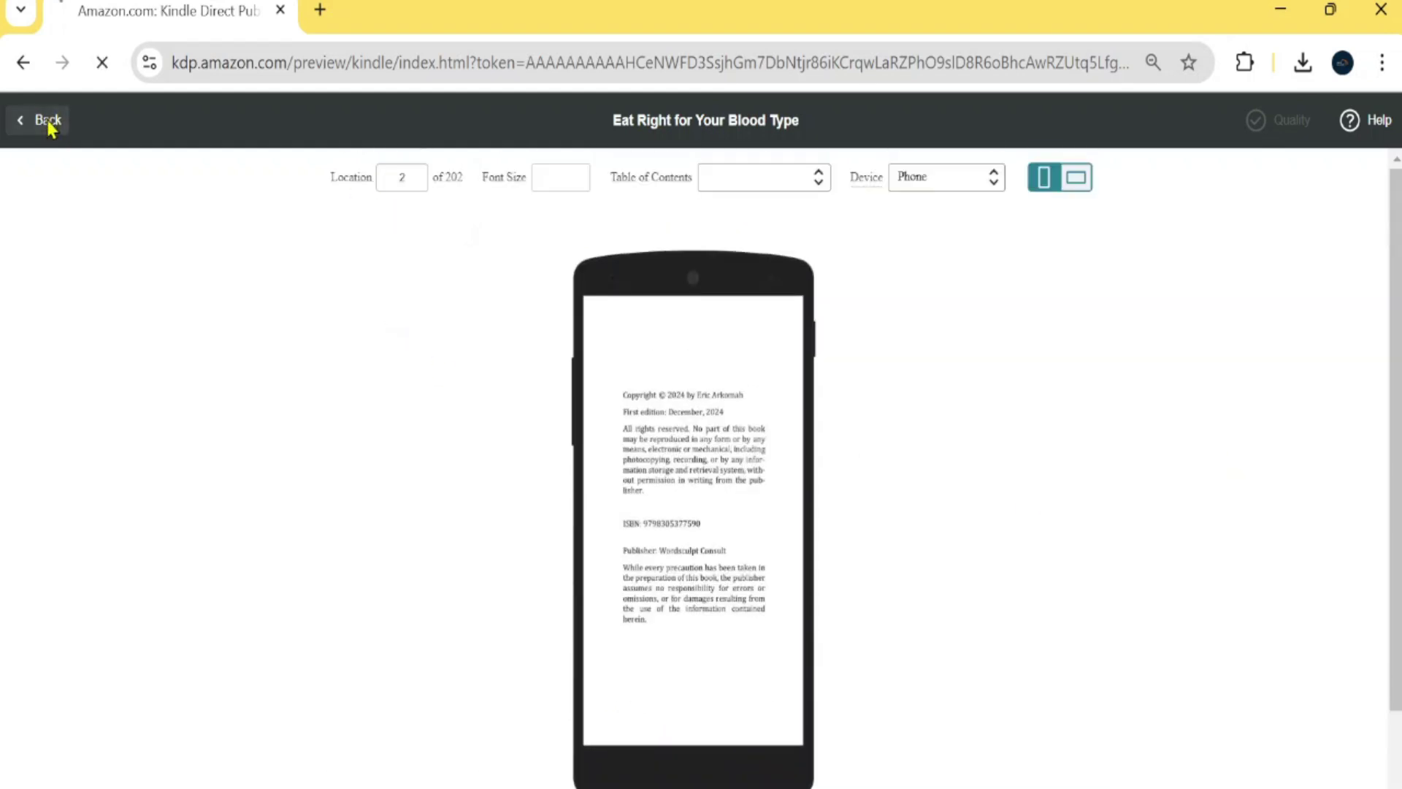
pyautogui.scroll(-2, 626, 431)
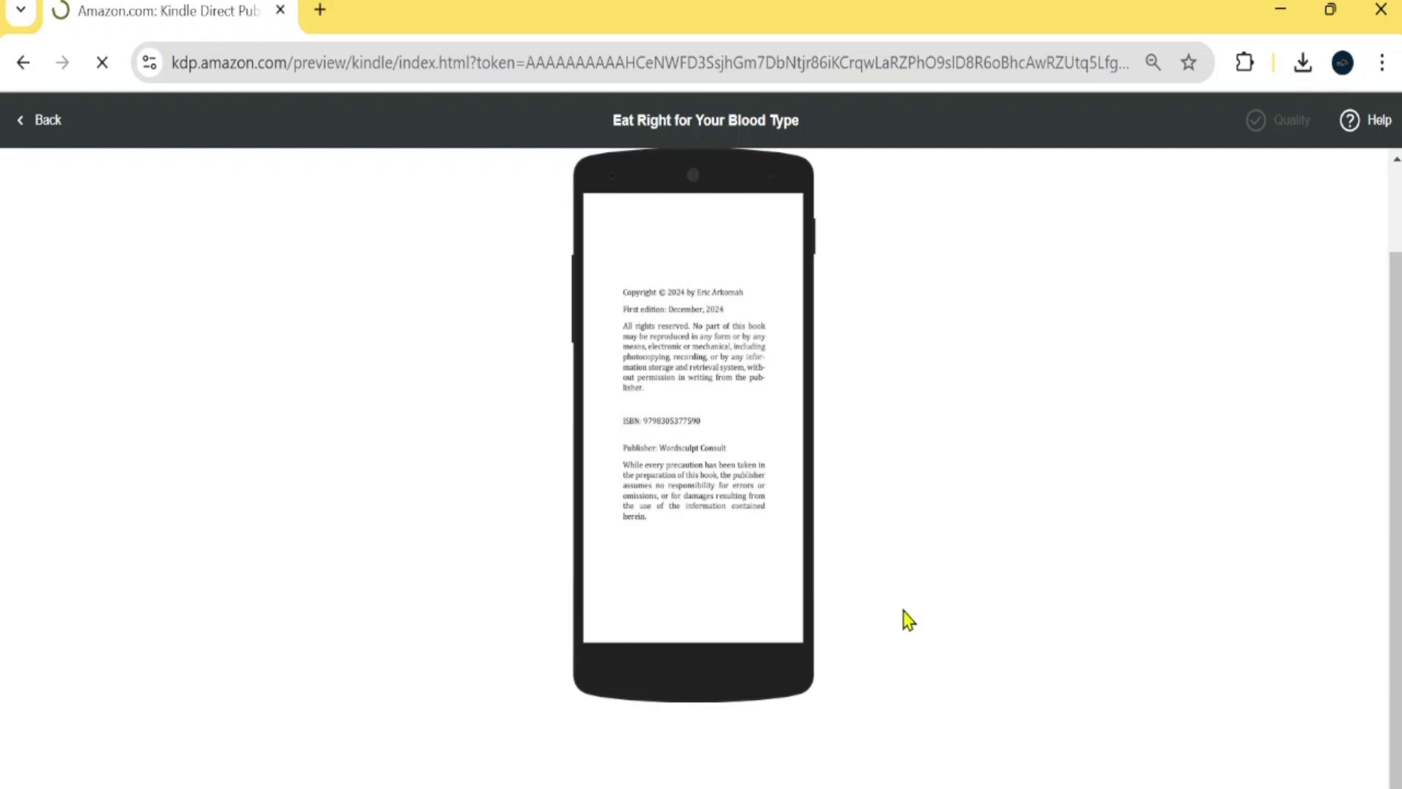
pyautogui.scroll(-15, 906, 620)
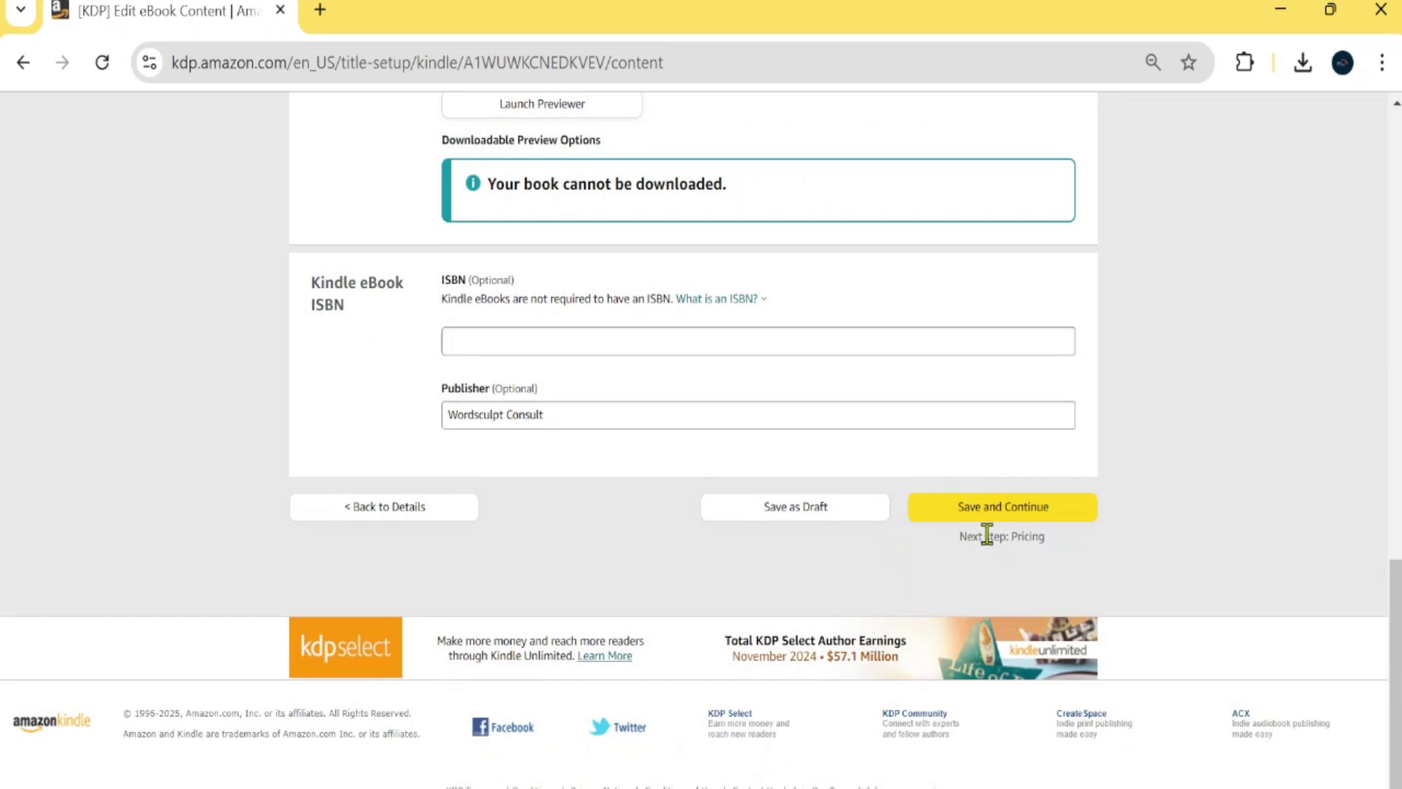
pyautogui.click(995, 515)
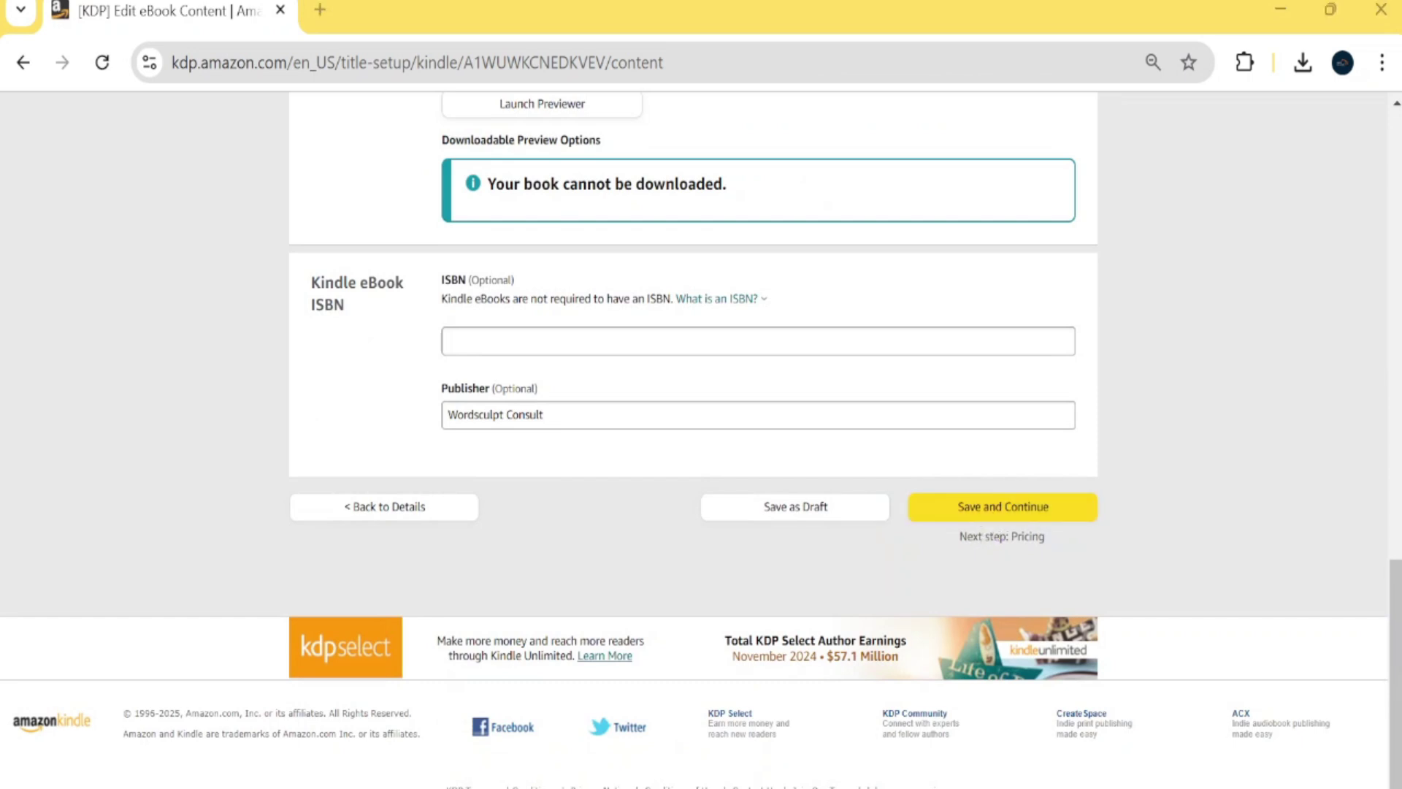